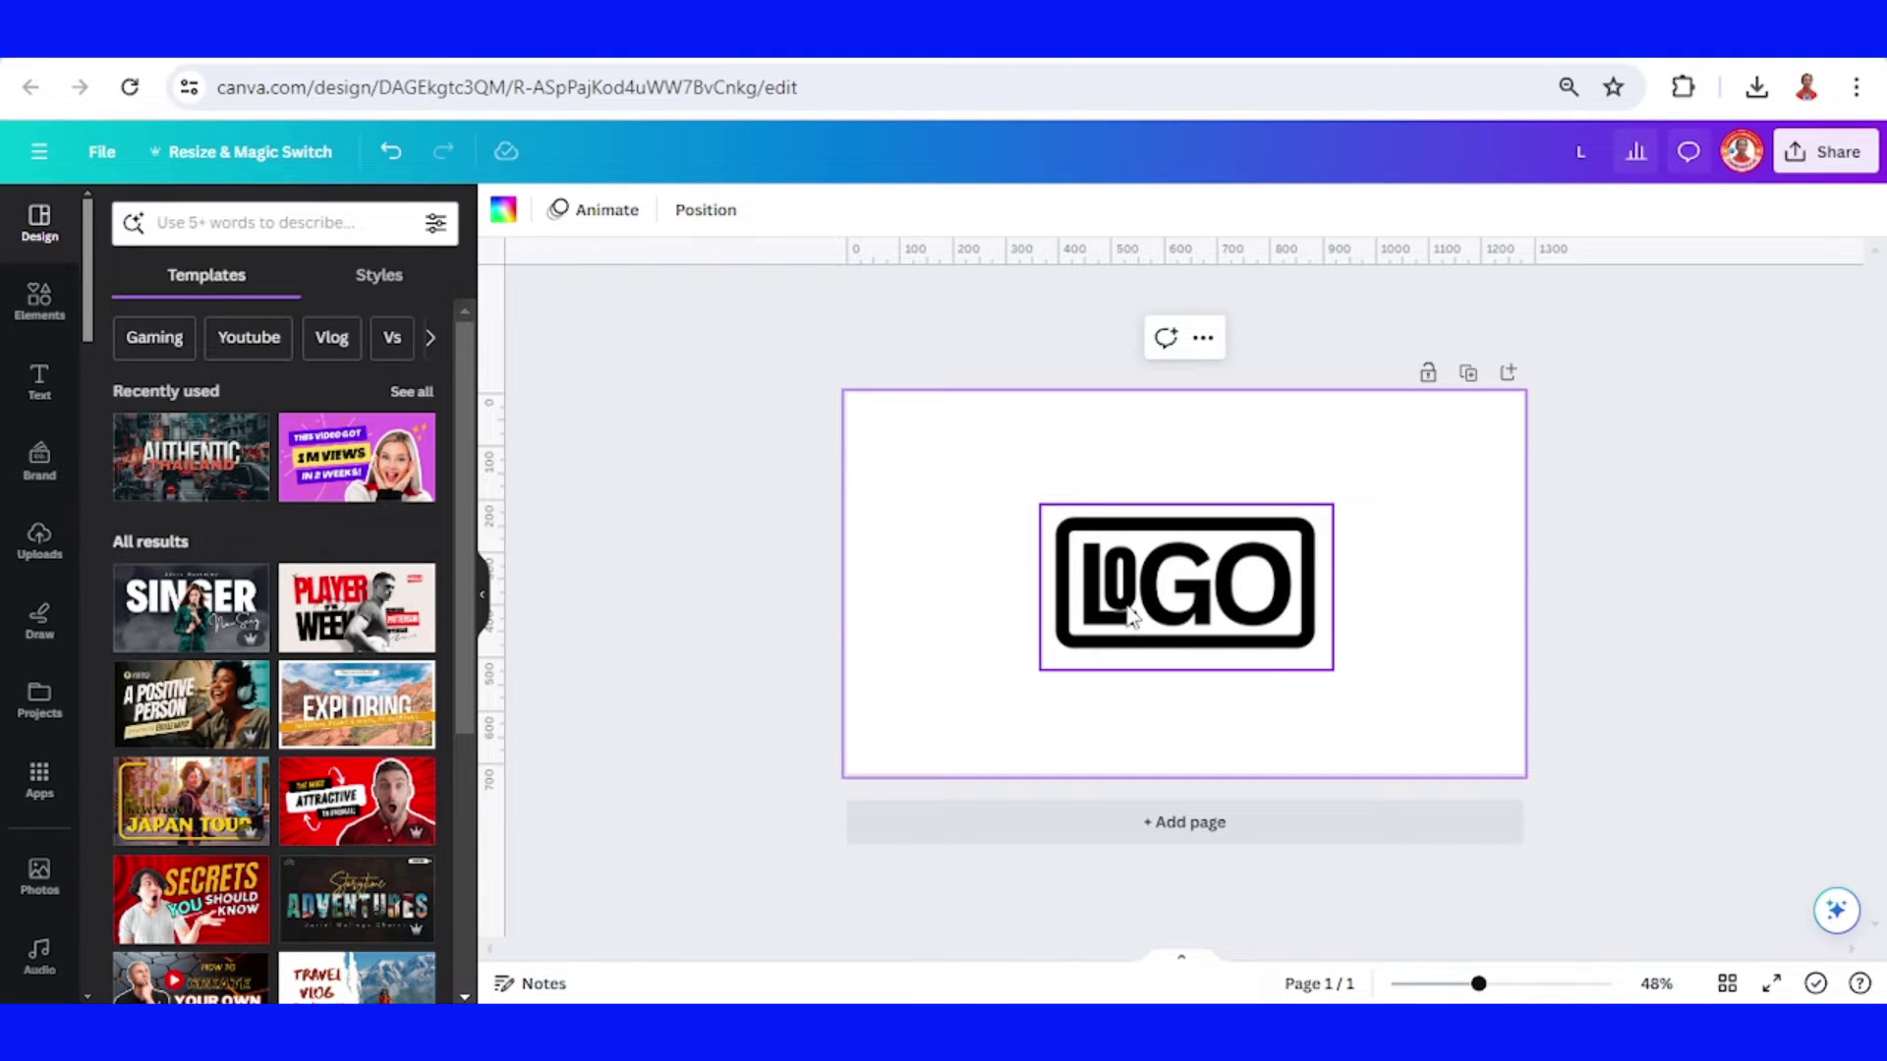
# Add a rectangle shape and stretch it to cover the black LOGO
pyautogui.click(40, 303)
pyautogui.click(150, 619)
pyautogui.moveTo(1056, 583); pyautogui.dragTo(1040, 582)
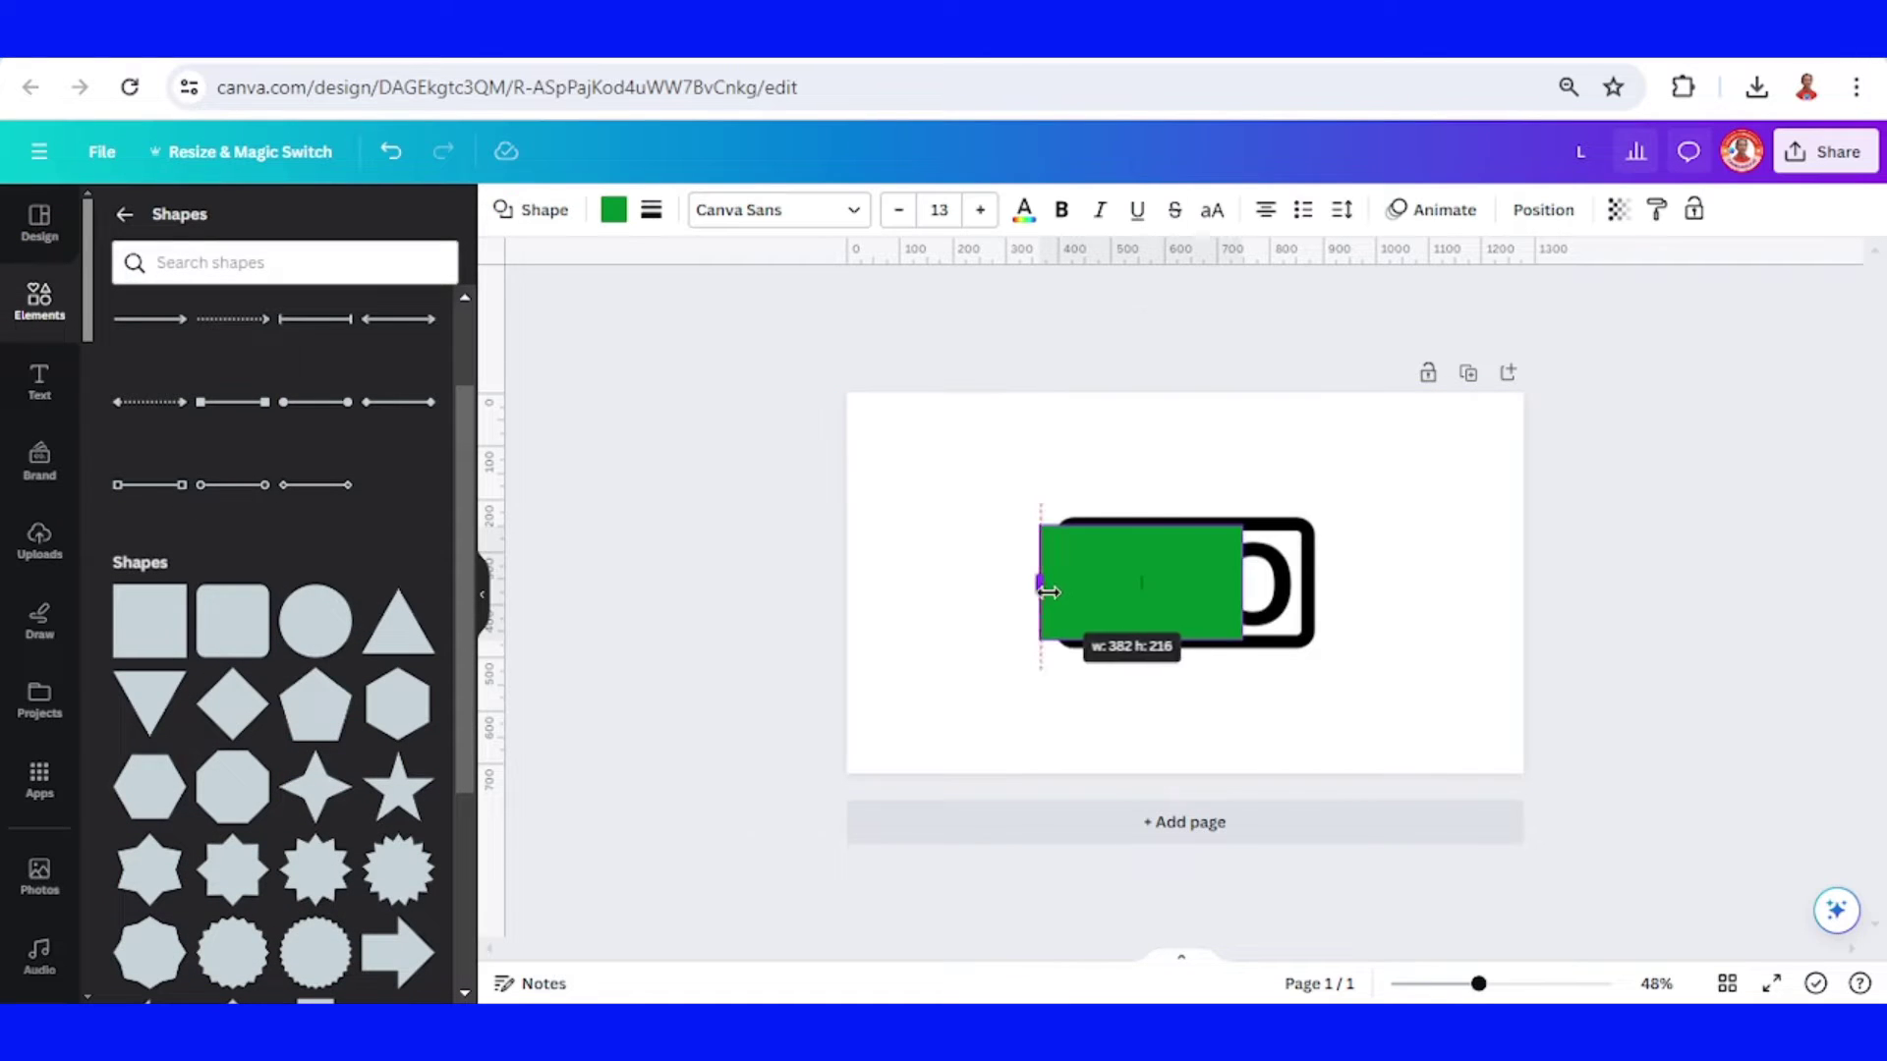
pyautogui.moveTo(1243, 583); pyautogui.dragTo(1343, 583)
pyautogui.moveTo(1185, 526); pyautogui.dragTo(1184, 505)
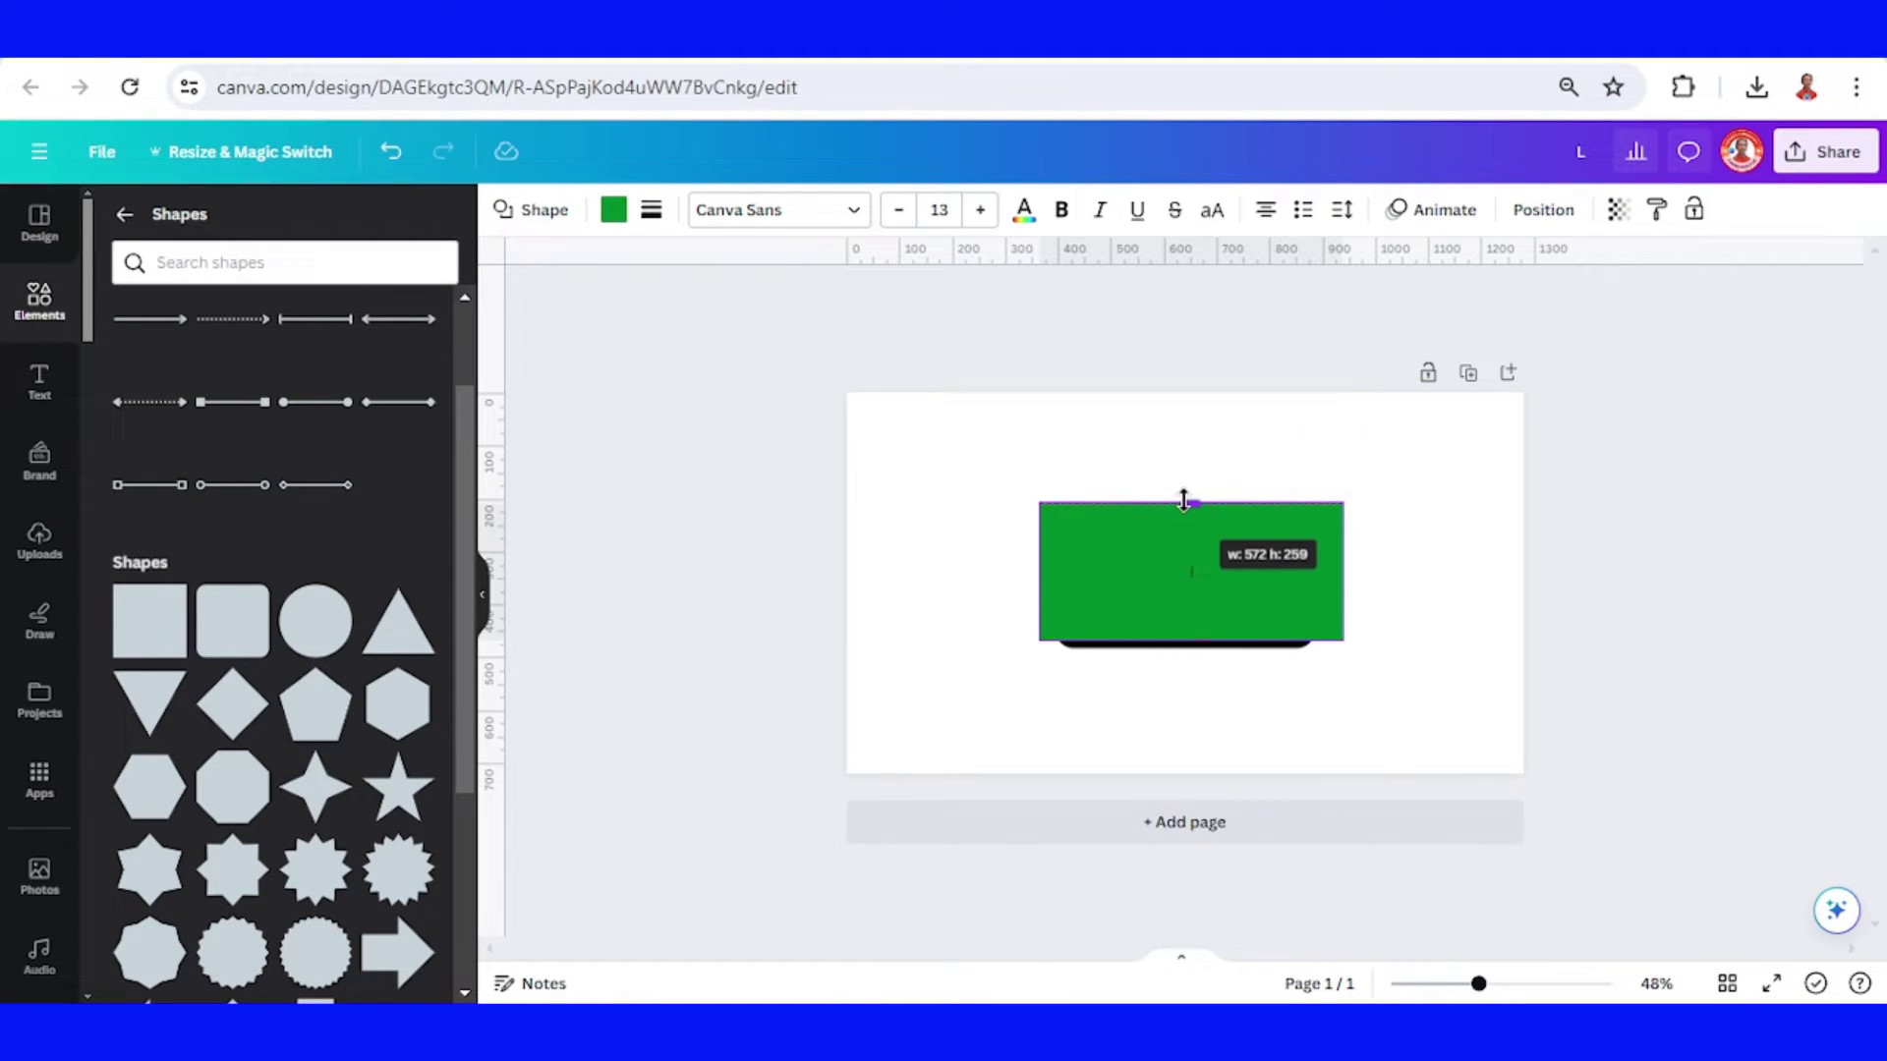
pyautogui.moveTo(1191, 643); pyautogui.dragTo(1191, 670)
# Send the green rectangle behind the LOGO and select the logo
pyautogui.click(1363, 646)
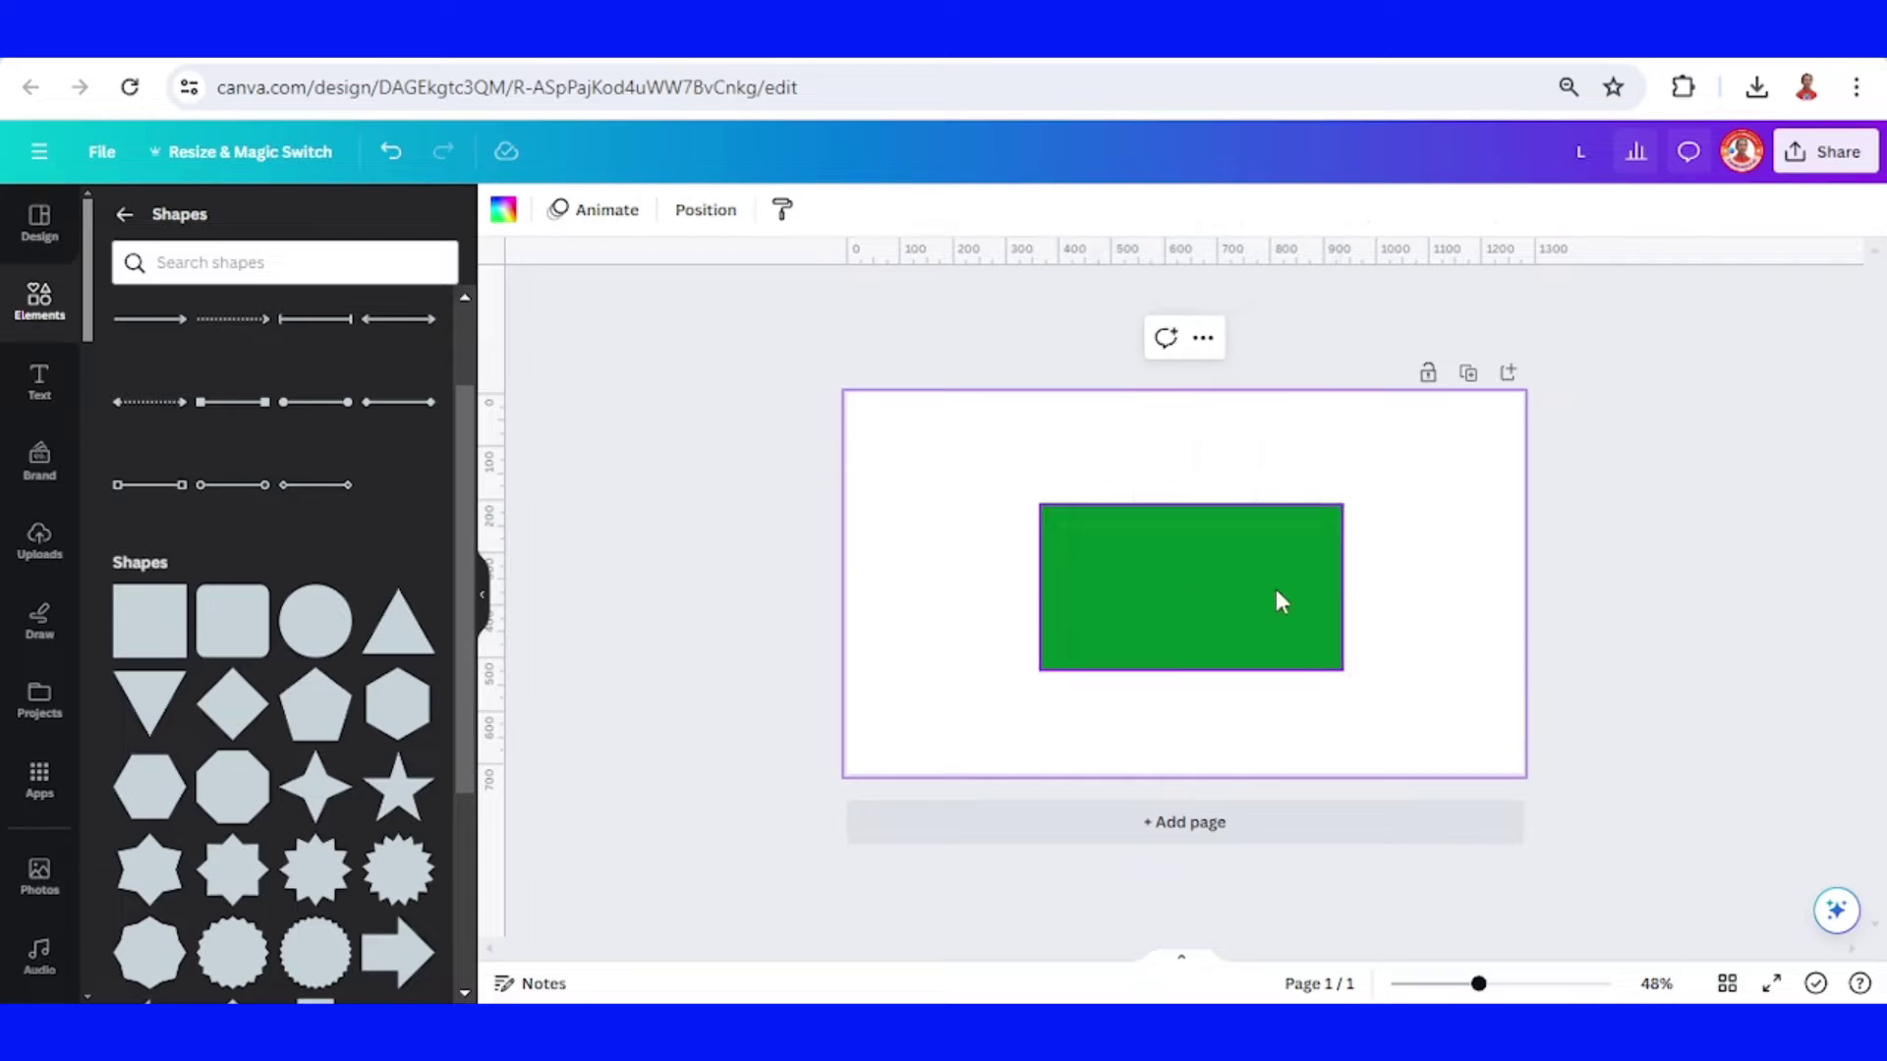
pyautogui.click(1277, 600)
pyautogui.rightClick(1243, 582)
pyautogui.moveTo(1312, 620)
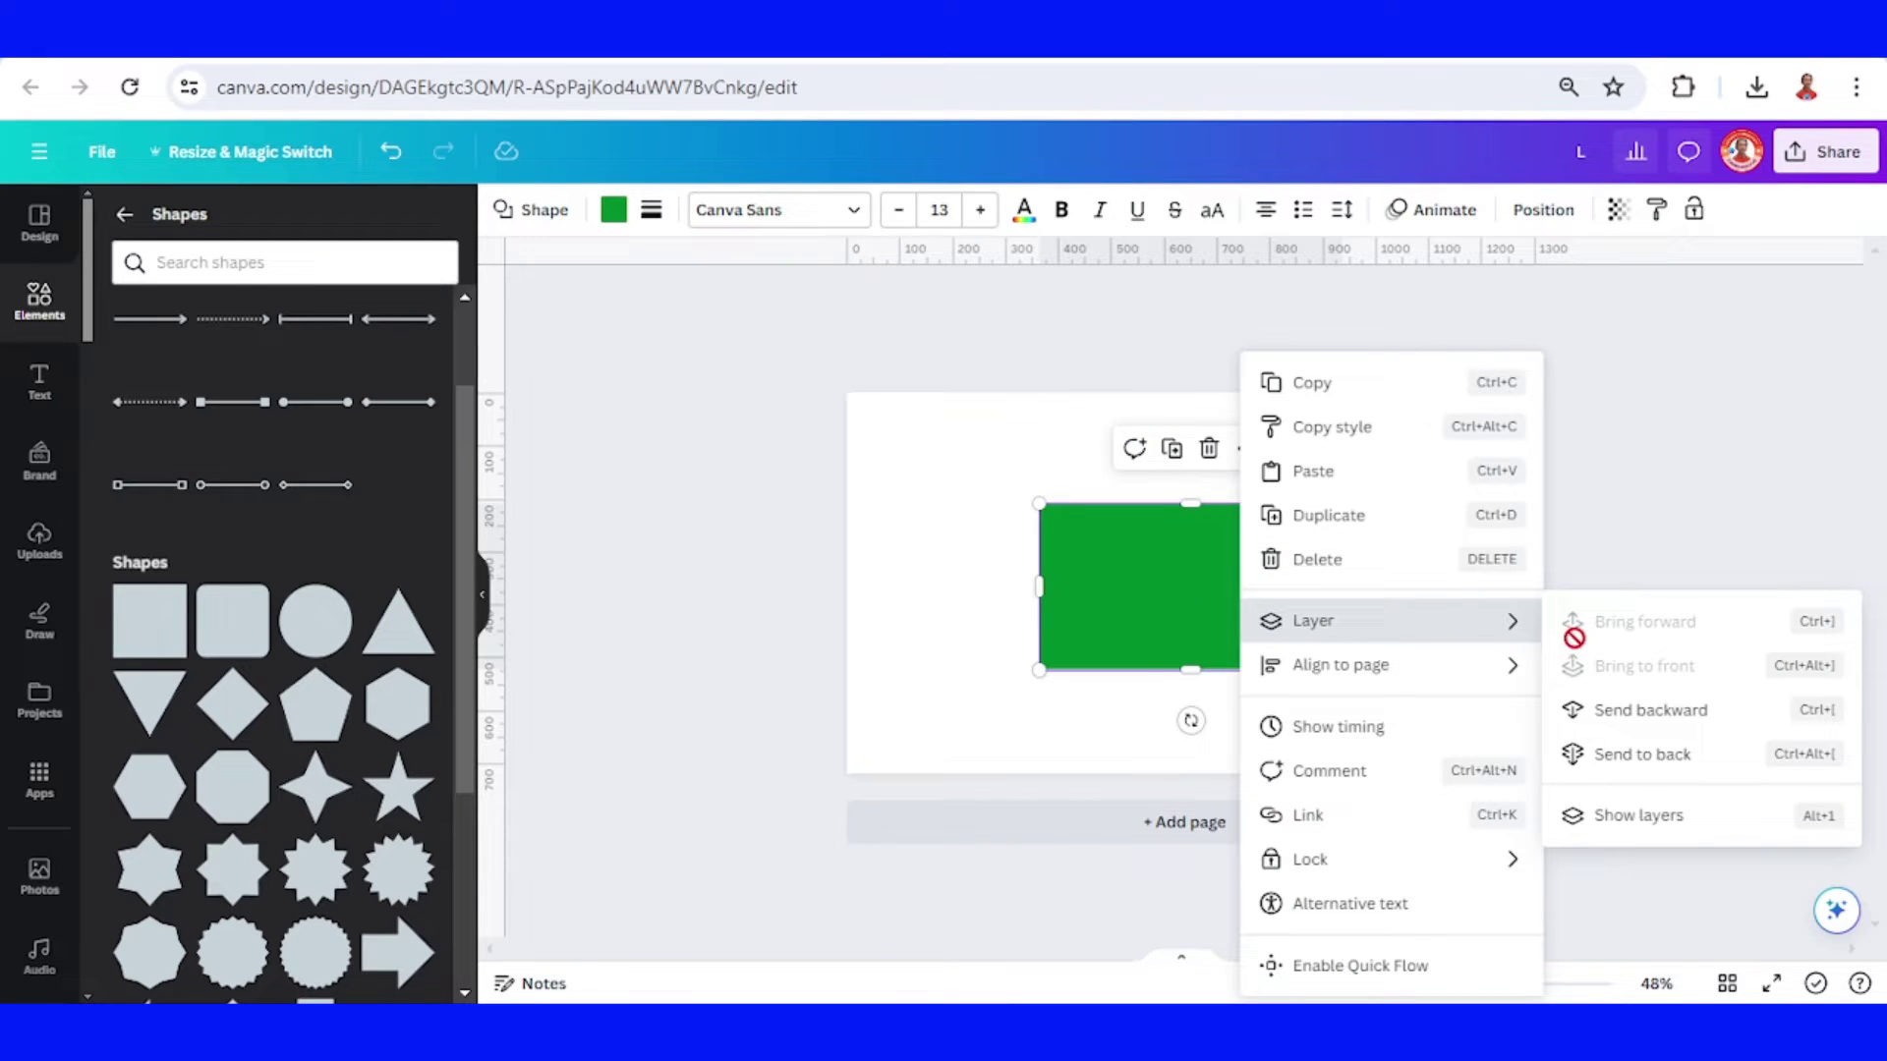
pyautogui.click(1654, 742)
pyautogui.click(1312, 604)
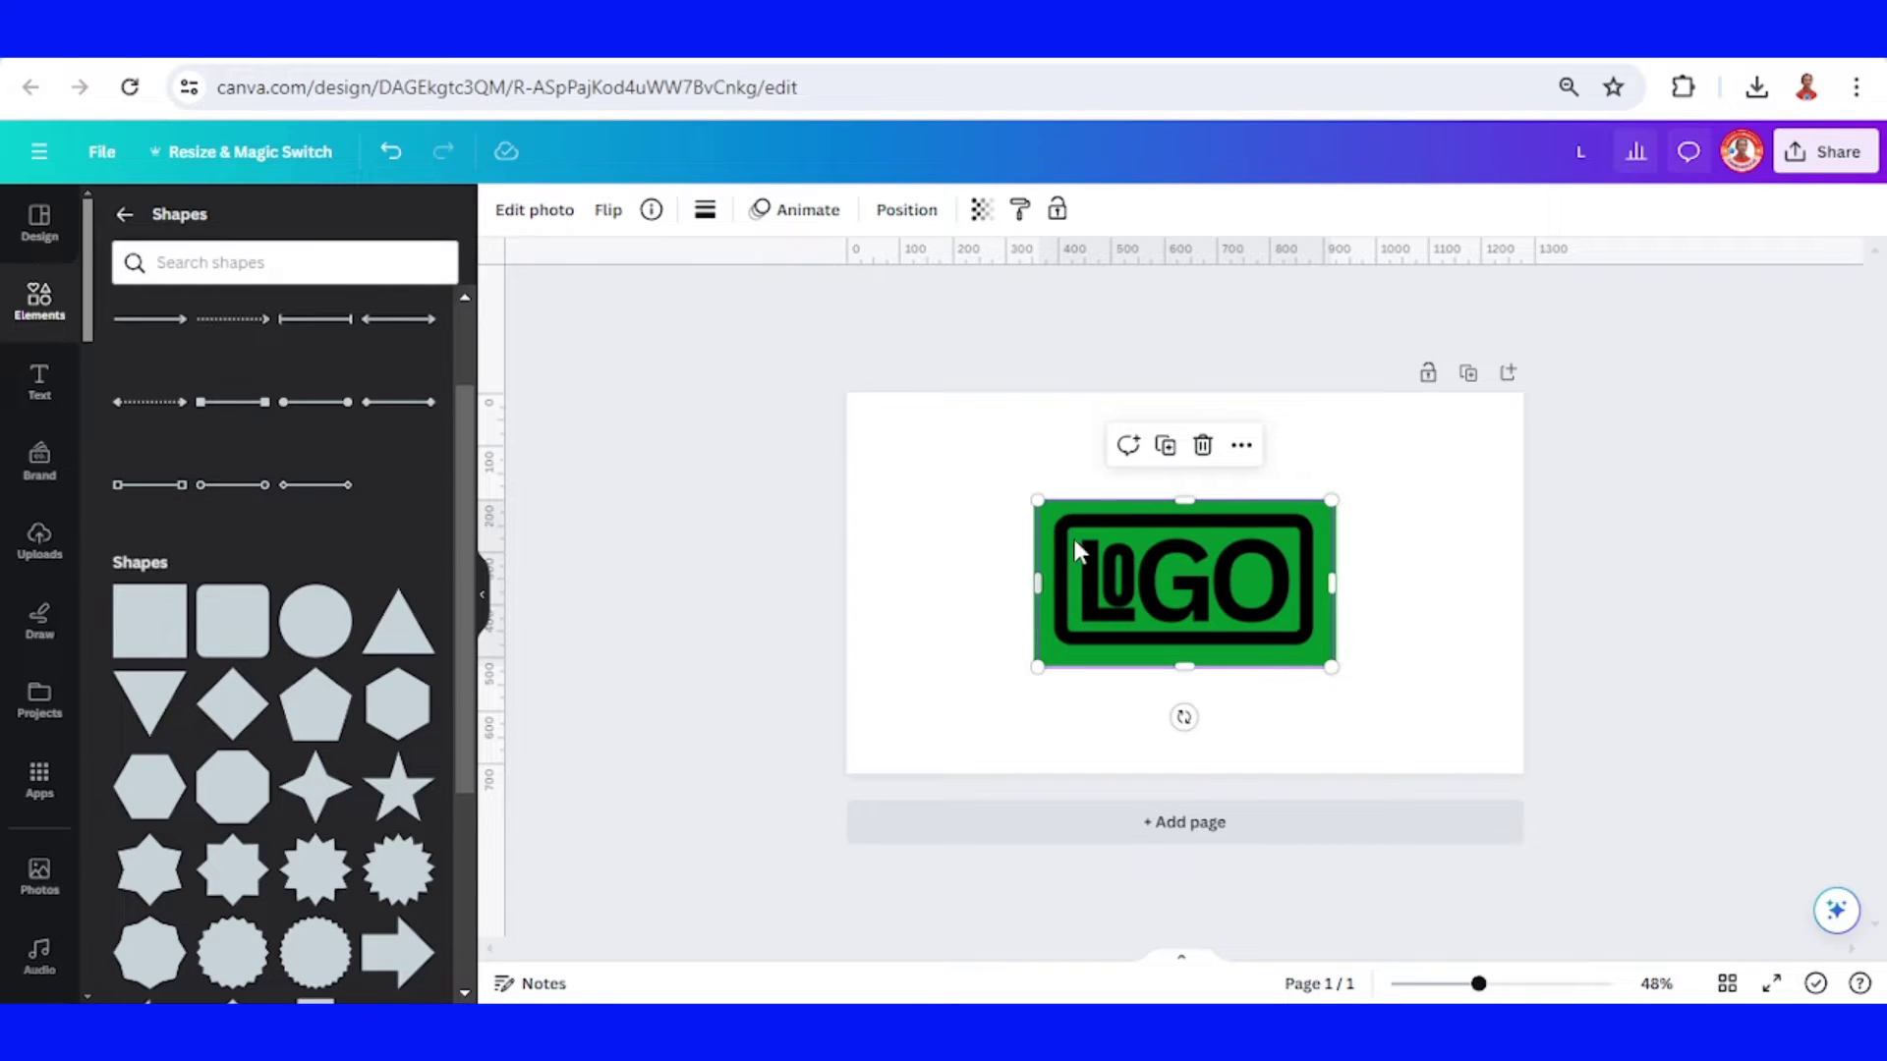
# Apply a custom duotone to the logo with white highlights and white shadows
pyautogui.click(537, 222)
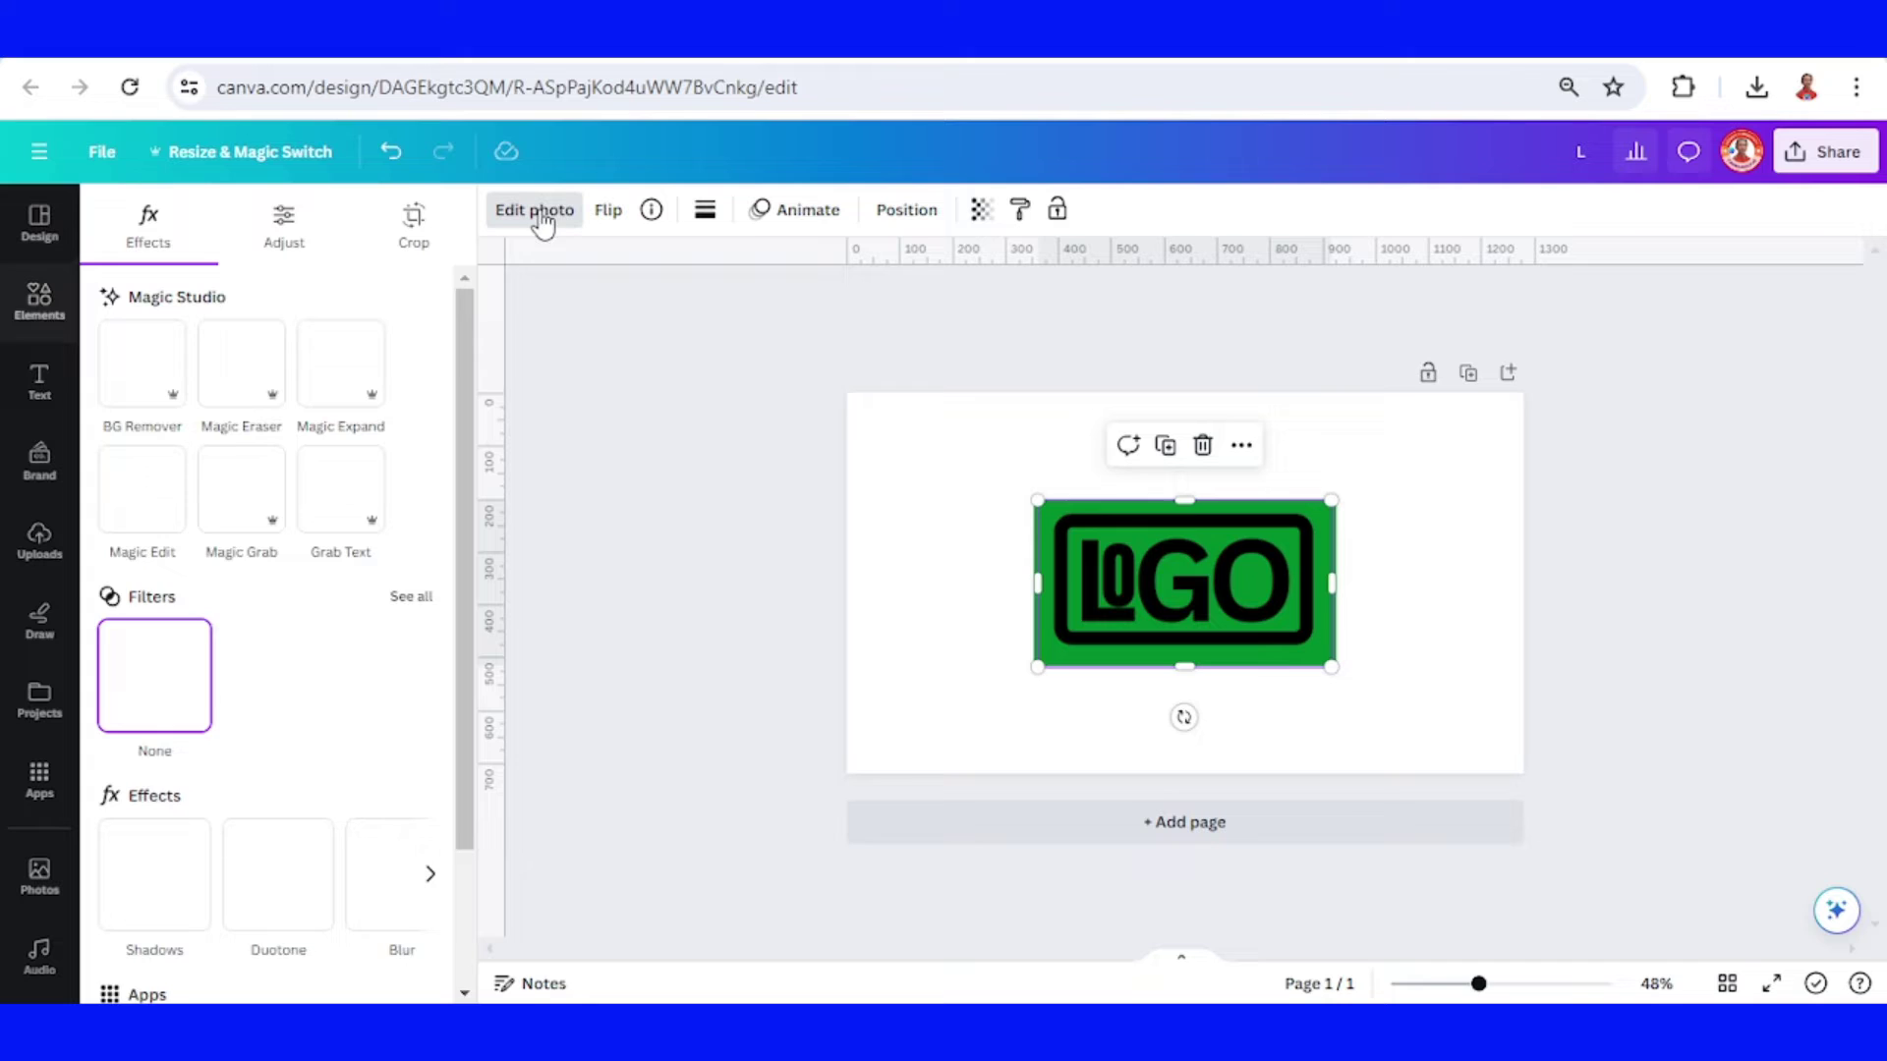
pyautogui.scroll(-2, 325, 852)
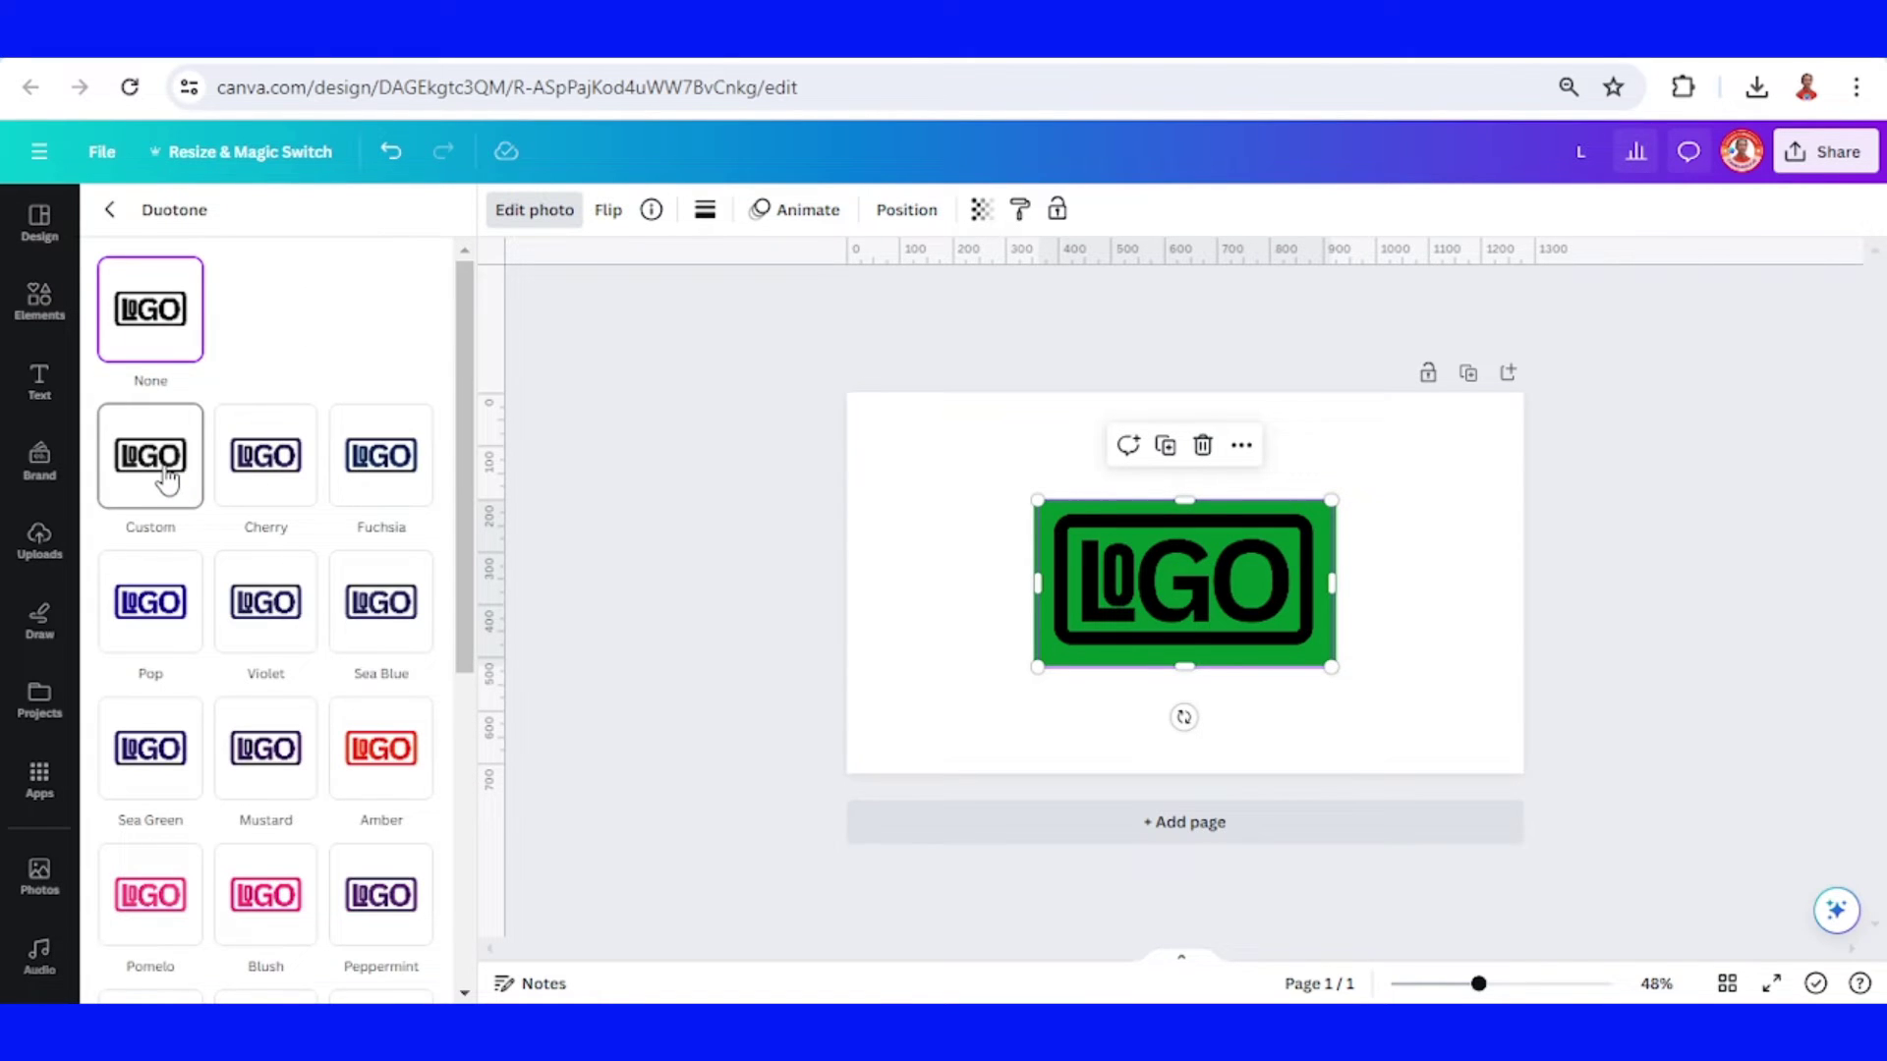
pyautogui.click(166, 480)
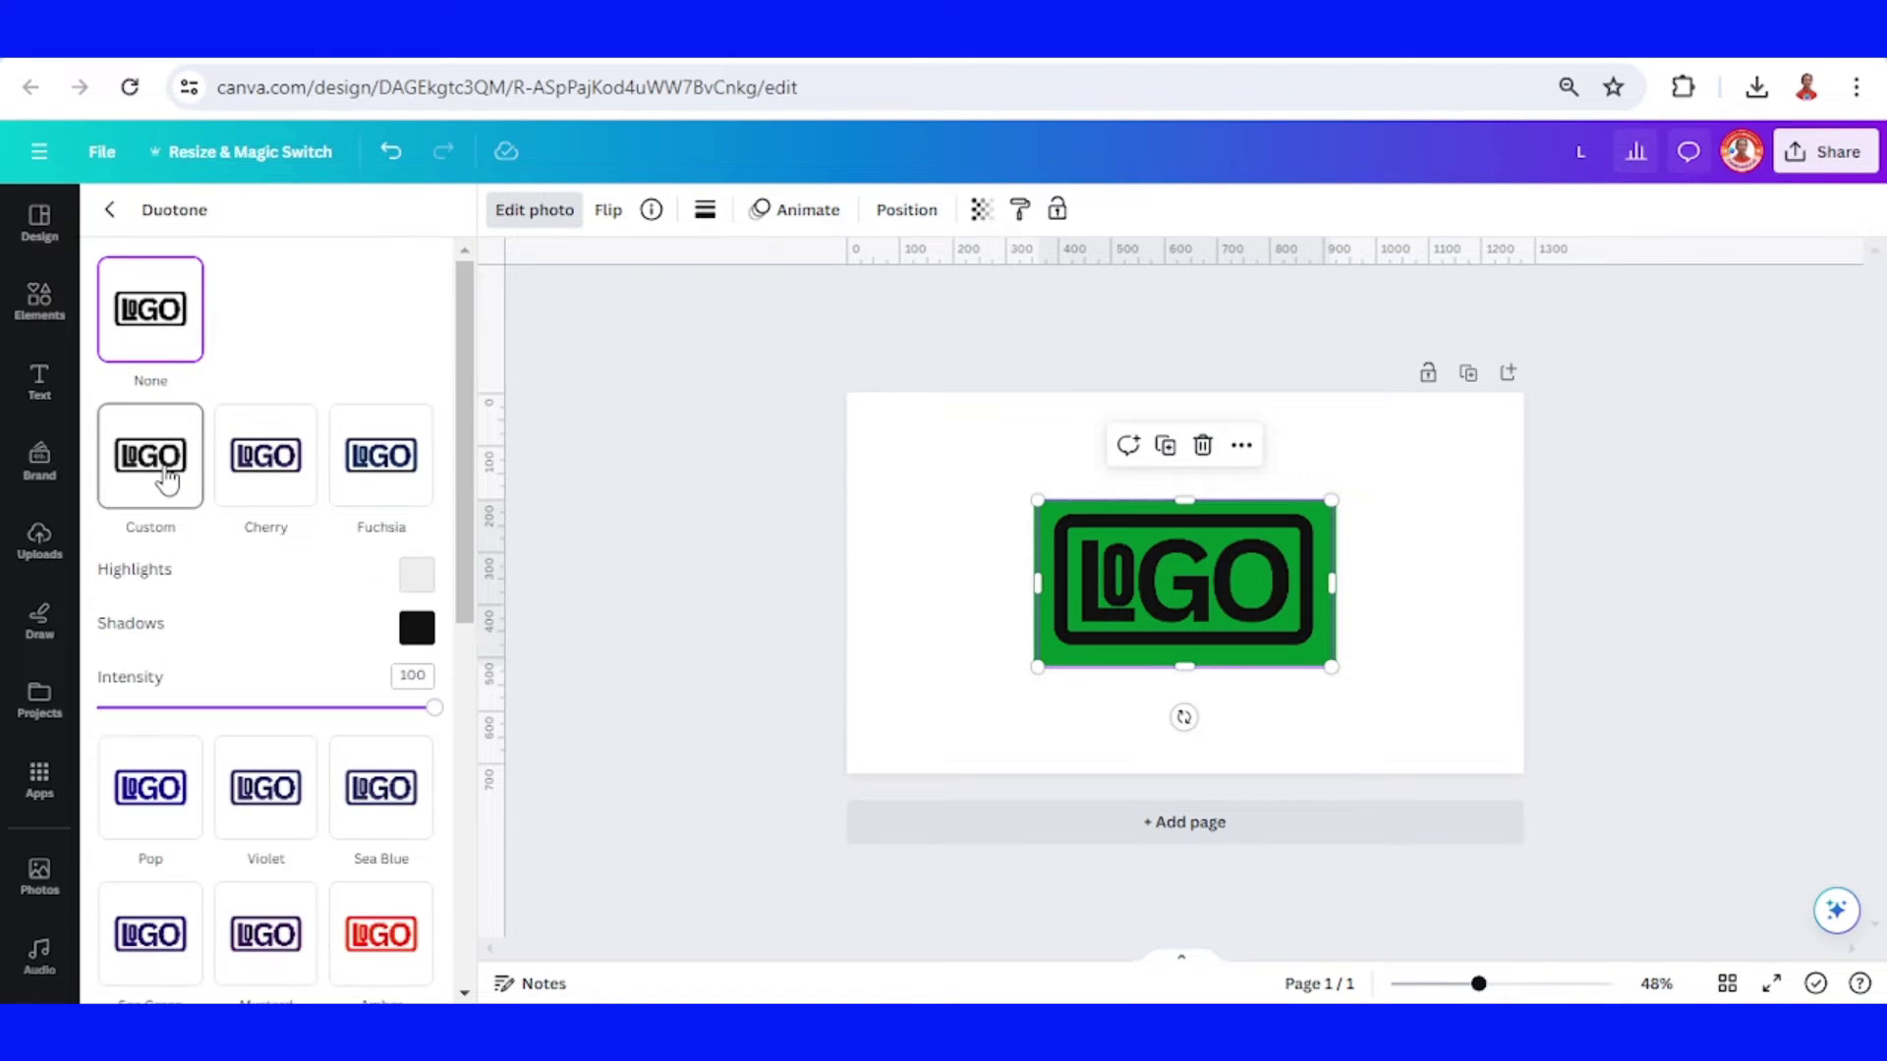
pyautogui.click(416, 578)
pyautogui.click(421, 626)
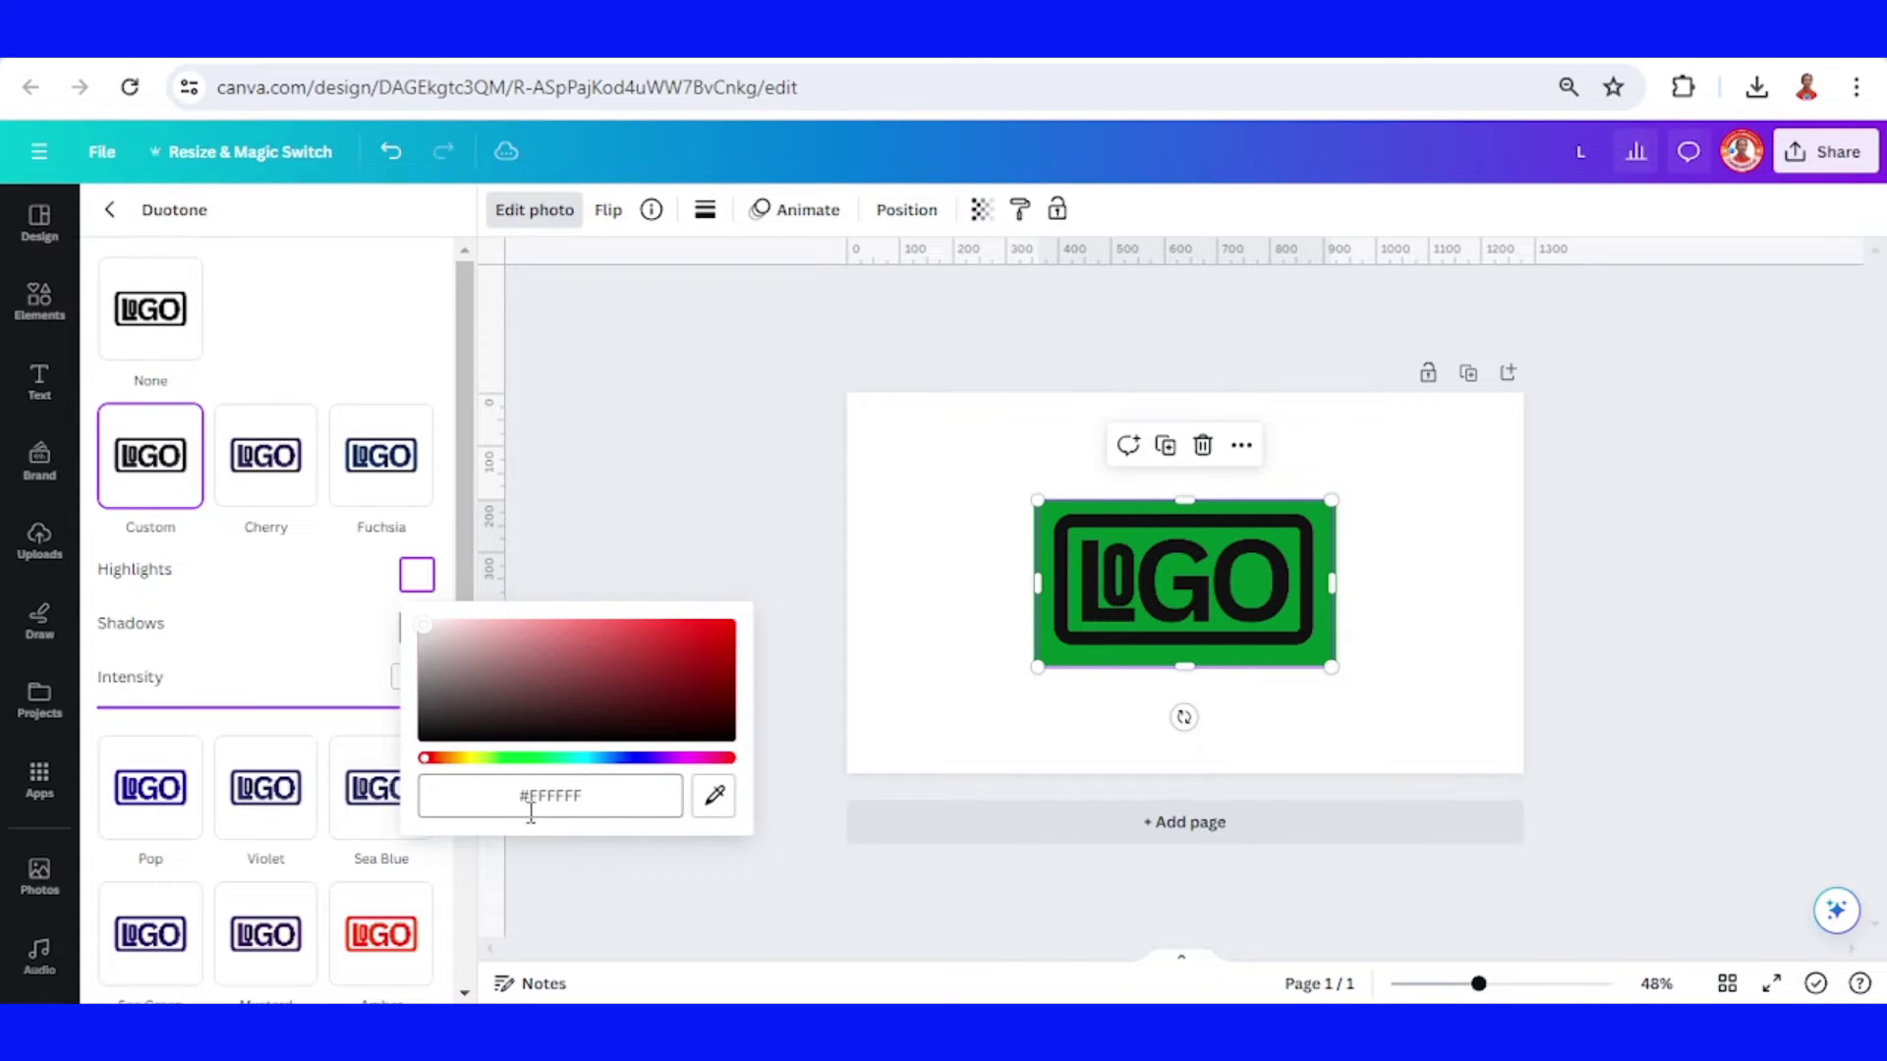
pyautogui.click(297, 613)
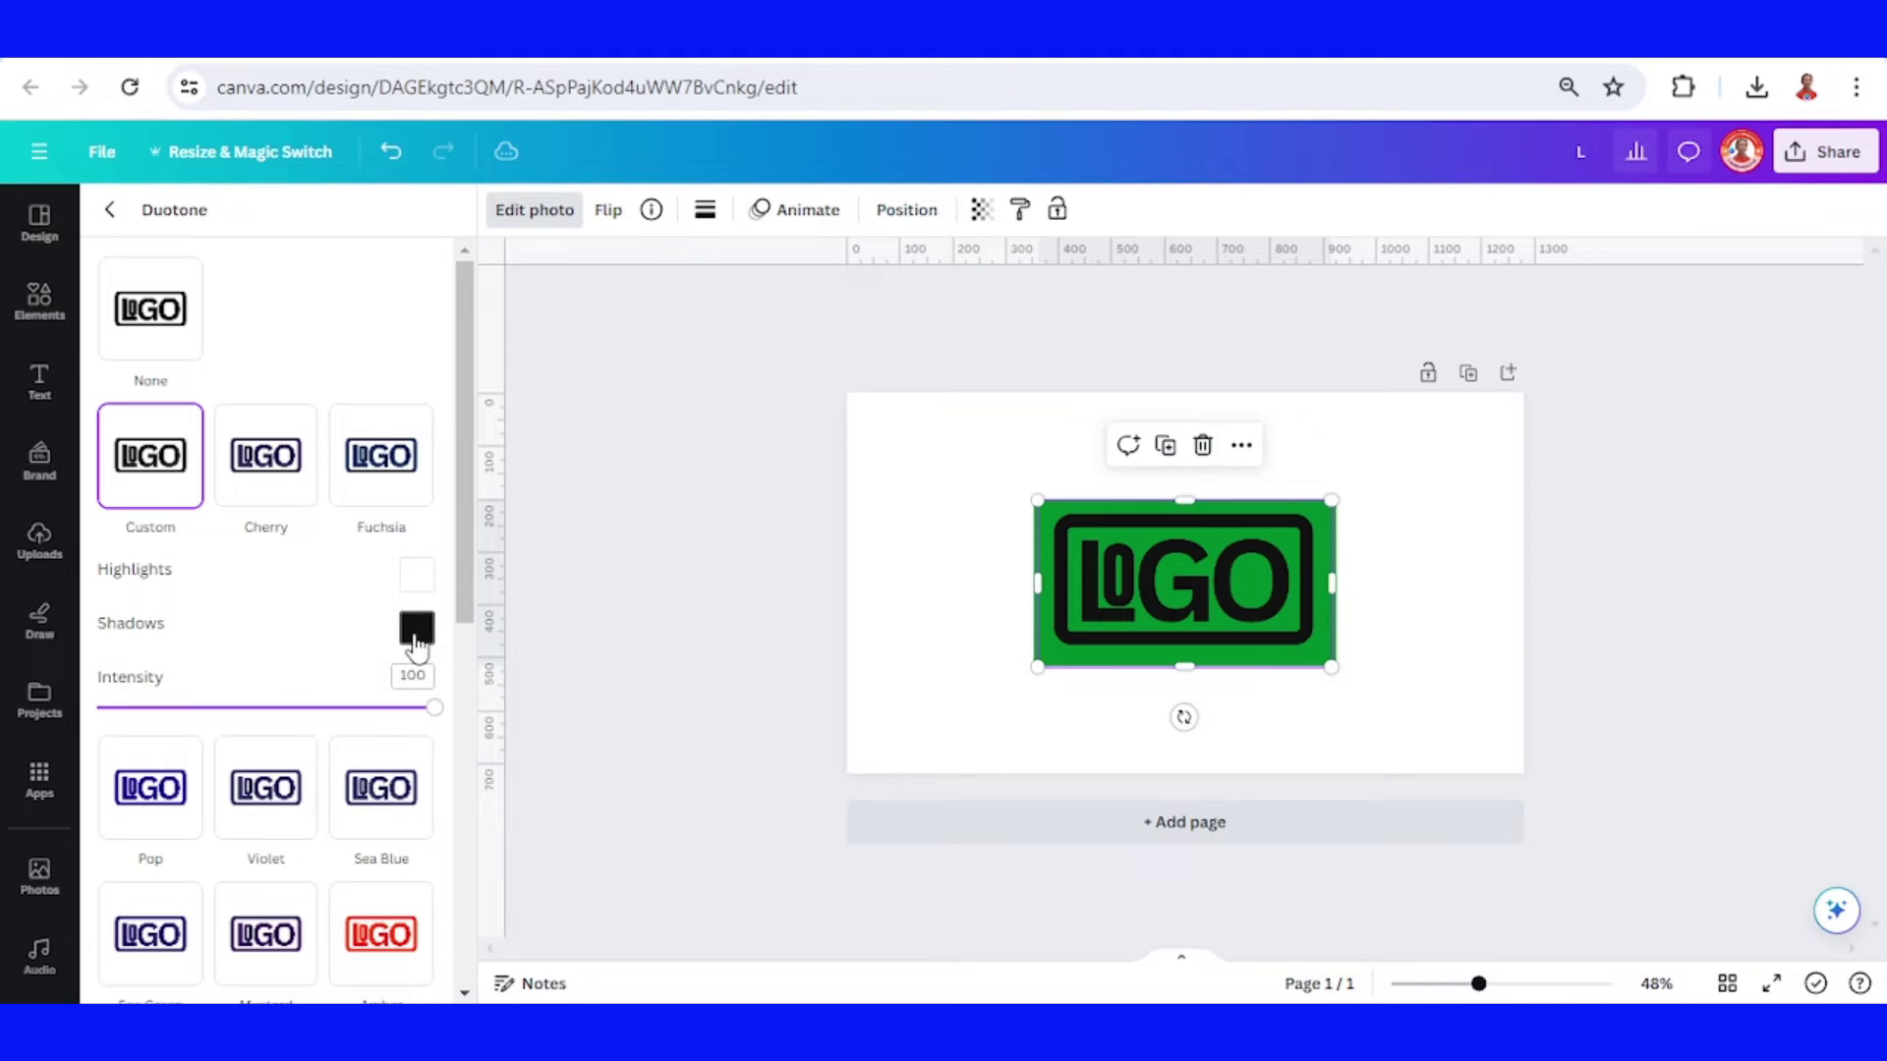
pyautogui.click(416, 630)
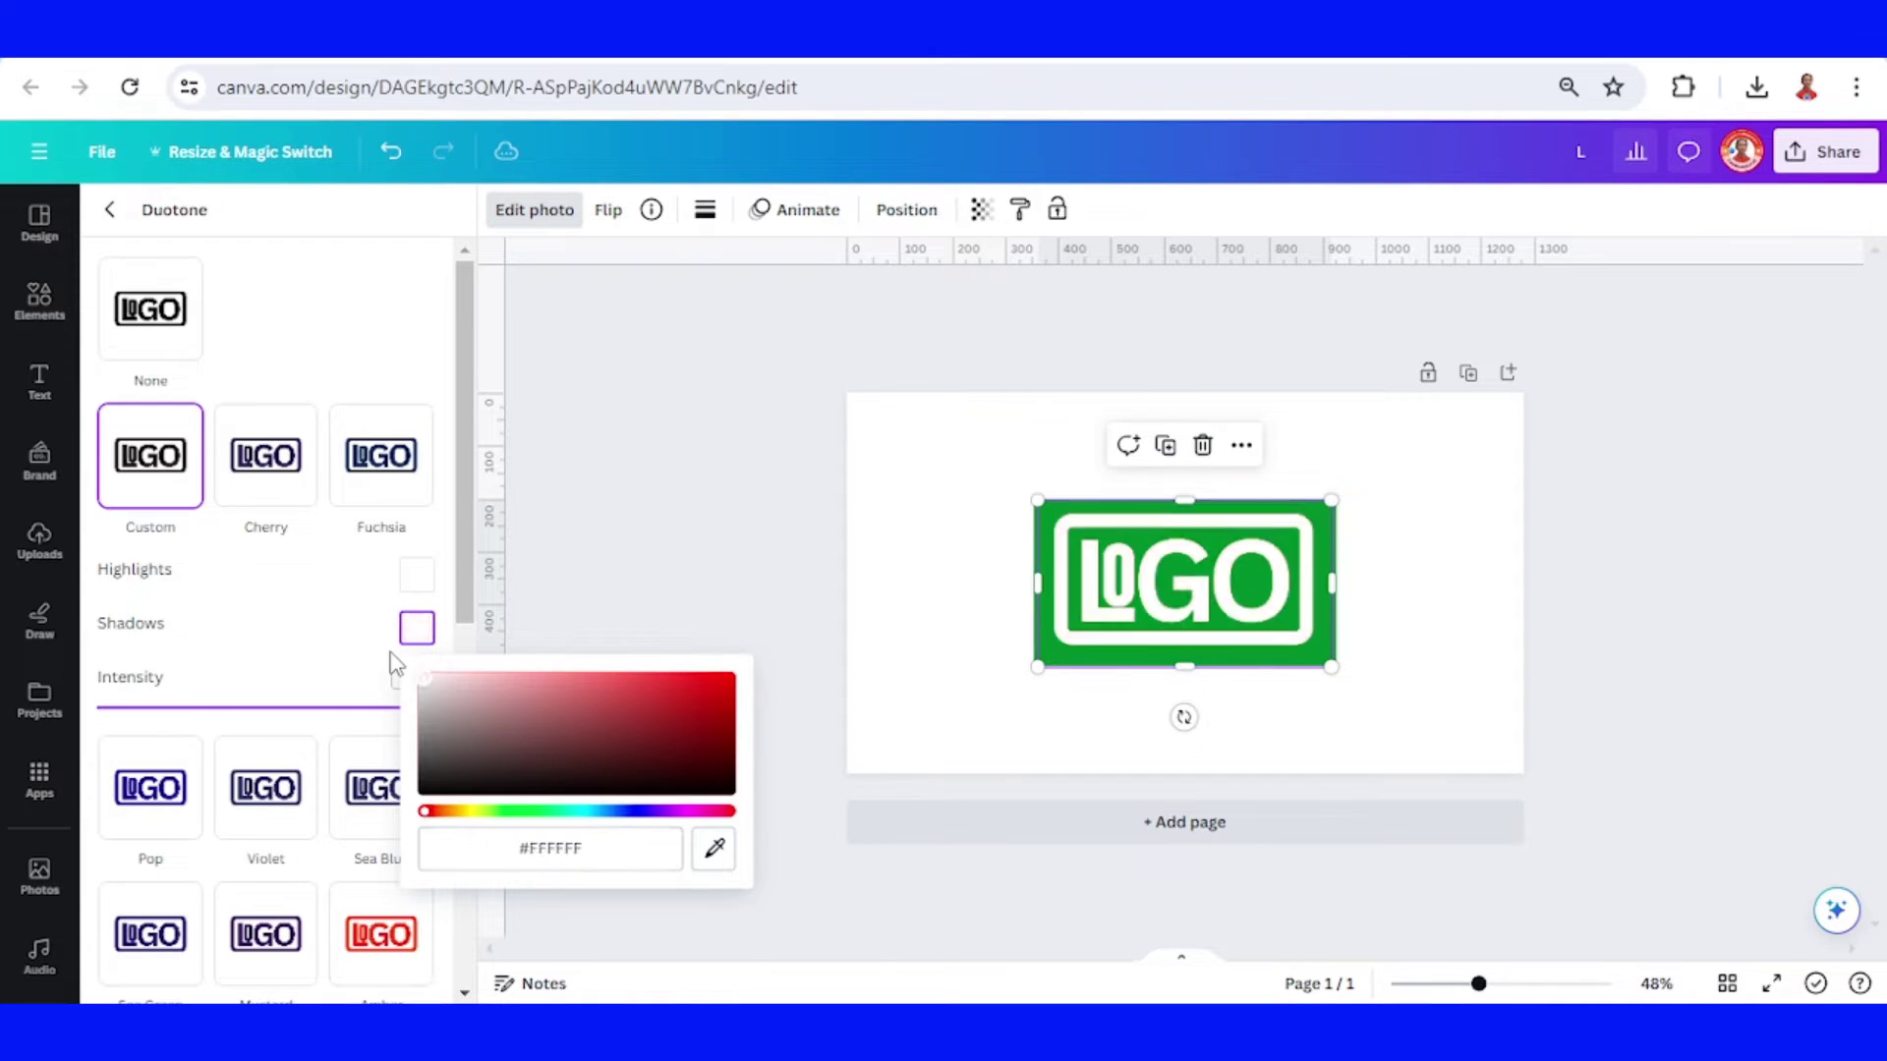
pyautogui.click(418, 675)
pyautogui.click(1487, 541)
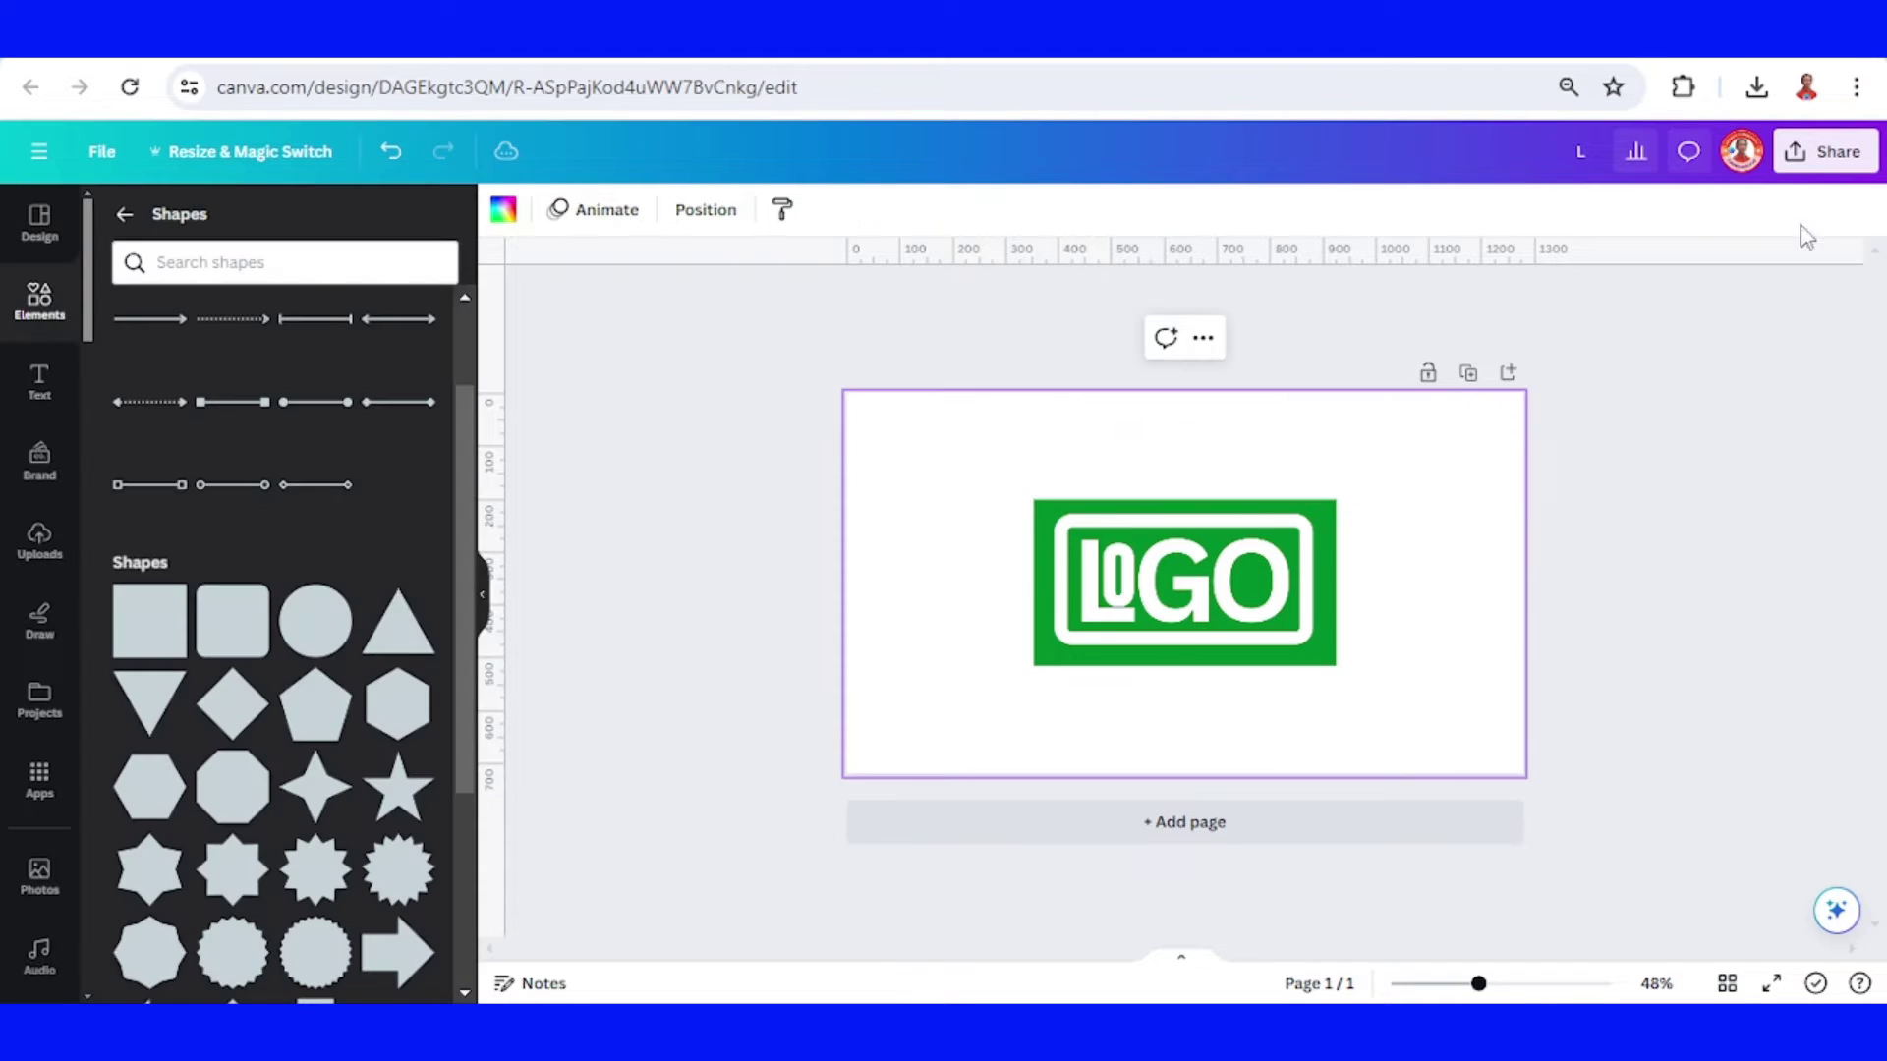
# Download the design as a PNG and add a blank second page
pyautogui.click(1824, 151)
pyautogui.click(1616, 710)
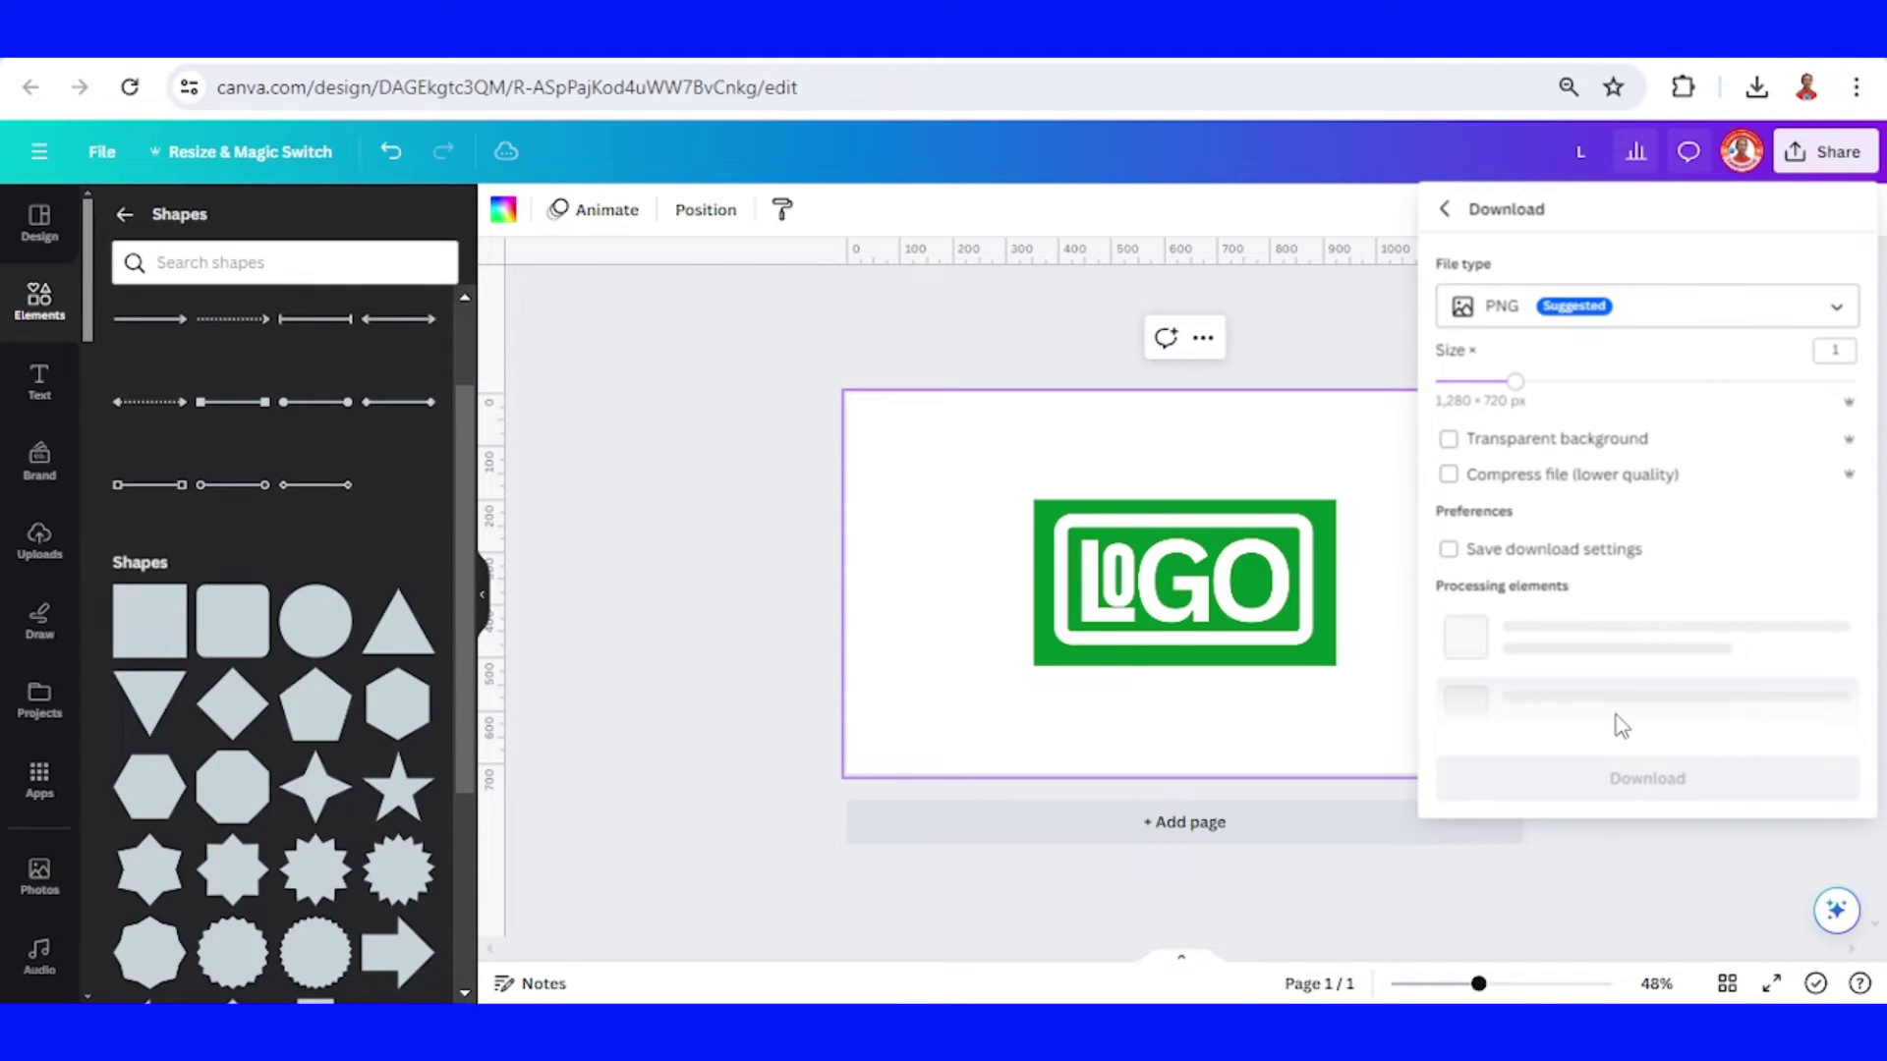
pyautogui.click(1639, 775)
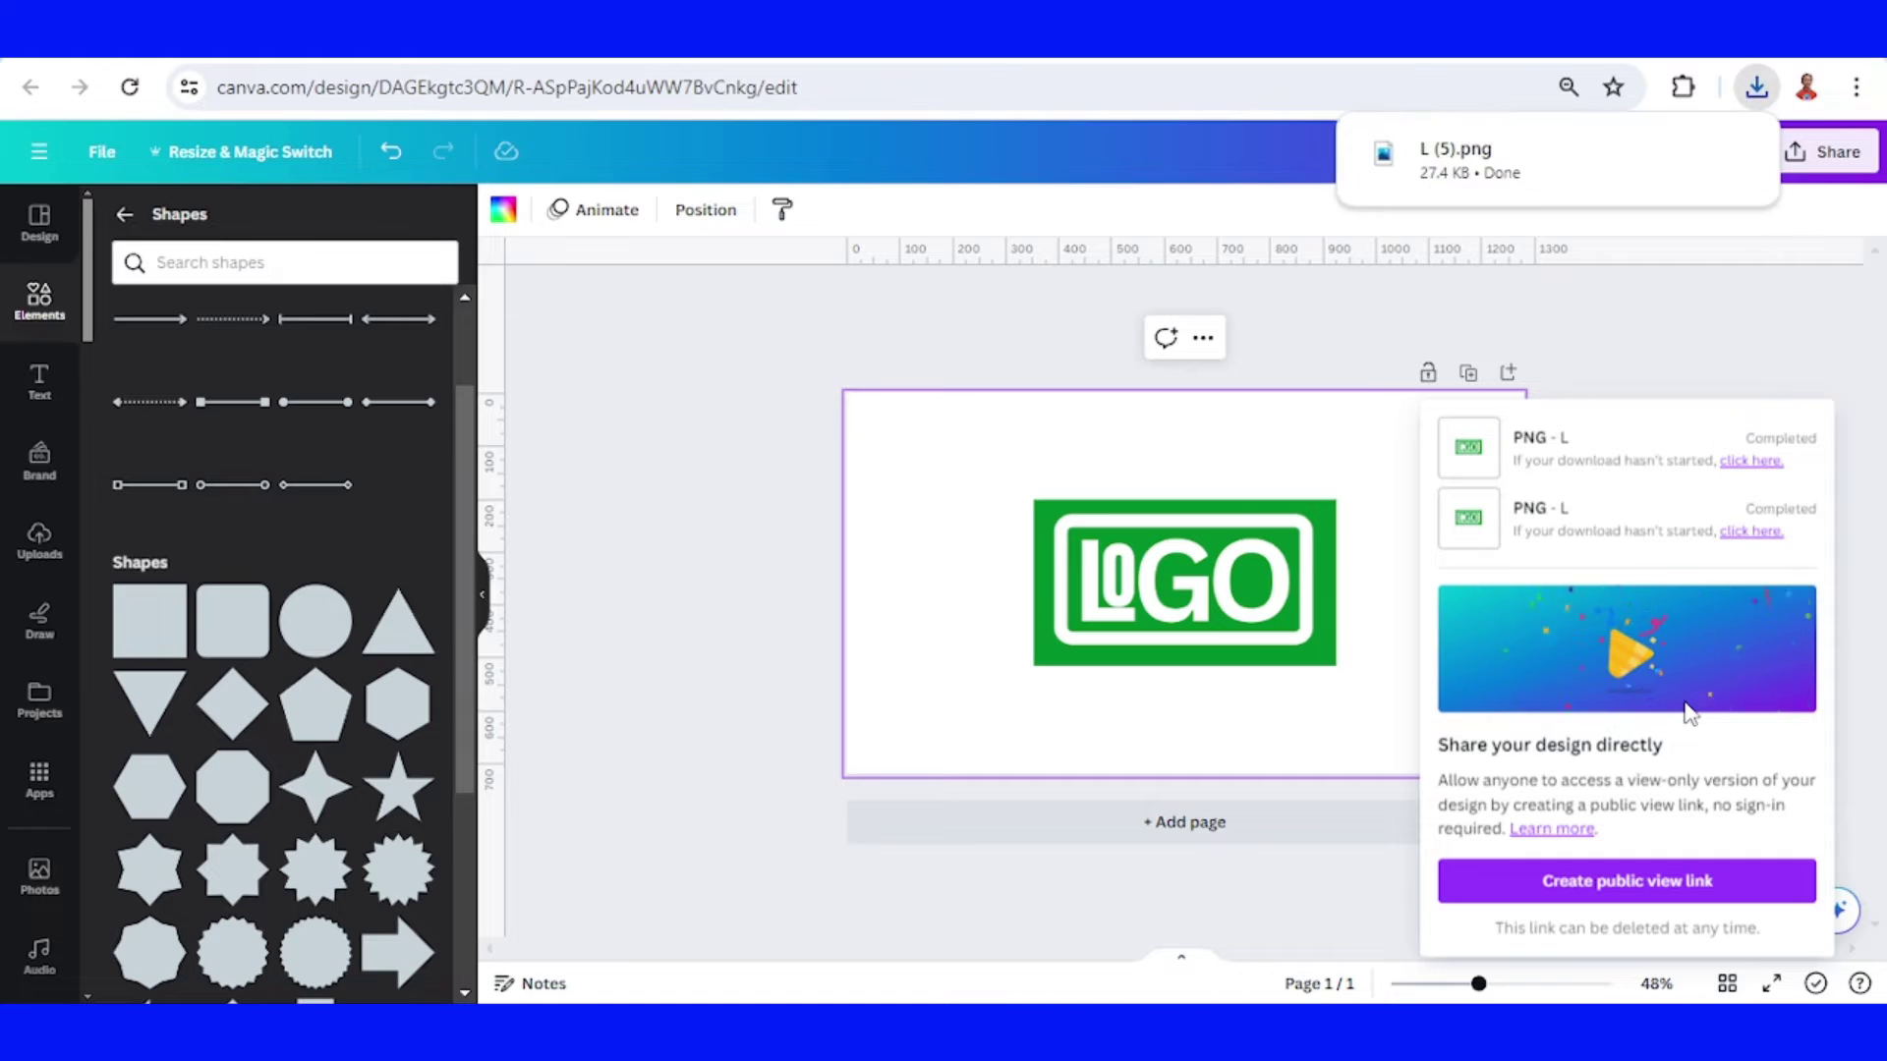
pyautogui.click(1318, 826)
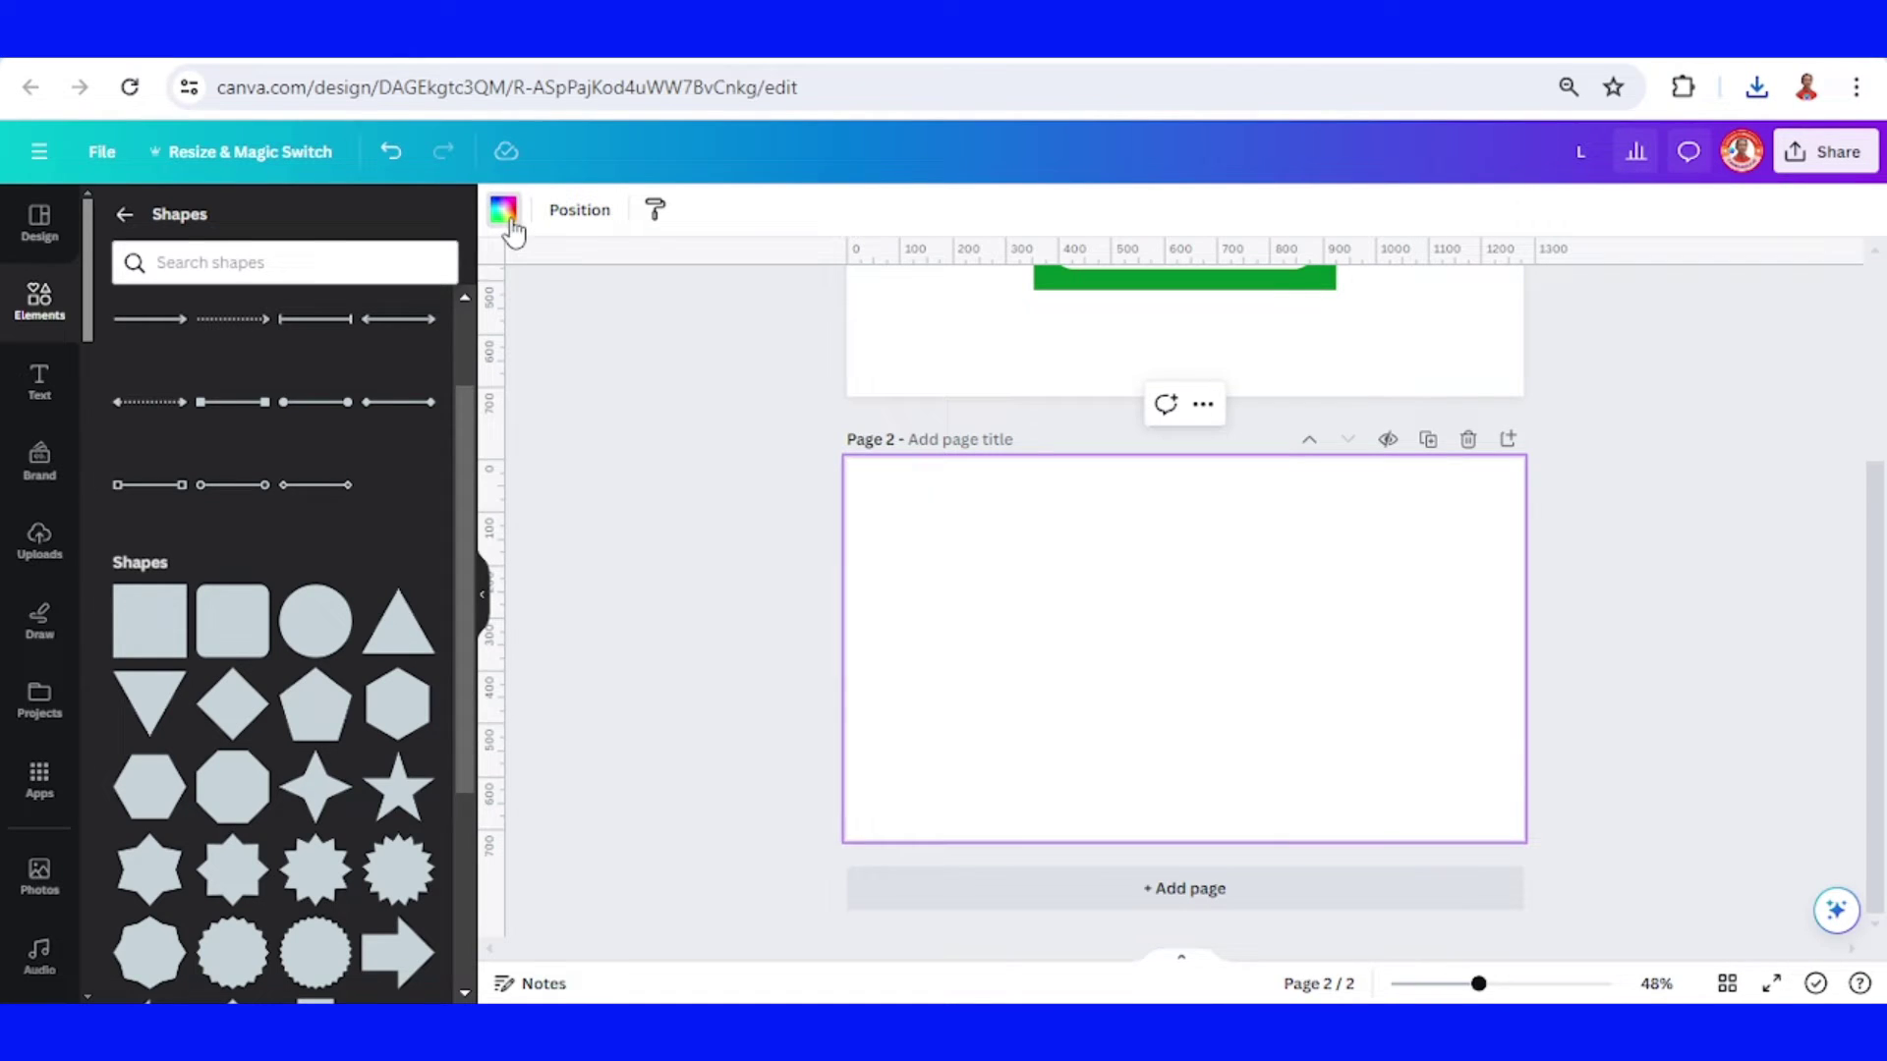
# Fill page 2 with orange and drag the downloaded LOGO PNG onto it
pyautogui.click(502, 210)
pyautogui.click(419, 513)
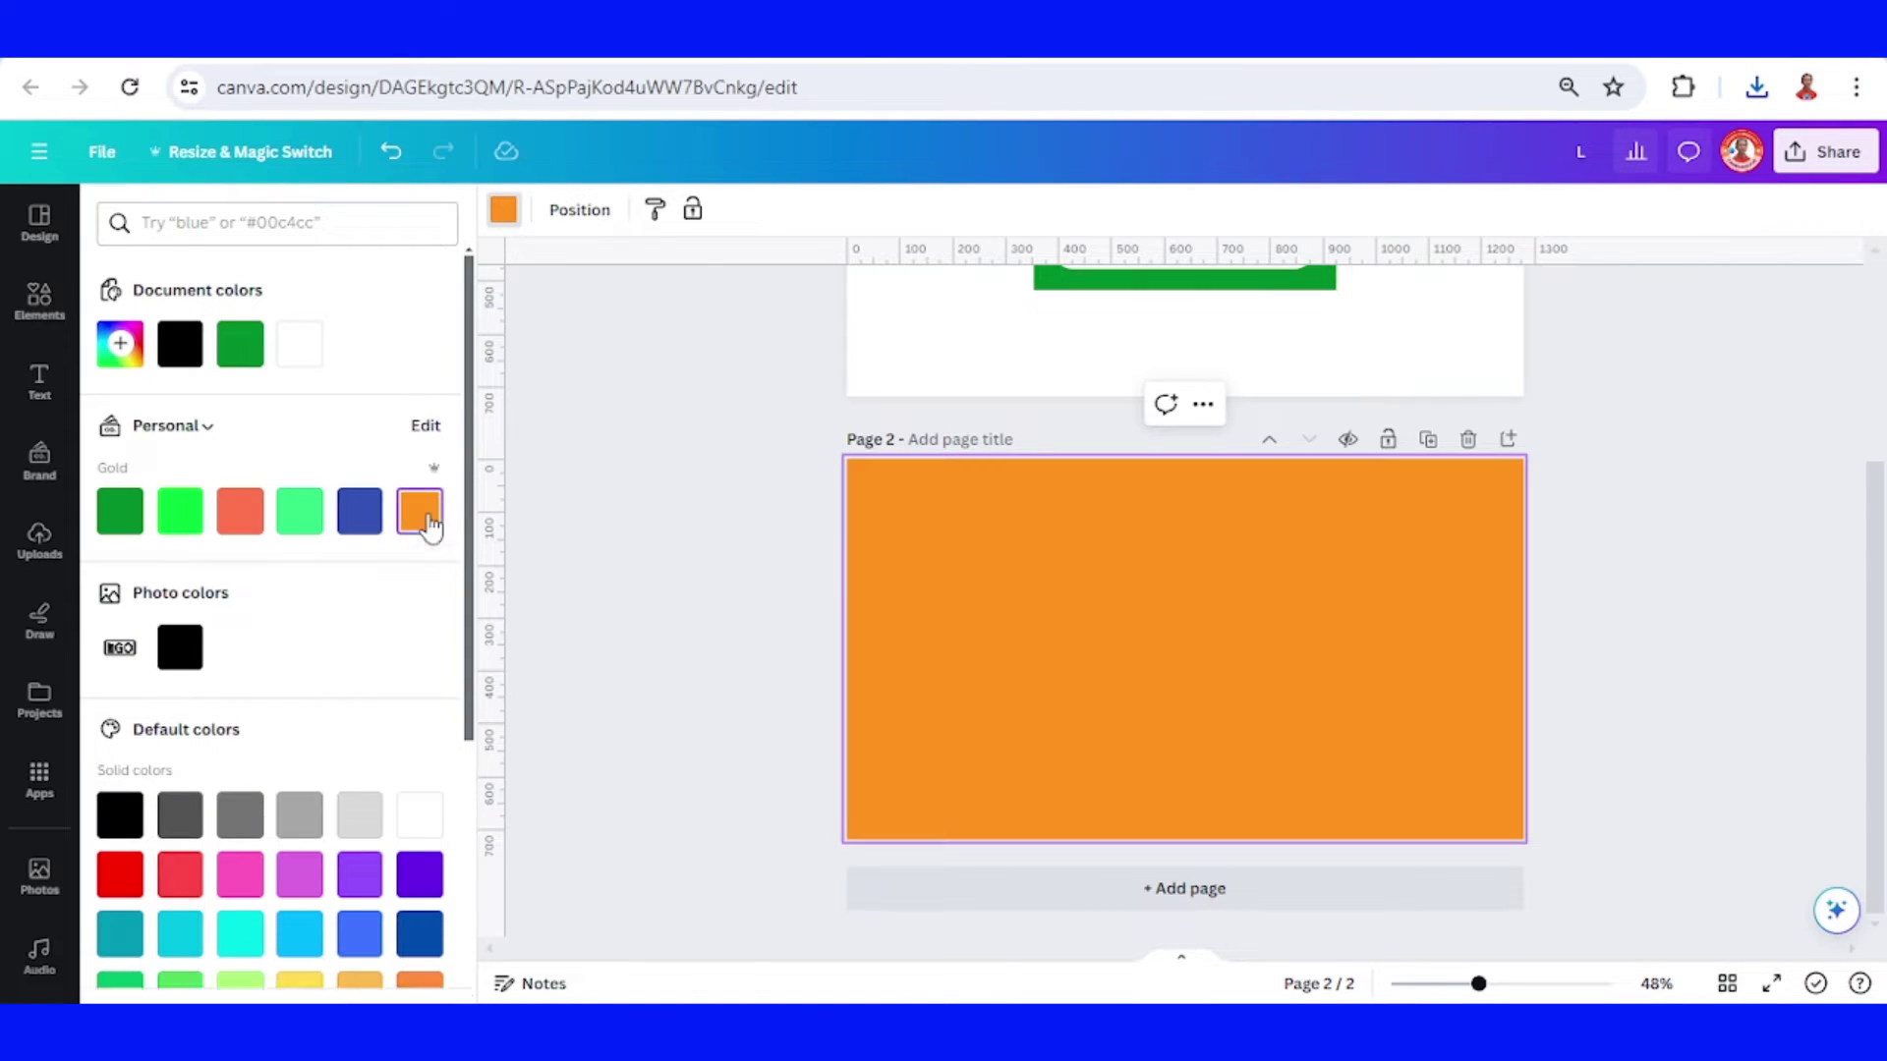
pyautogui.click(1755, 87)
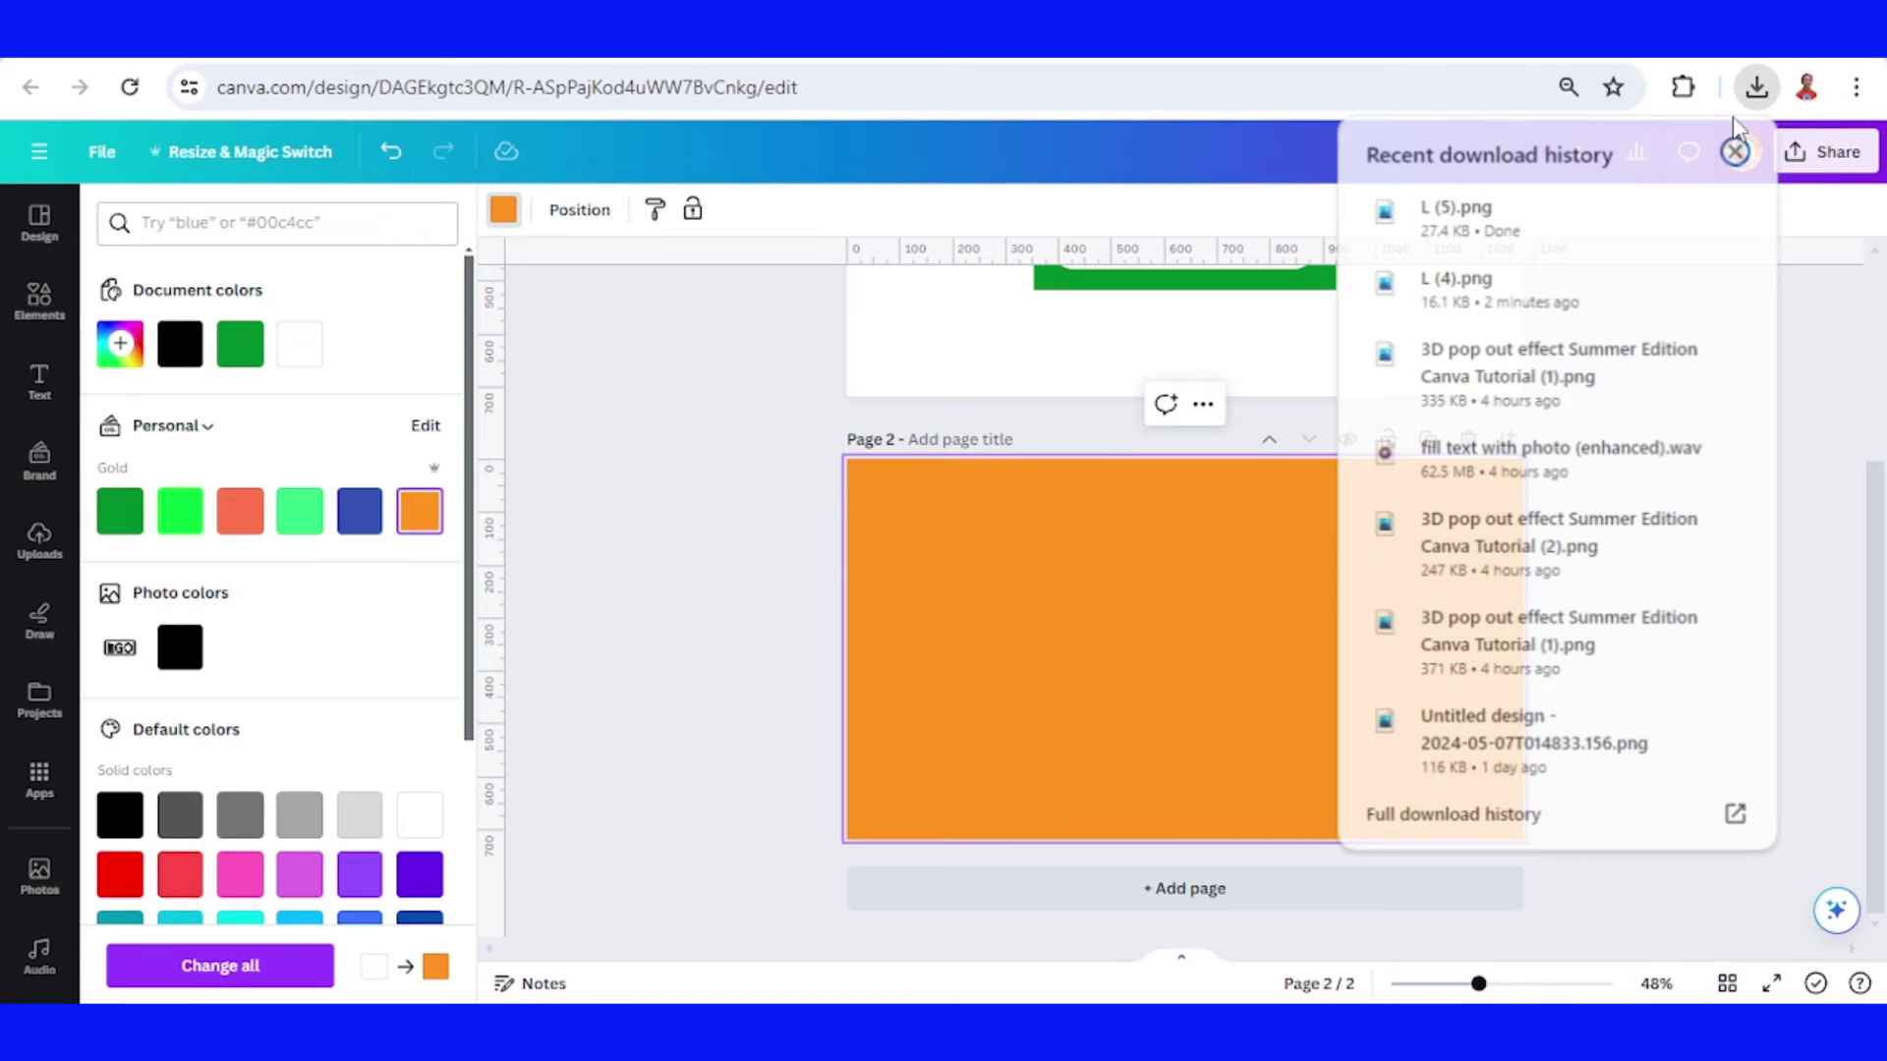
pyautogui.moveTo(1520, 244); pyautogui.dragTo(1169, 651)
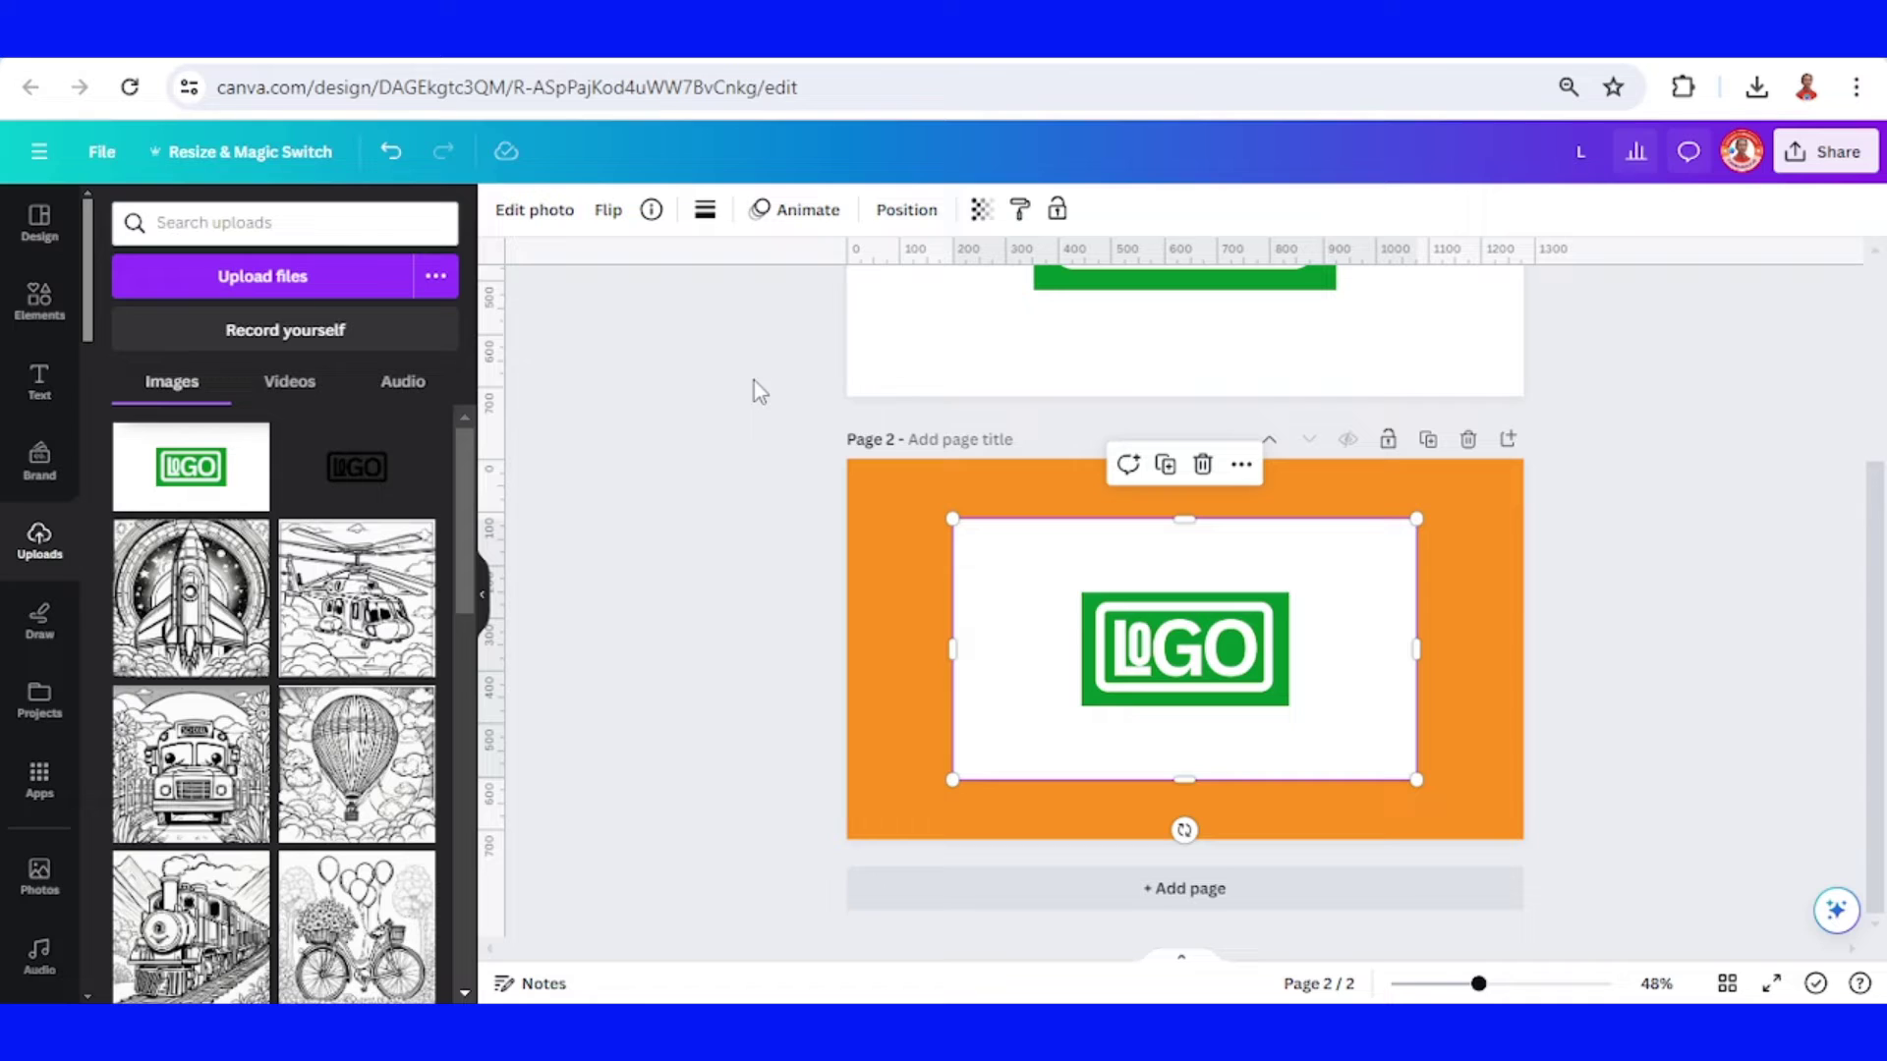
# Remove the logo image's white background, enlarge it across page 2, and trim the top
pyautogui.click(528, 211)
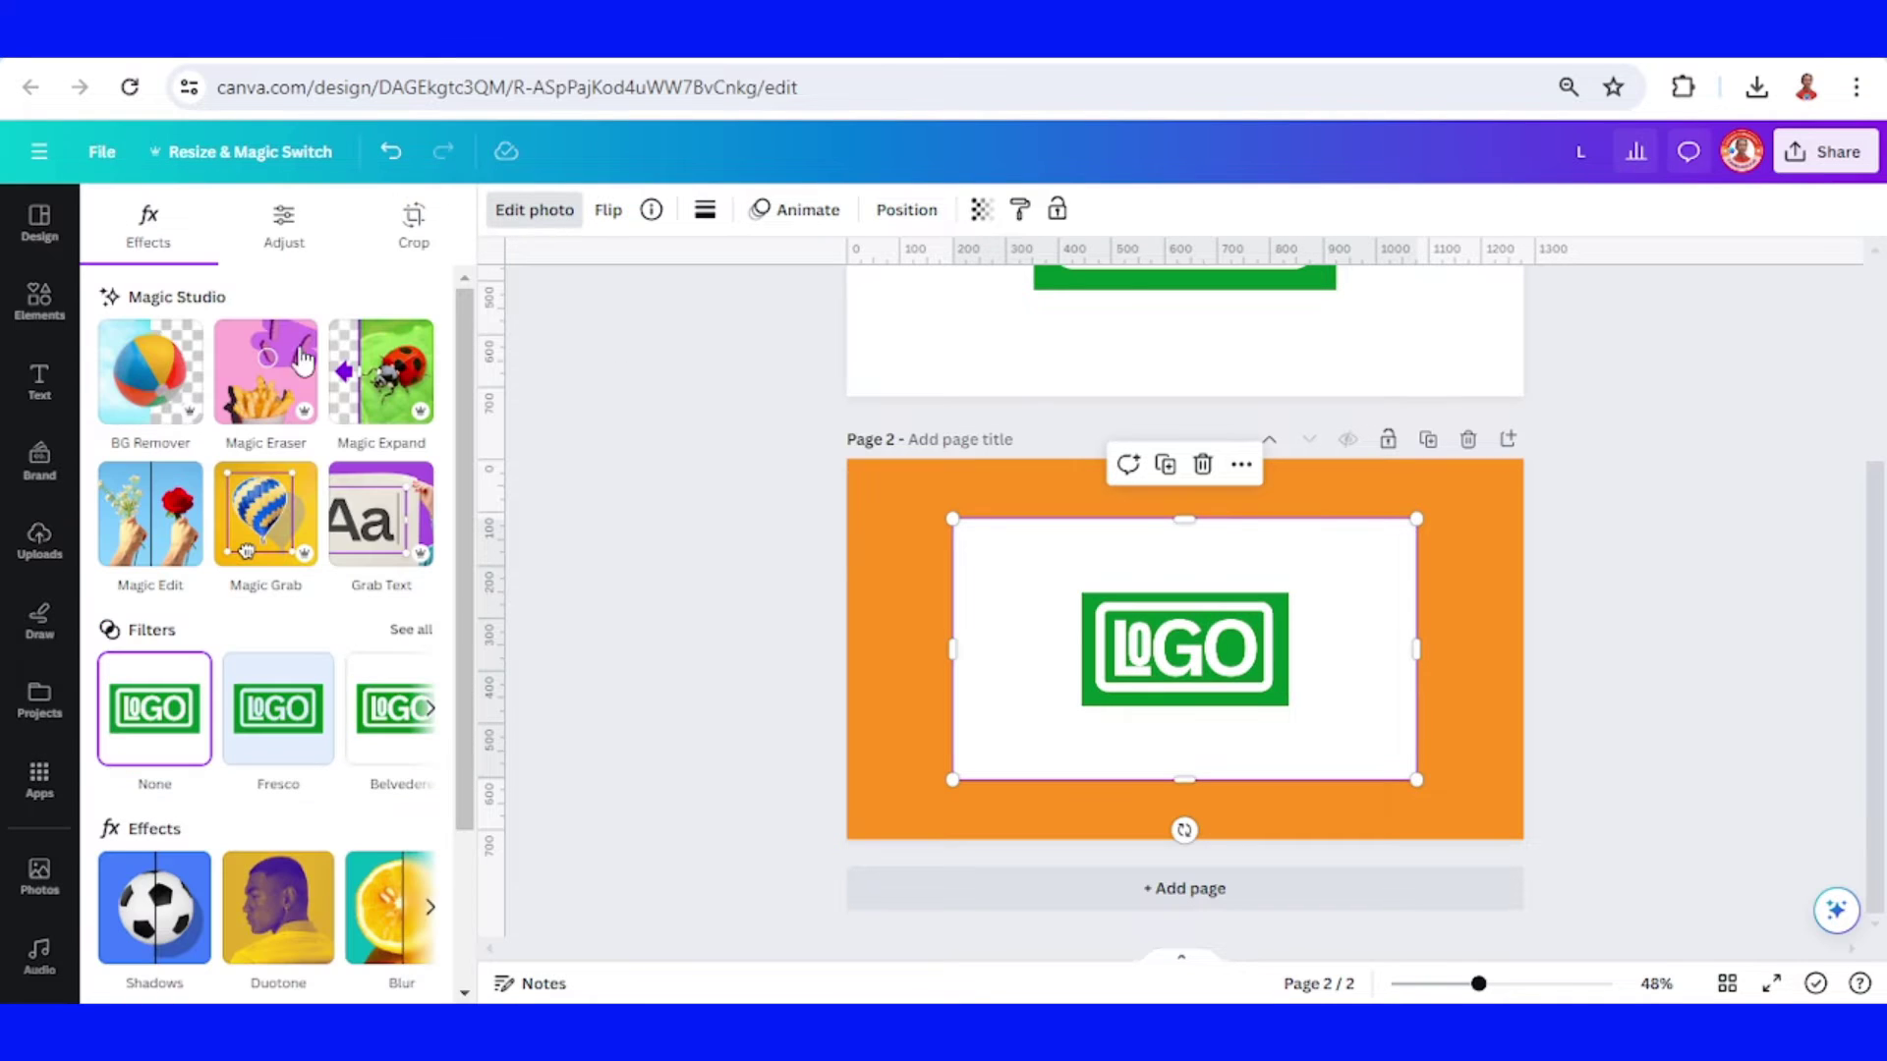
pyautogui.click(148, 392)
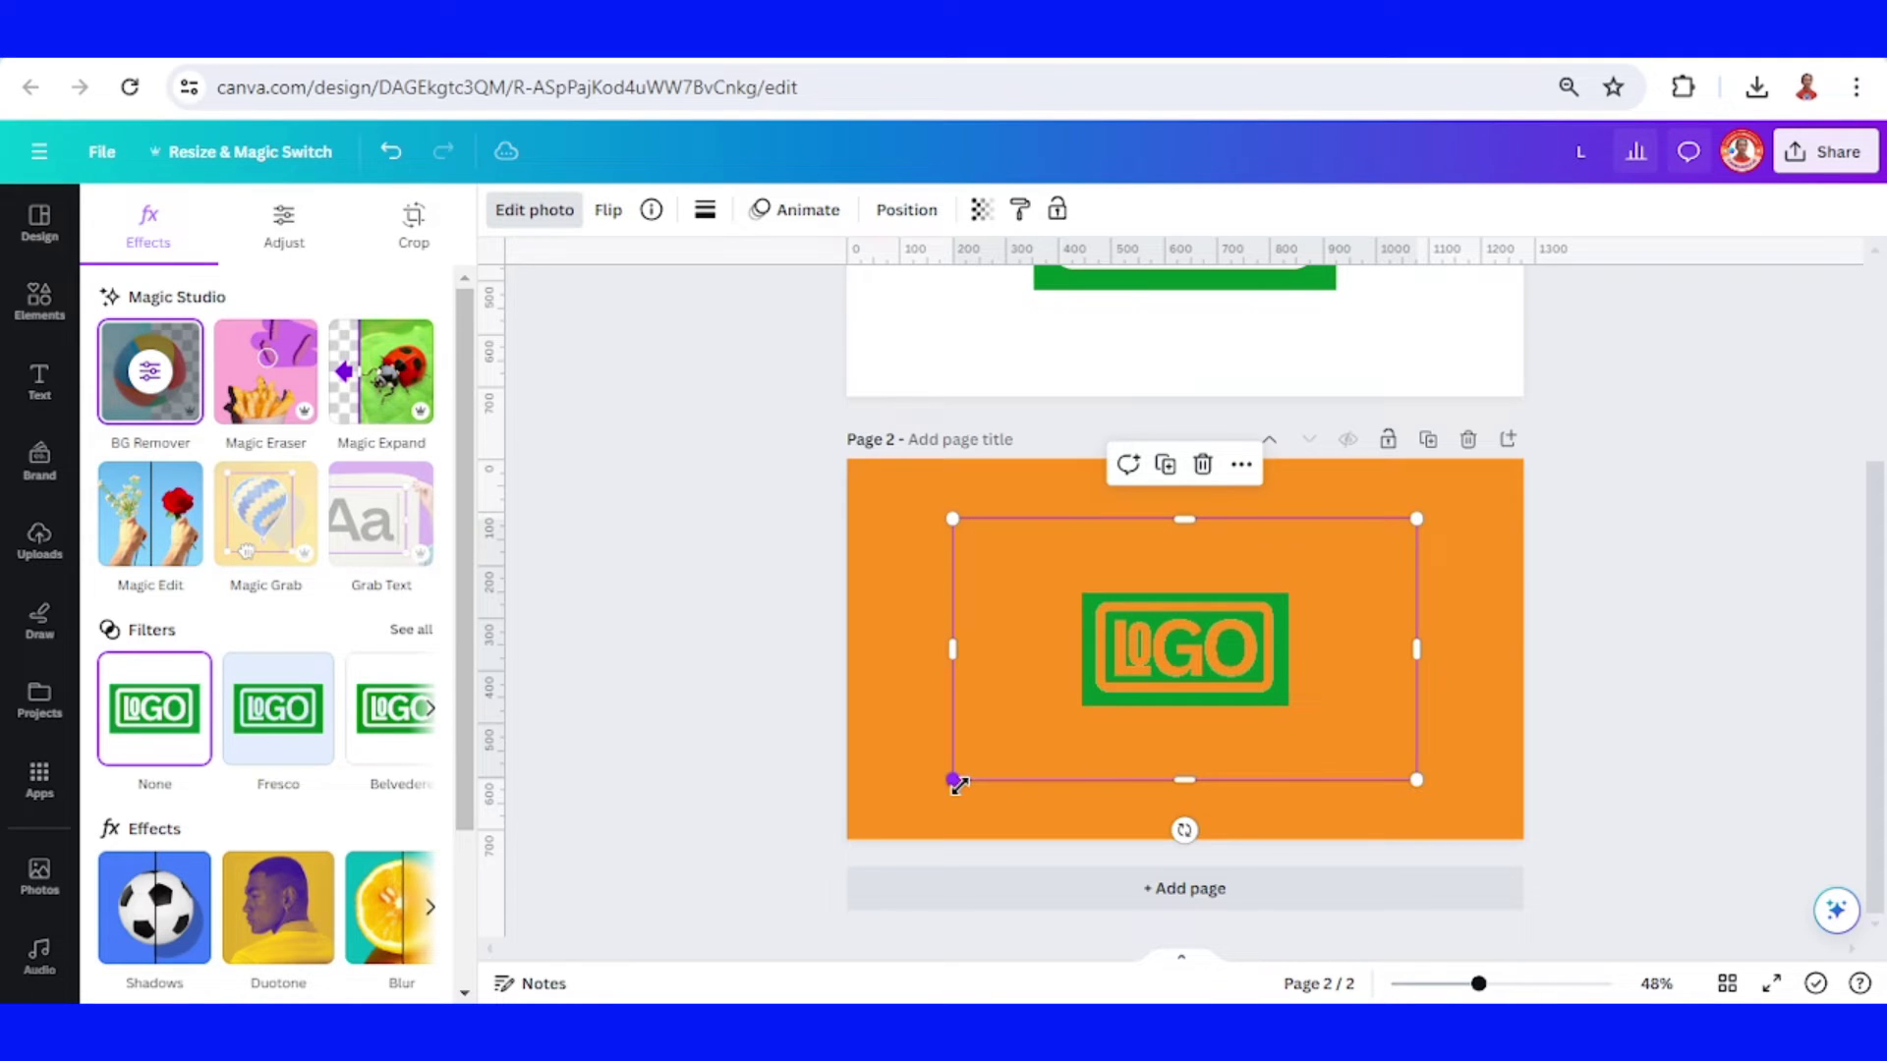
pyautogui.moveTo(954, 782); pyautogui.dragTo(847, 839)
pyautogui.moveTo(1420, 516); pyautogui.dragTo(1522, 459)
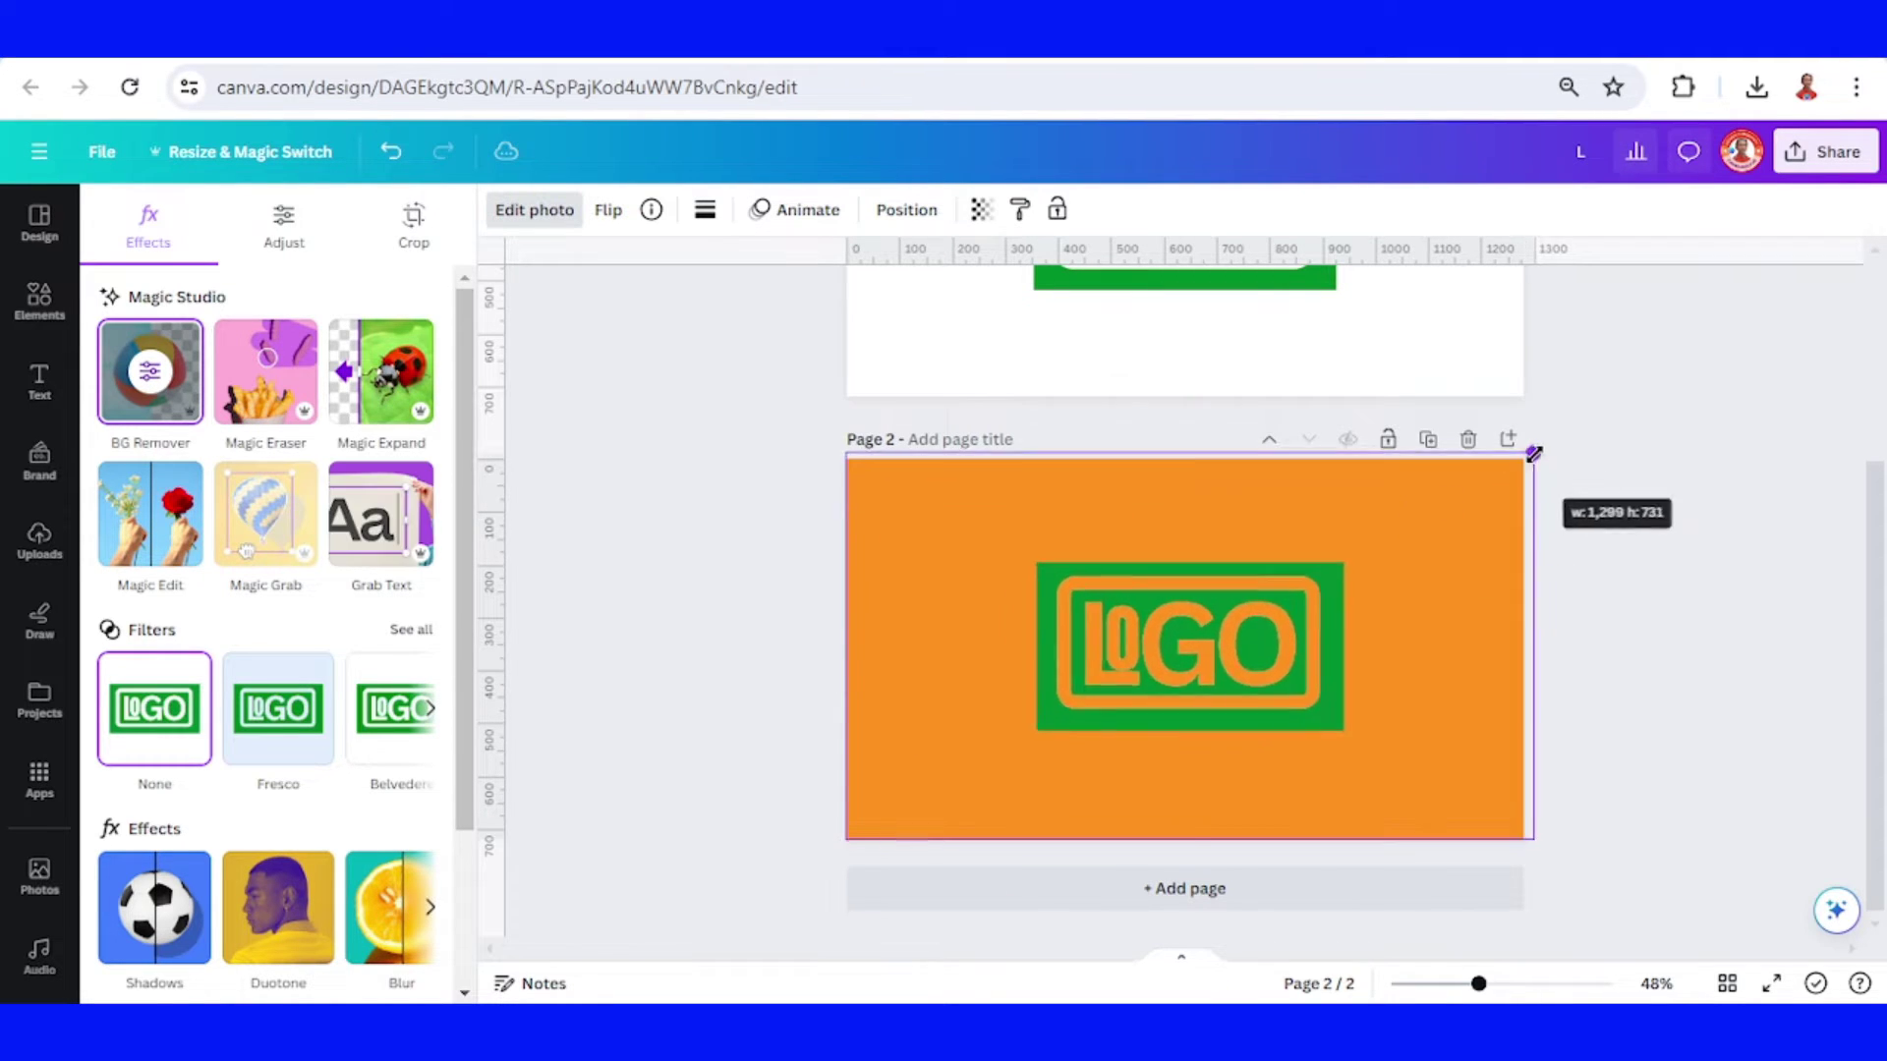
pyautogui.moveTo(1184, 459); pyautogui.dragTo(1183, 528)
pyautogui.click(40, 302)
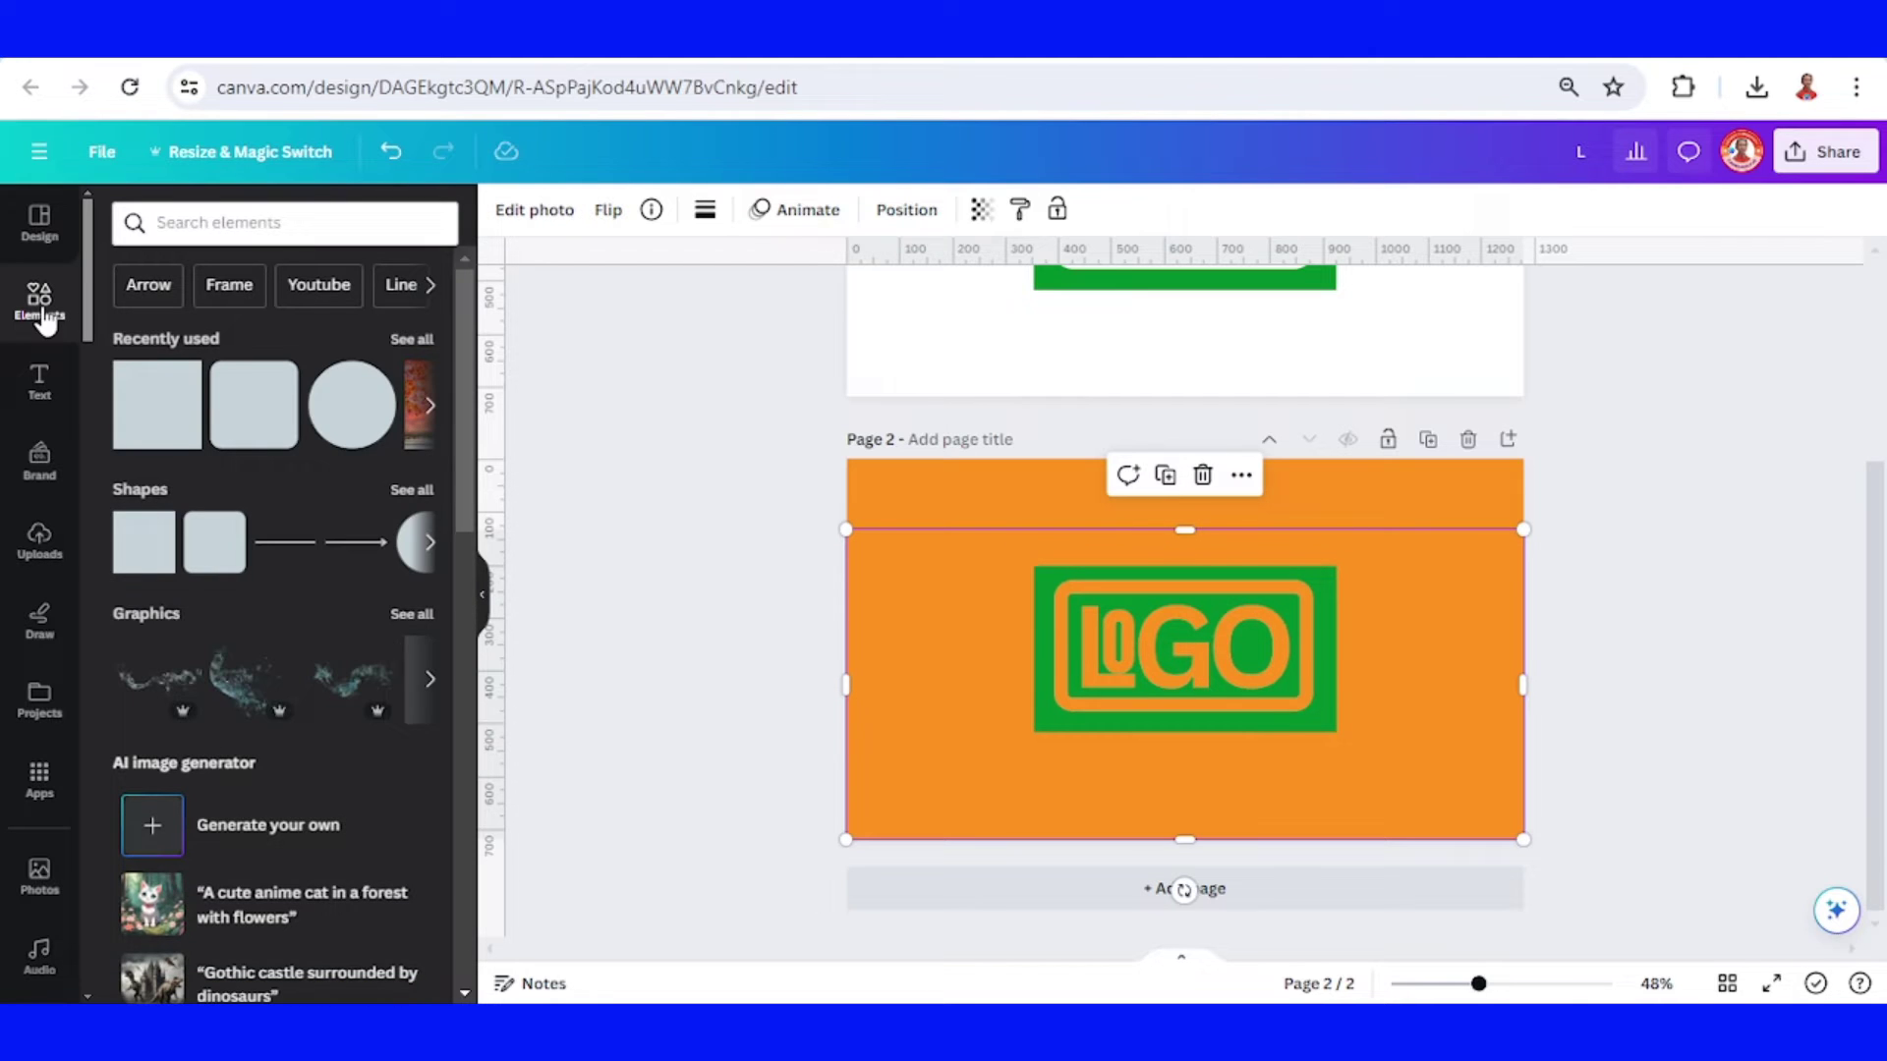
# Search Elements for 'GOLD' and add a gold photo to page 2
pyautogui.click(174, 212)
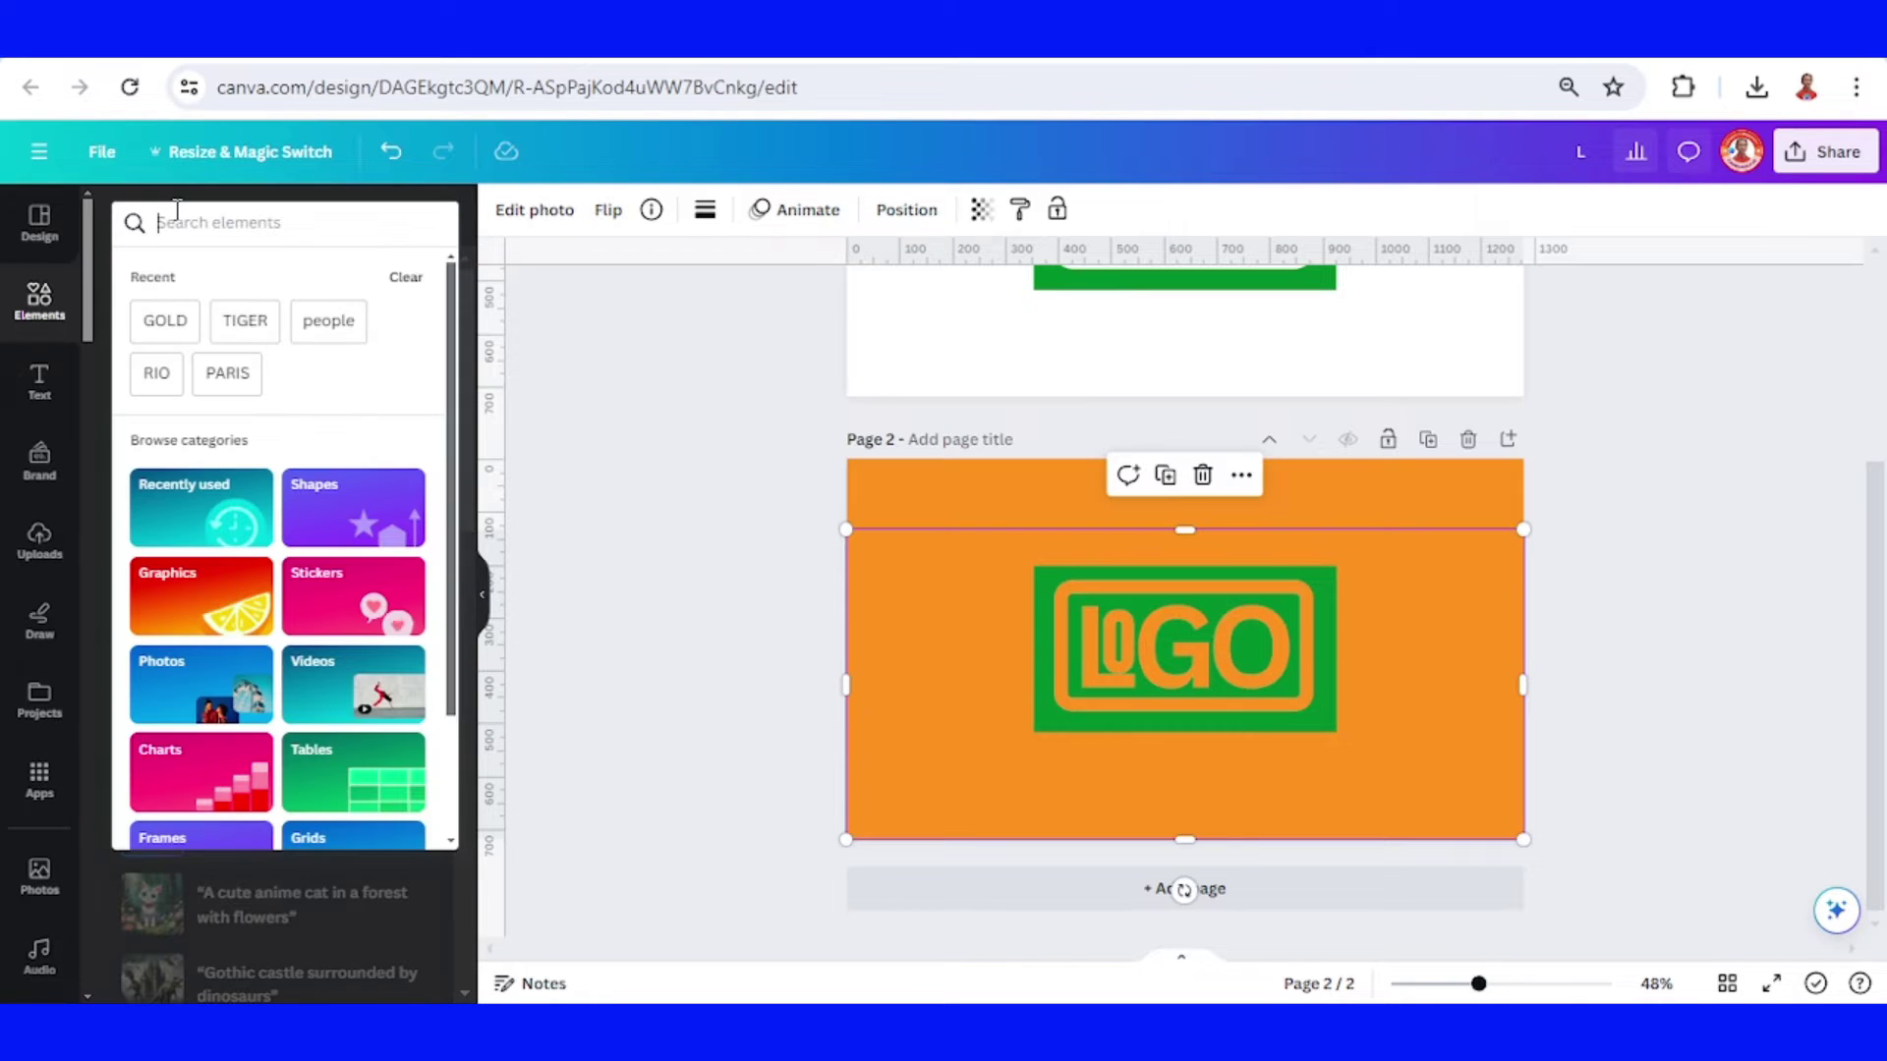
pyautogui.click(174, 324)
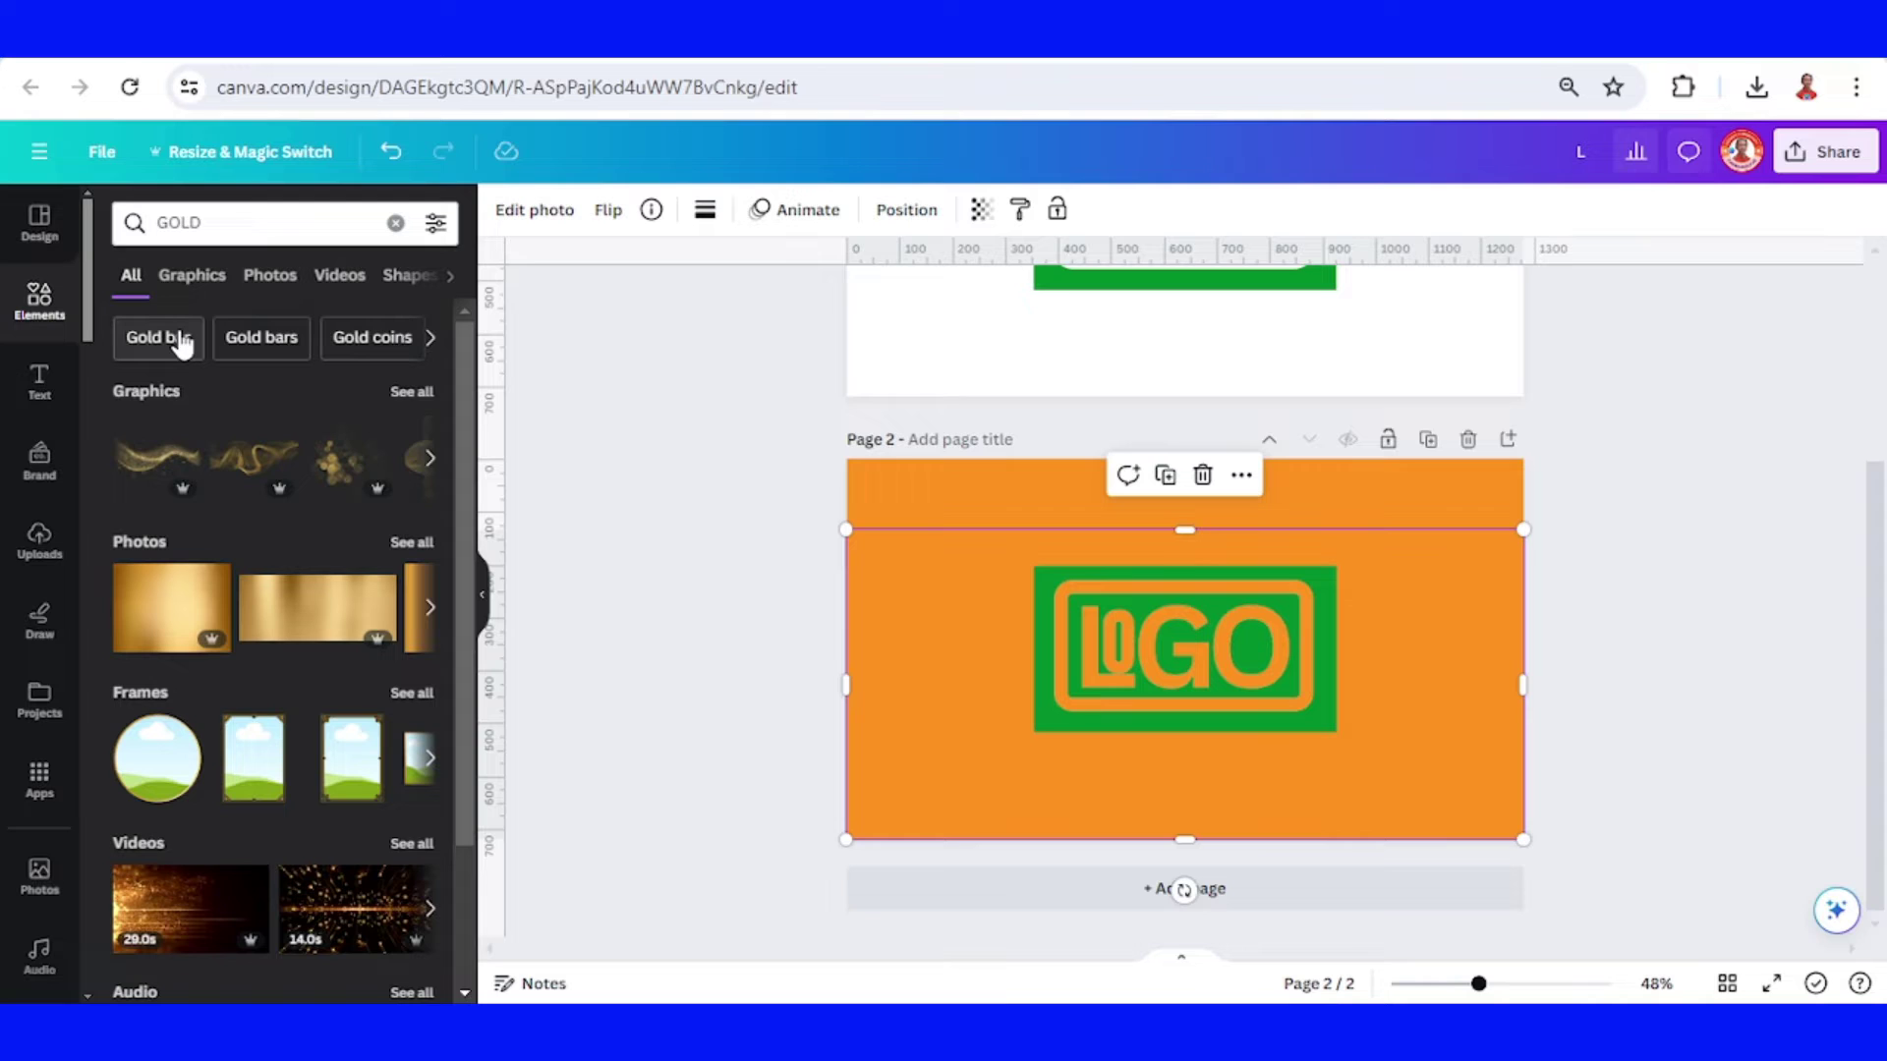
pyautogui.click(407, 546)
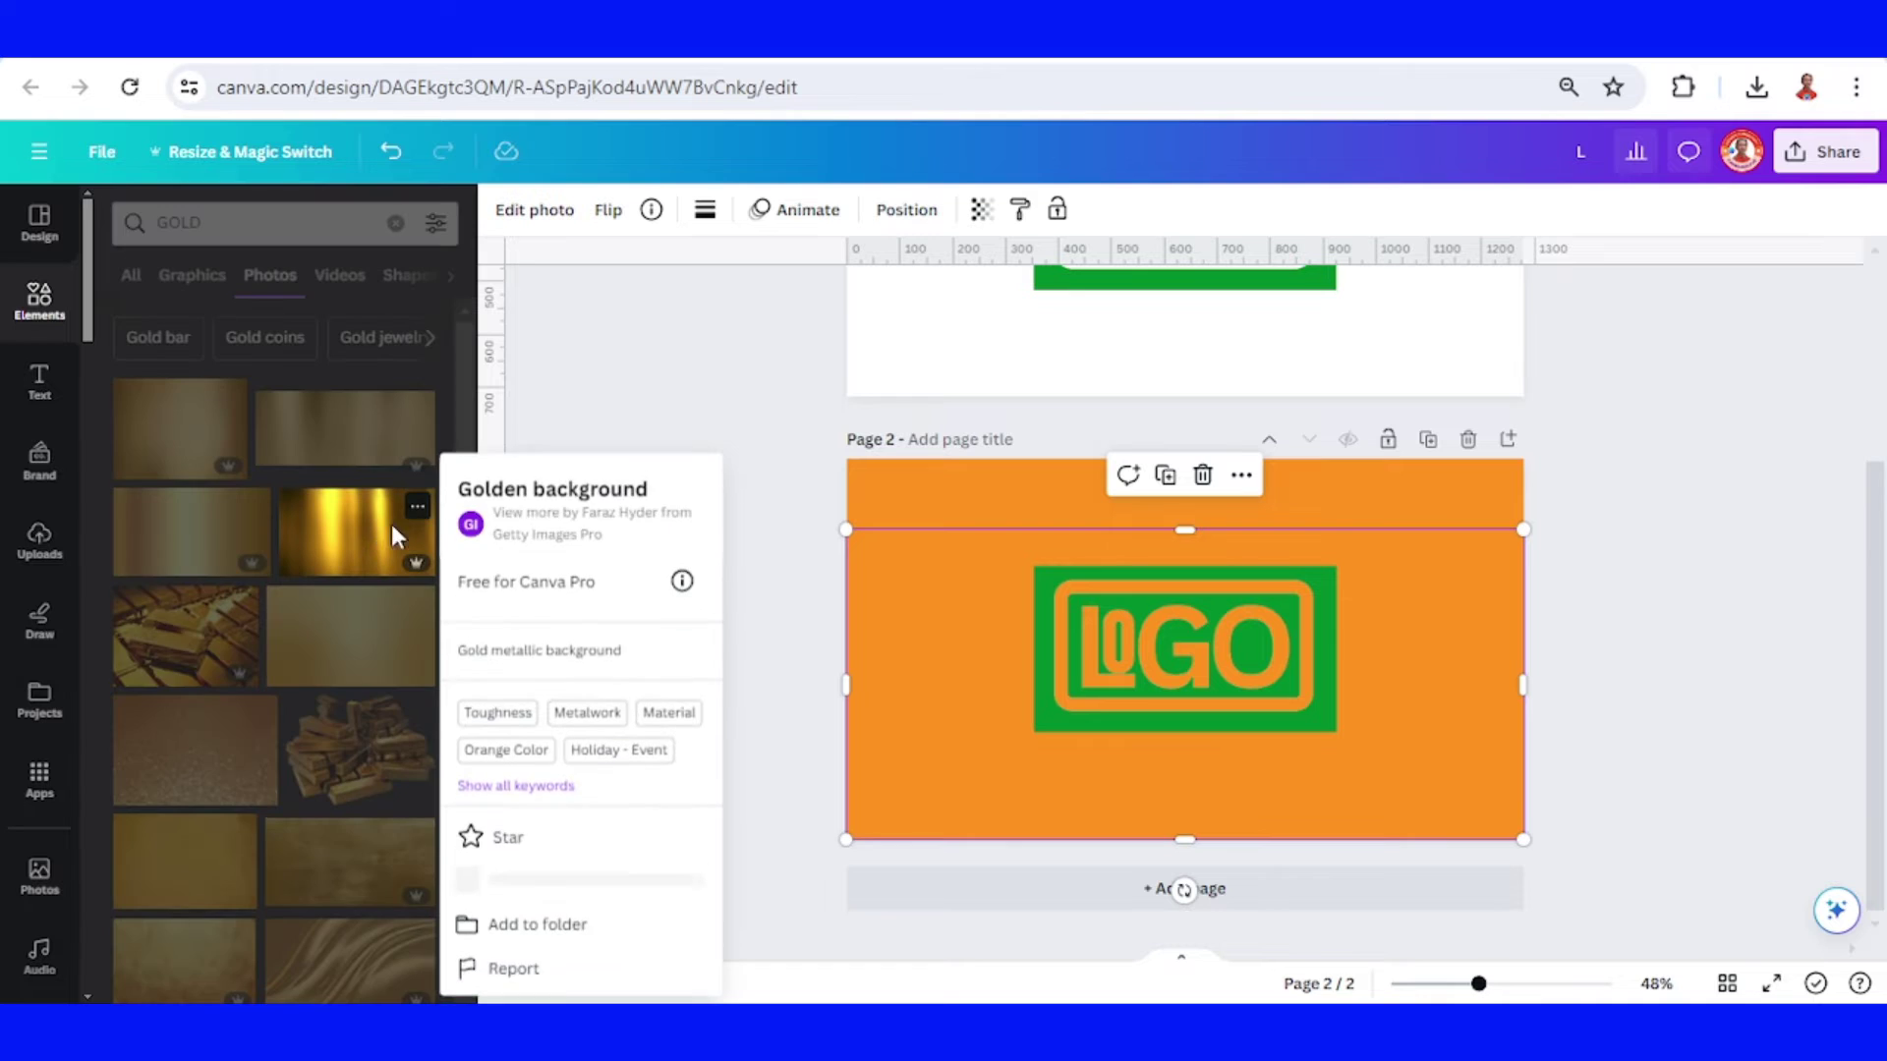
pyautogui.click(387, 540)
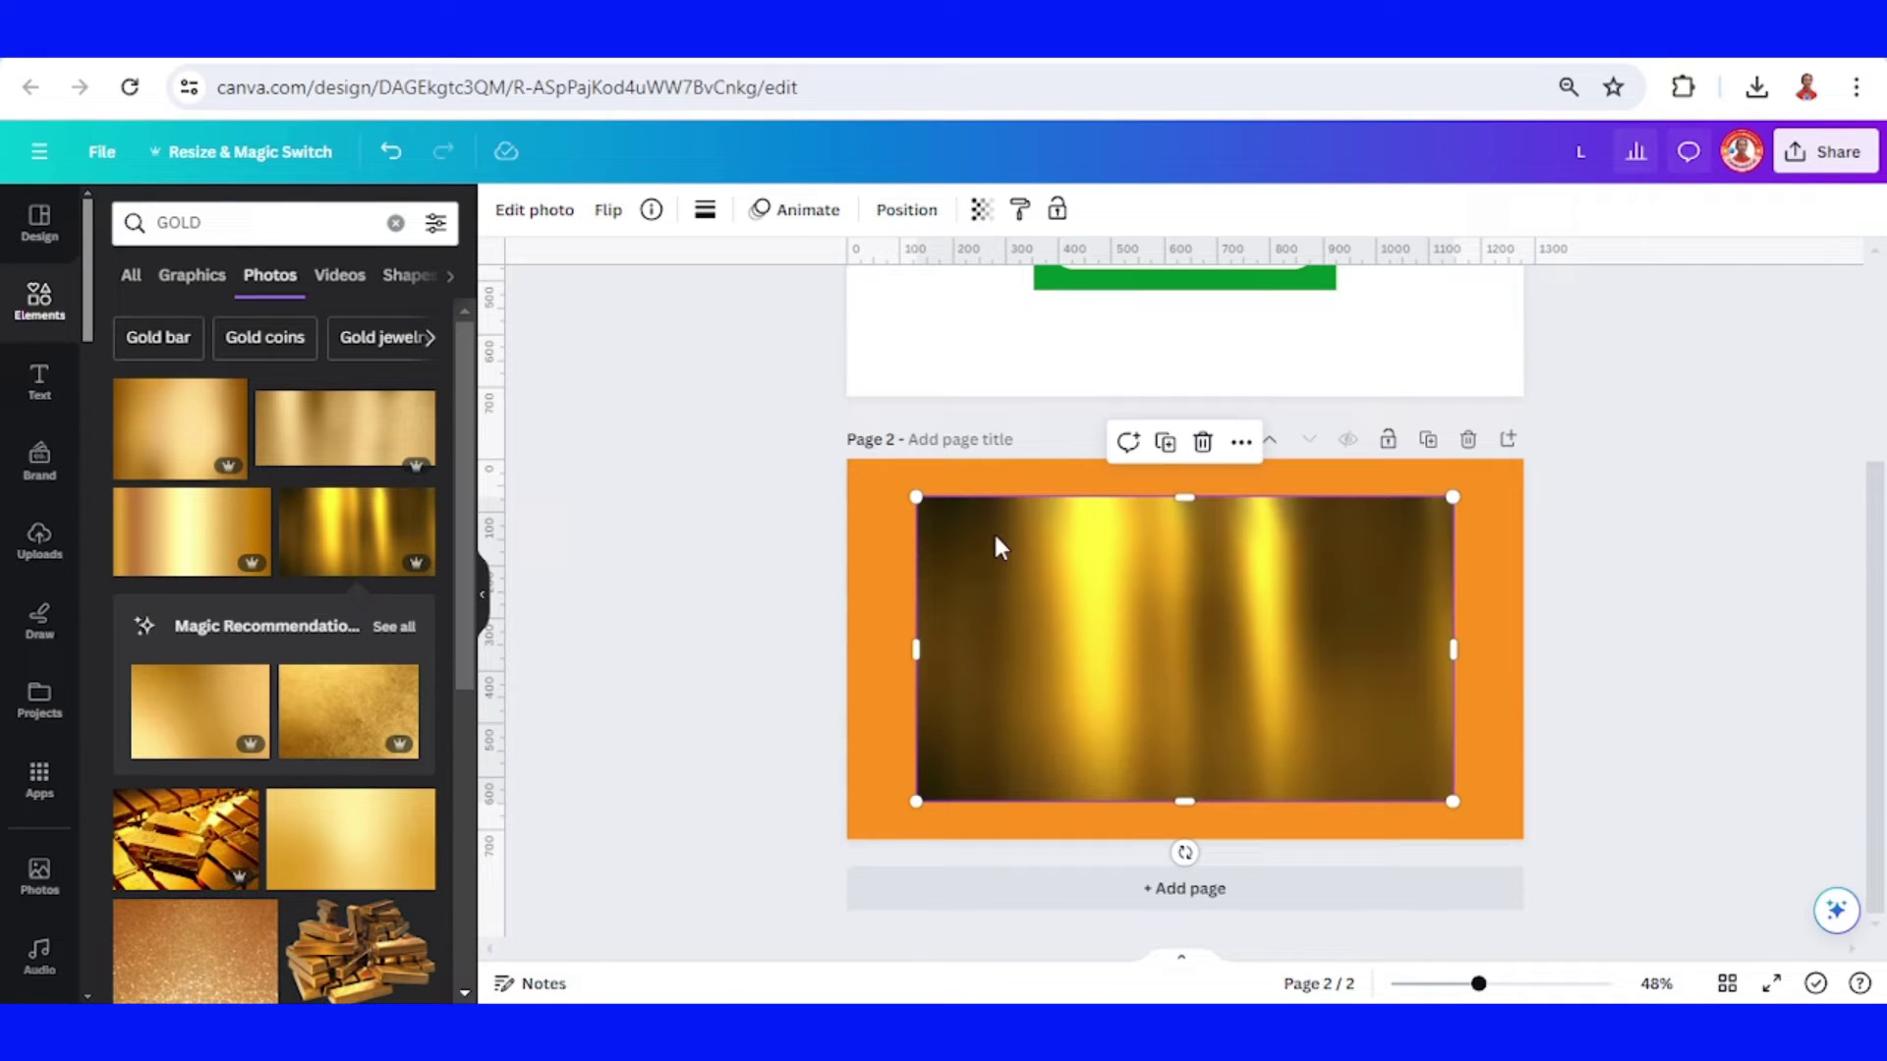
# Resize the gold photo over the green LOGO shape and send it behind
pyautogui.moveTo(917, 503); pyautogui.dragTo(1107, 603)
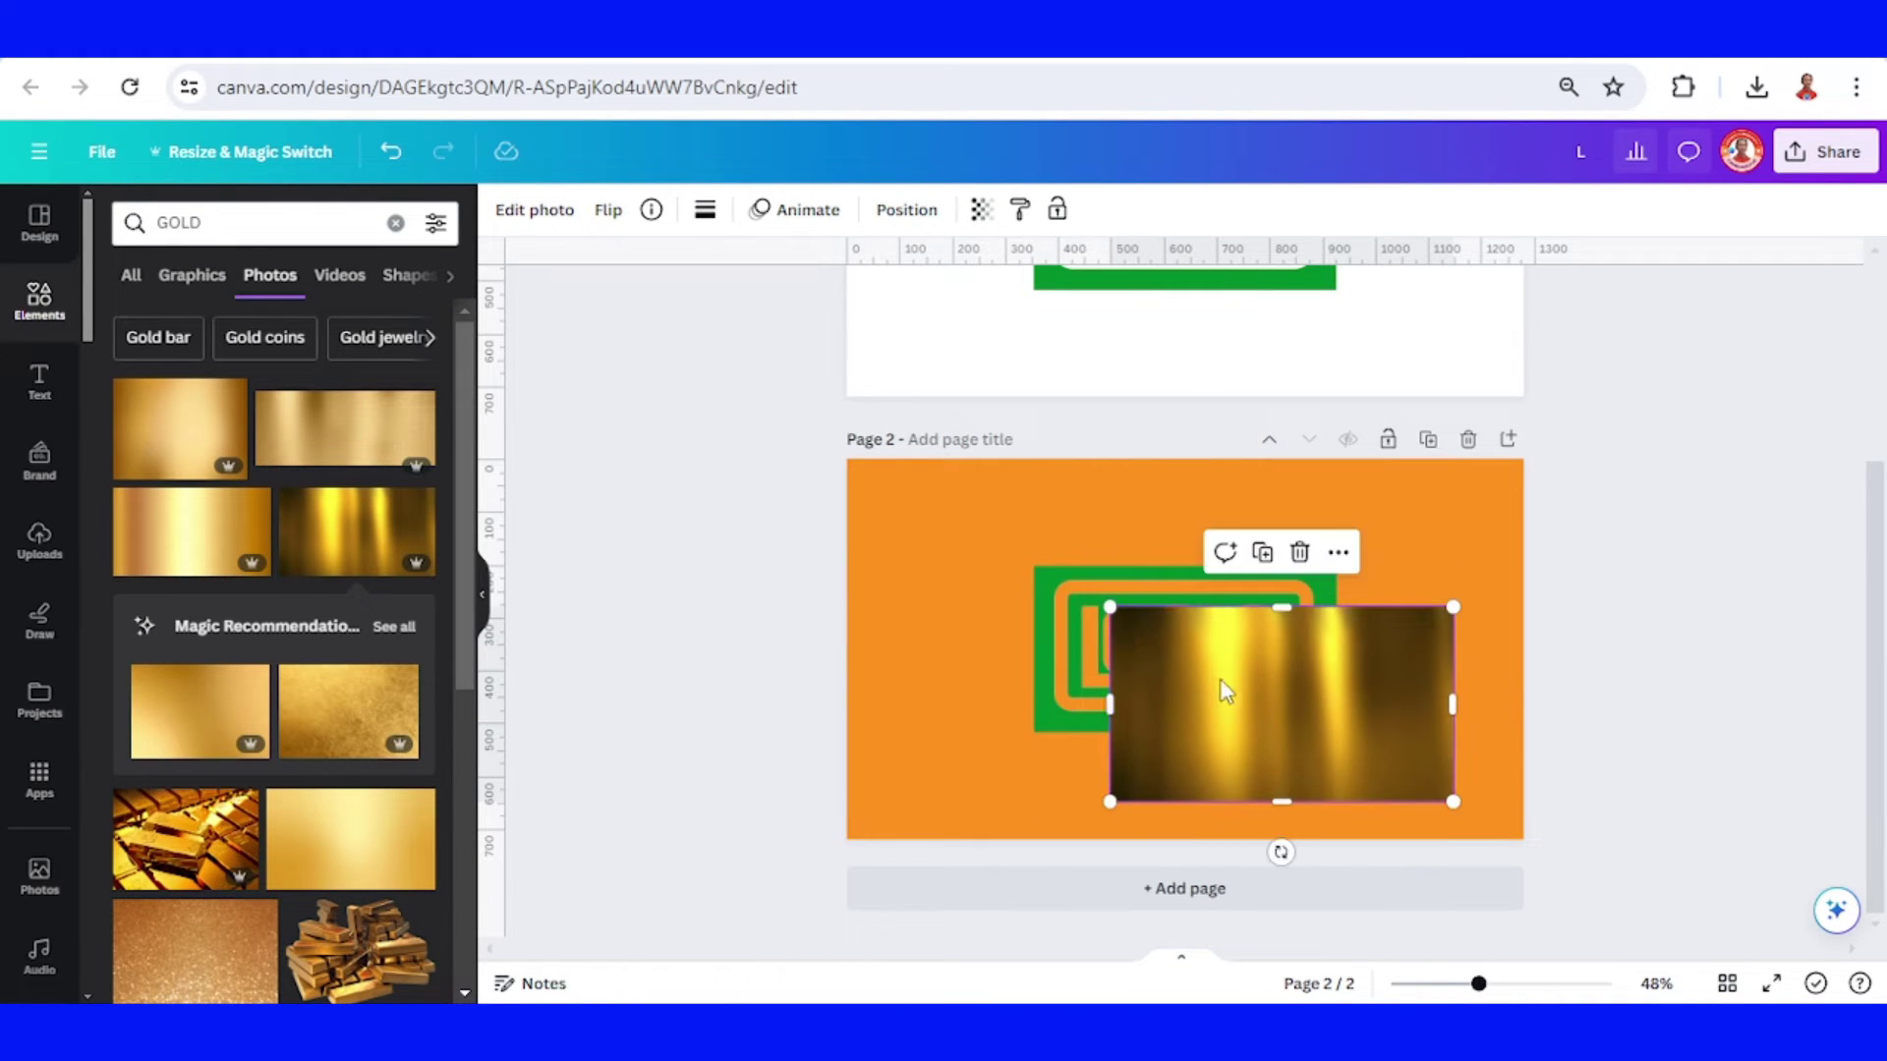
pyautogui.moveTo(1218, 678); pyautogui.dragTo(1158, 651)
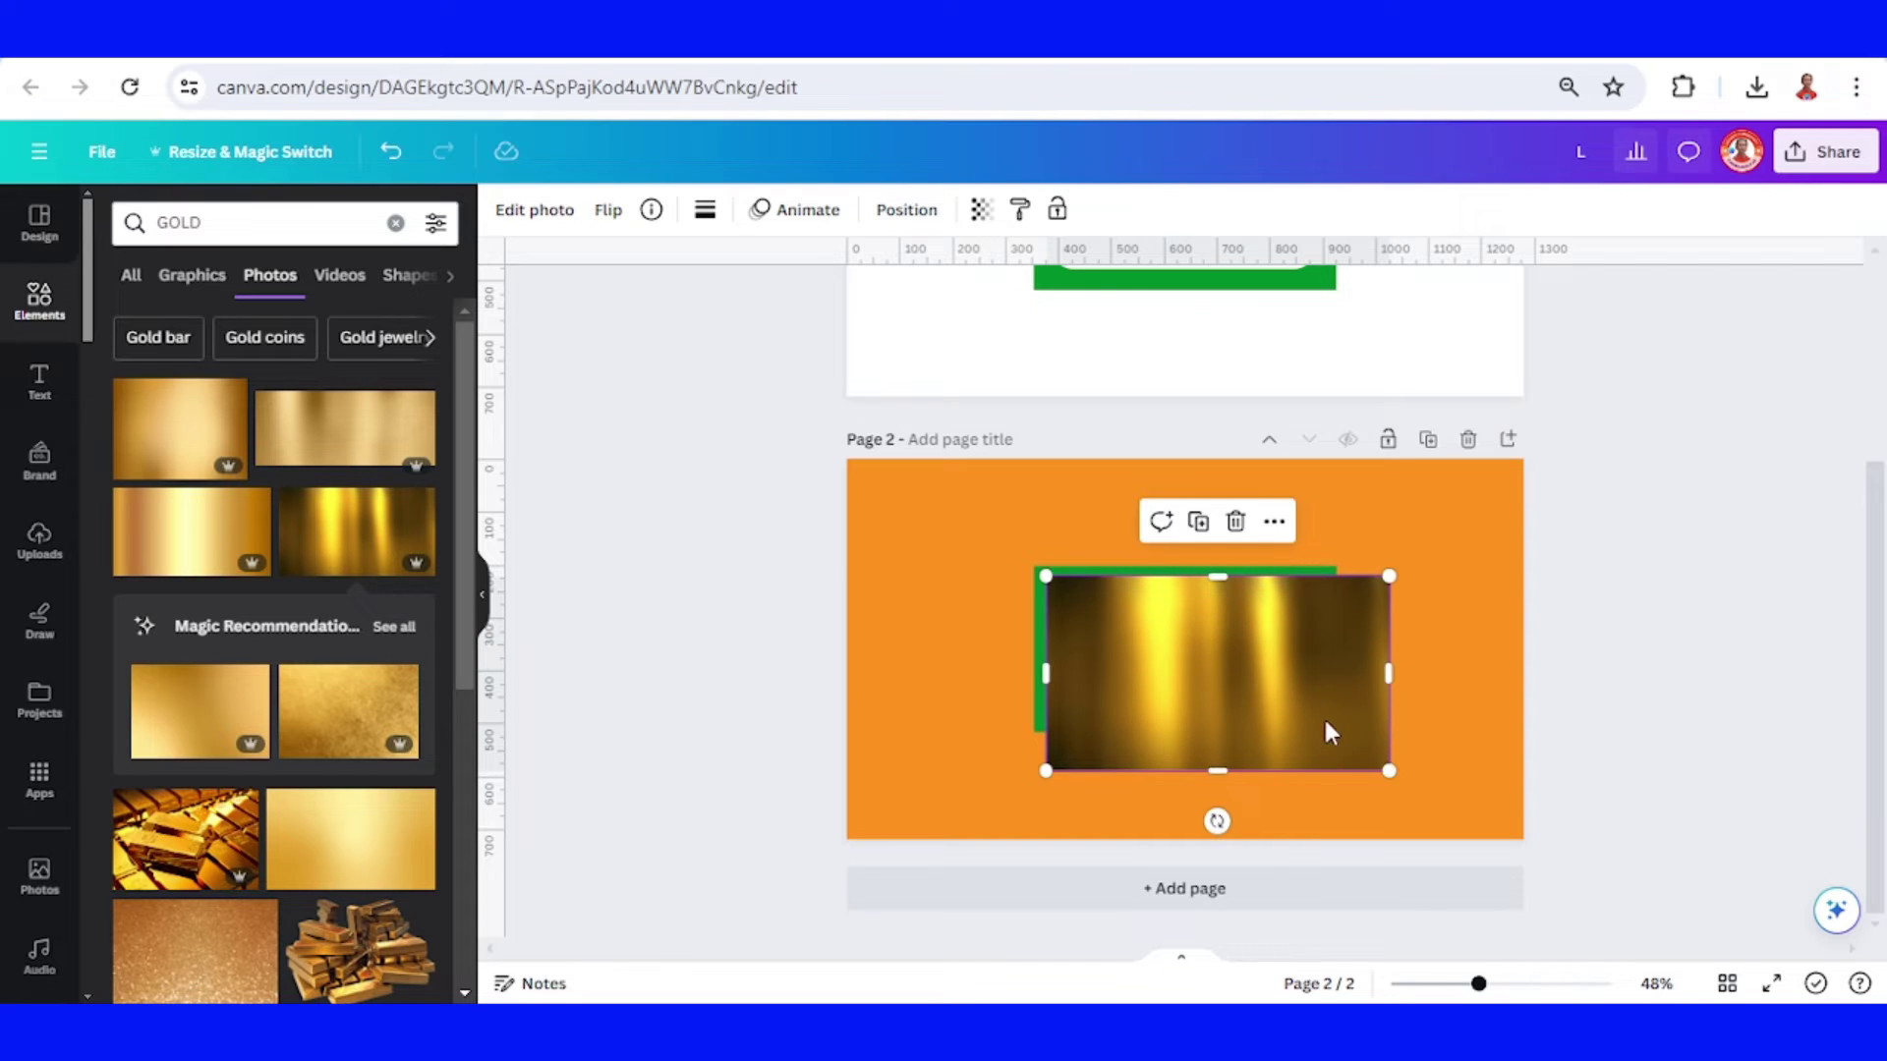
pyautogui.moveTo(1390, 769); pyautogui.dragTo(1312, 726)
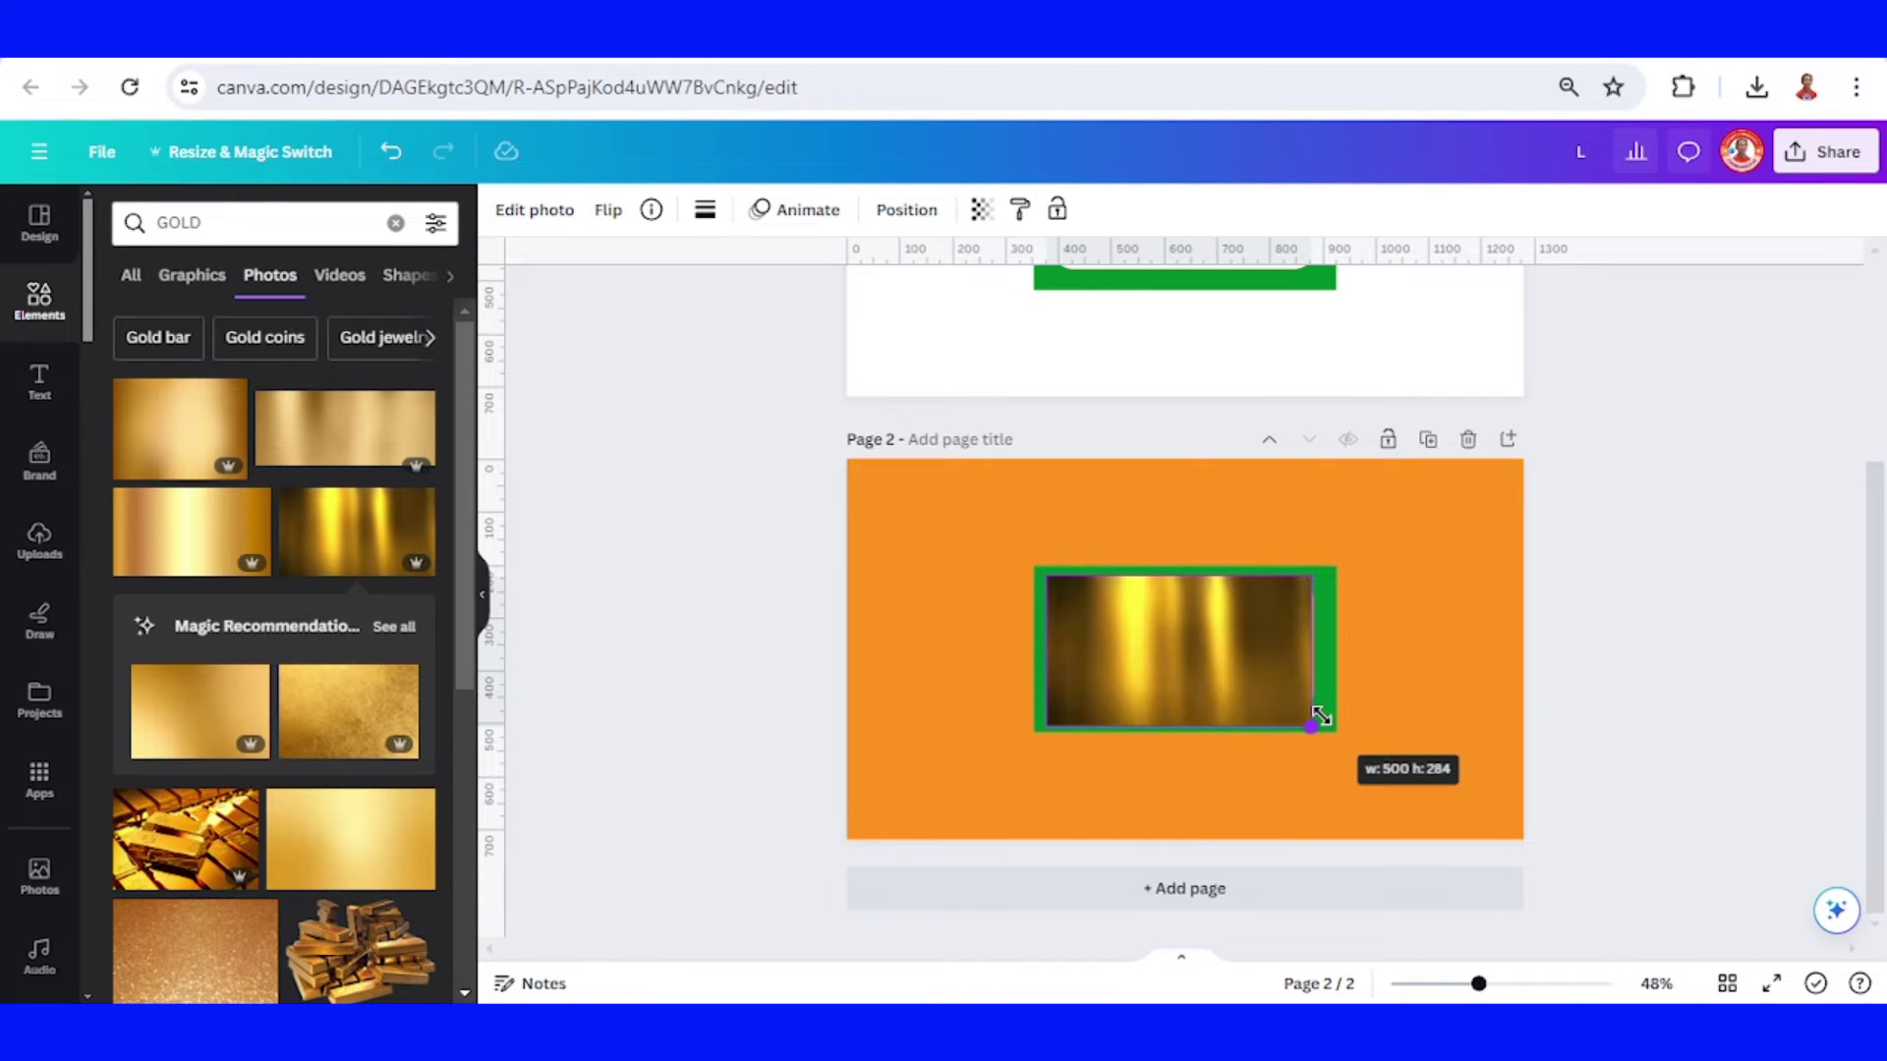
pyautogui.moveTo(1315, 657); pyautogui.dragTo(1335, 659)
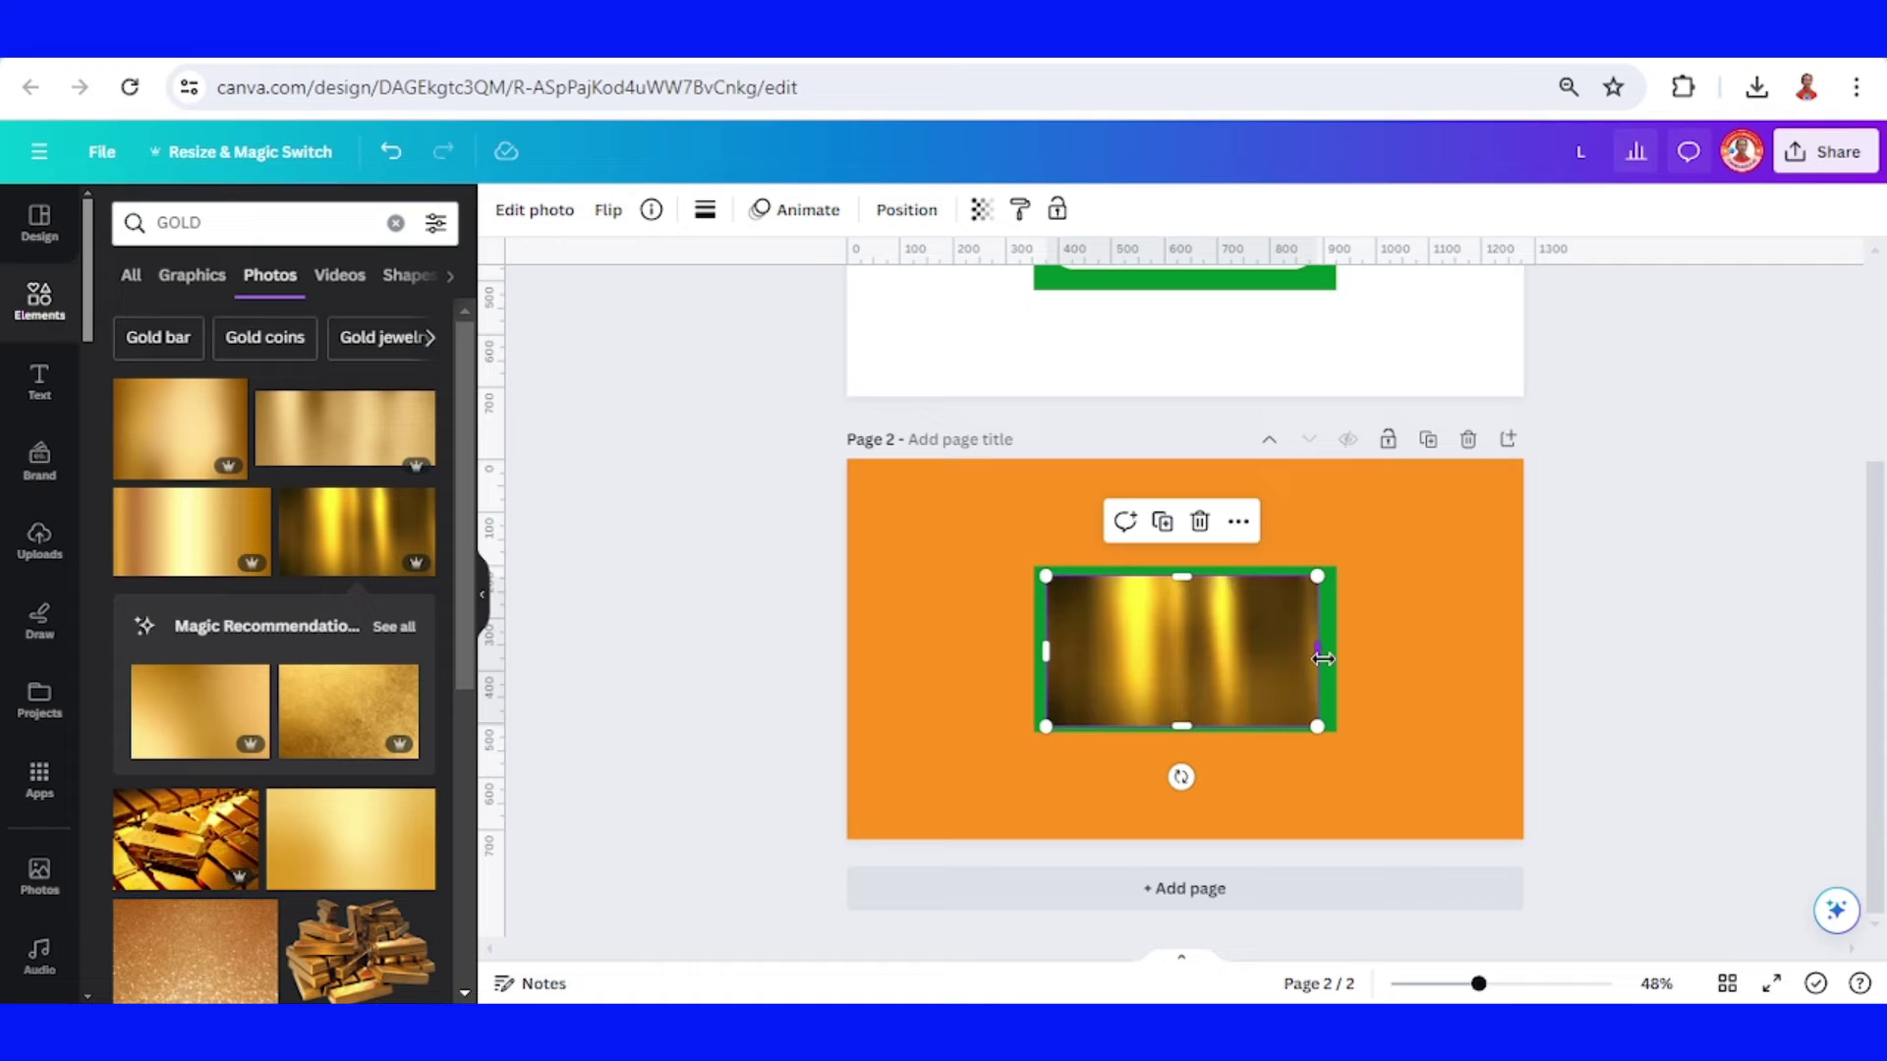
pyautogui.rightClick(1243, 648)
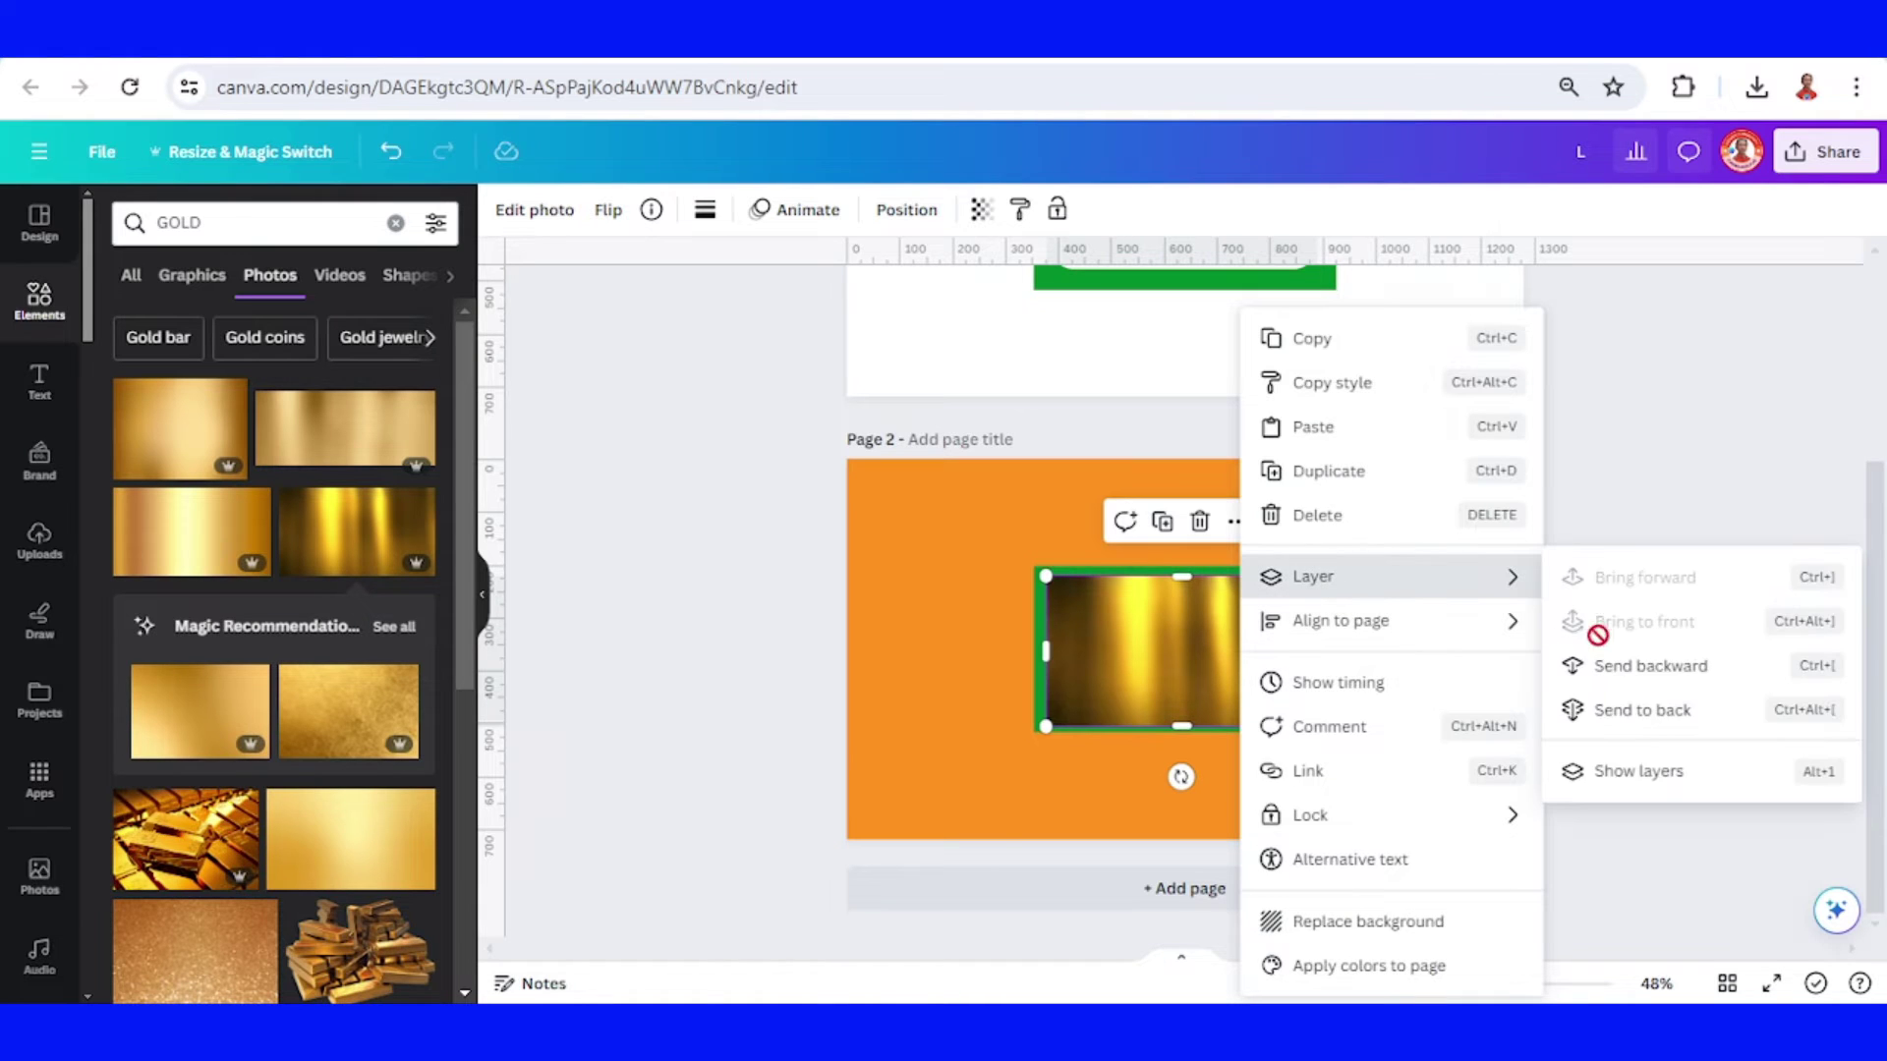
pyautogui.click(1666, 702)
pyautogui.hotkey('ctrl', 'z')
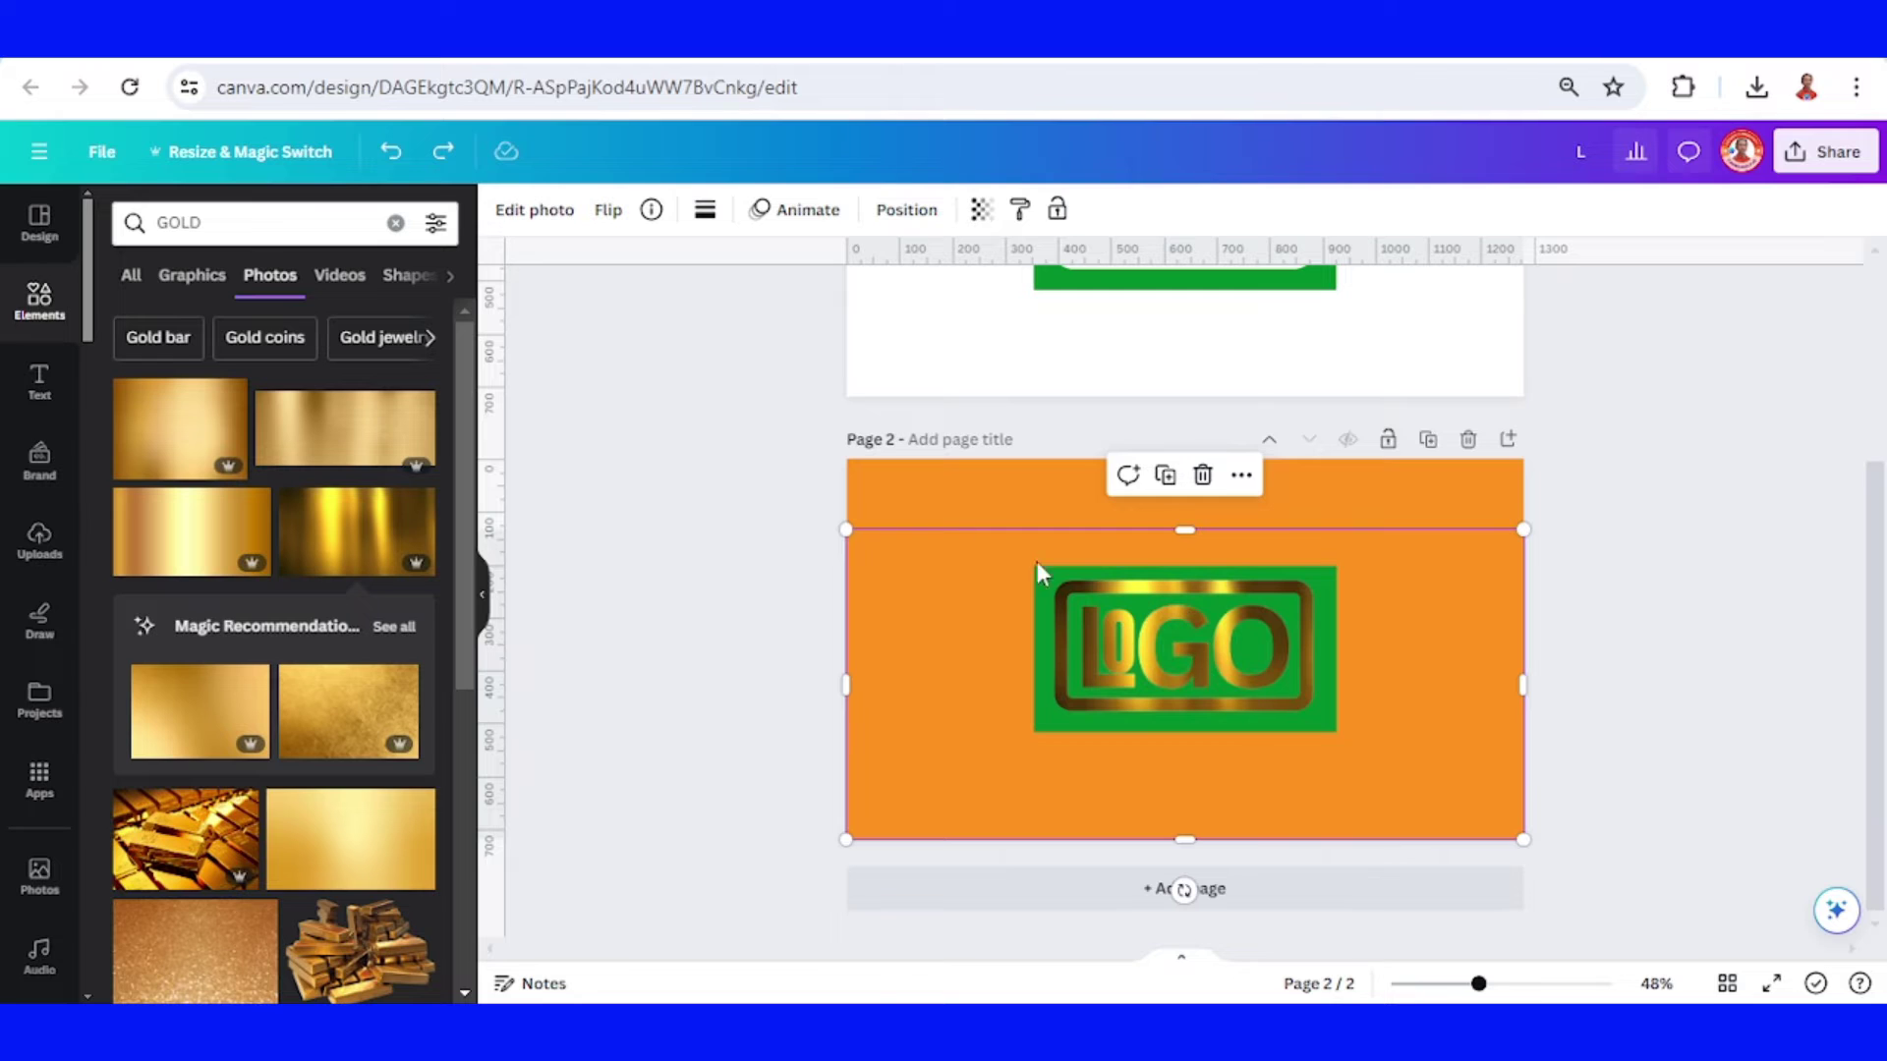
# Apply a Drop shadow to the gold LOGO
pyautogui.click(537, 215)
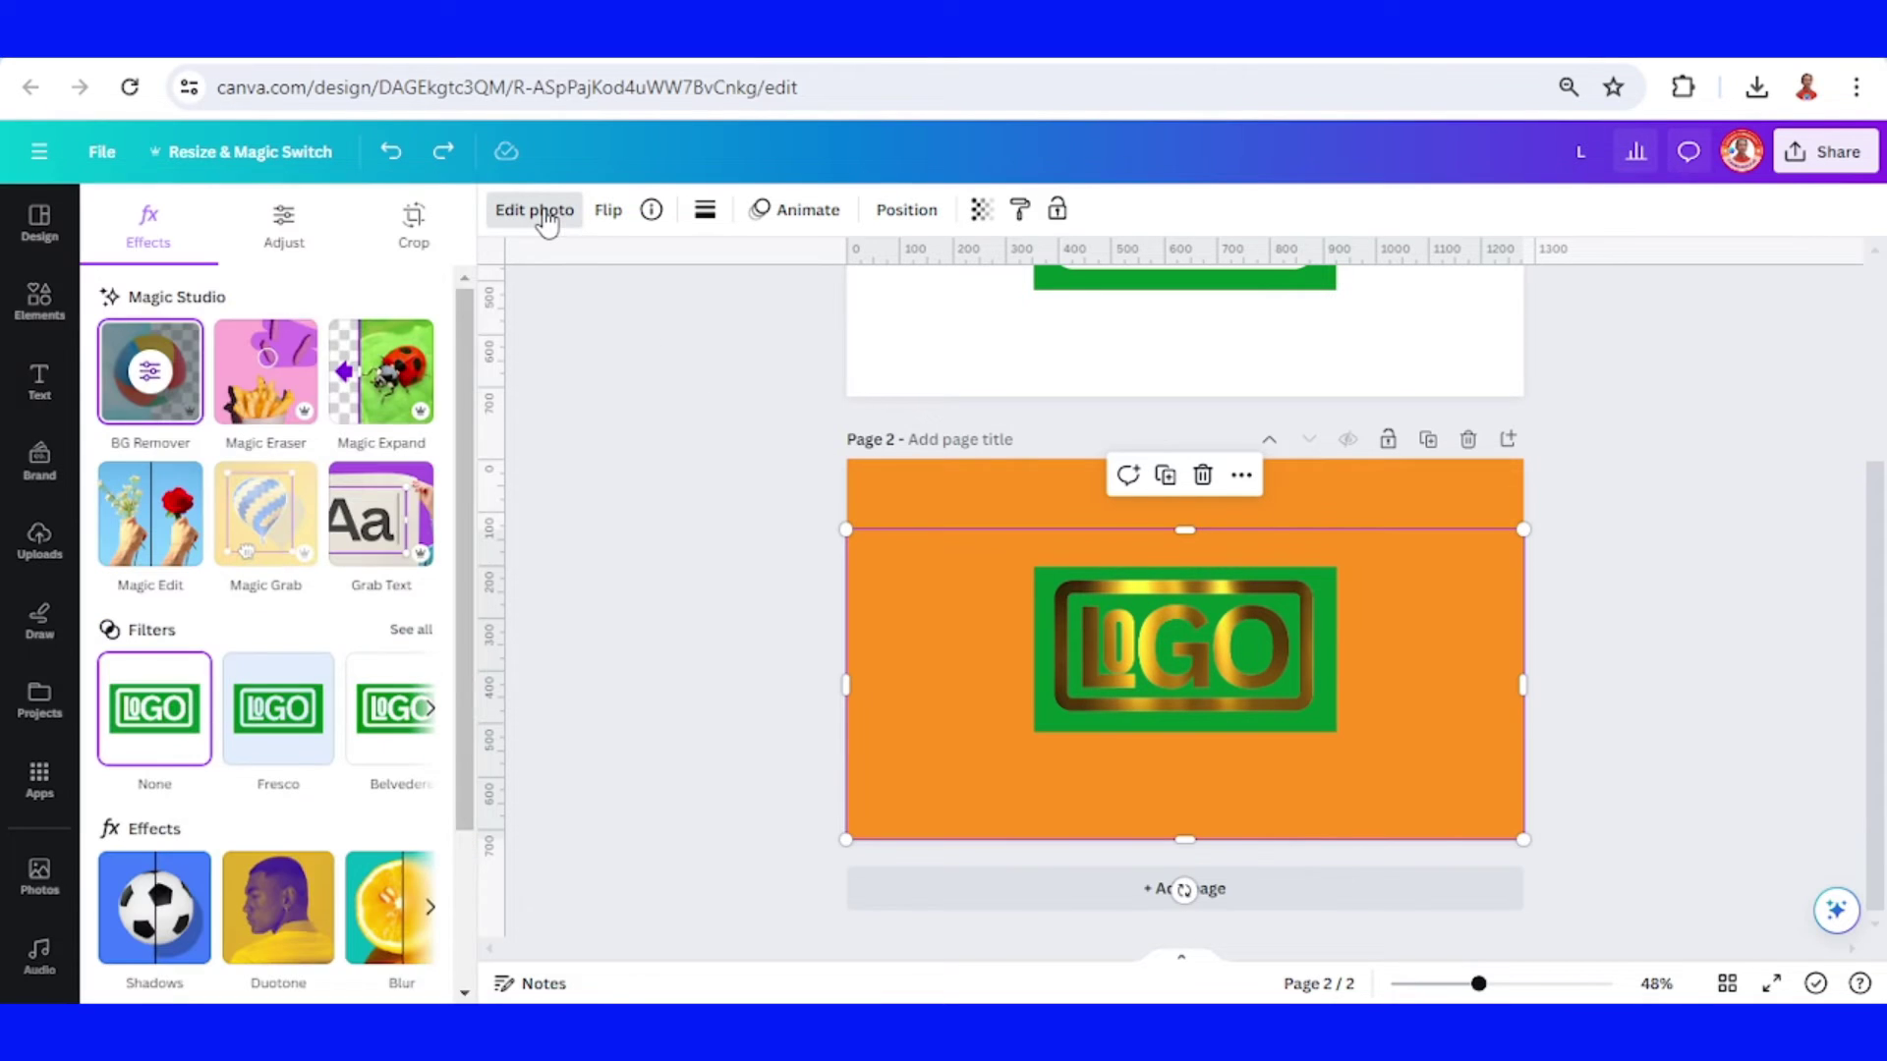
pyautogui.scroll(-2, 330, 624)
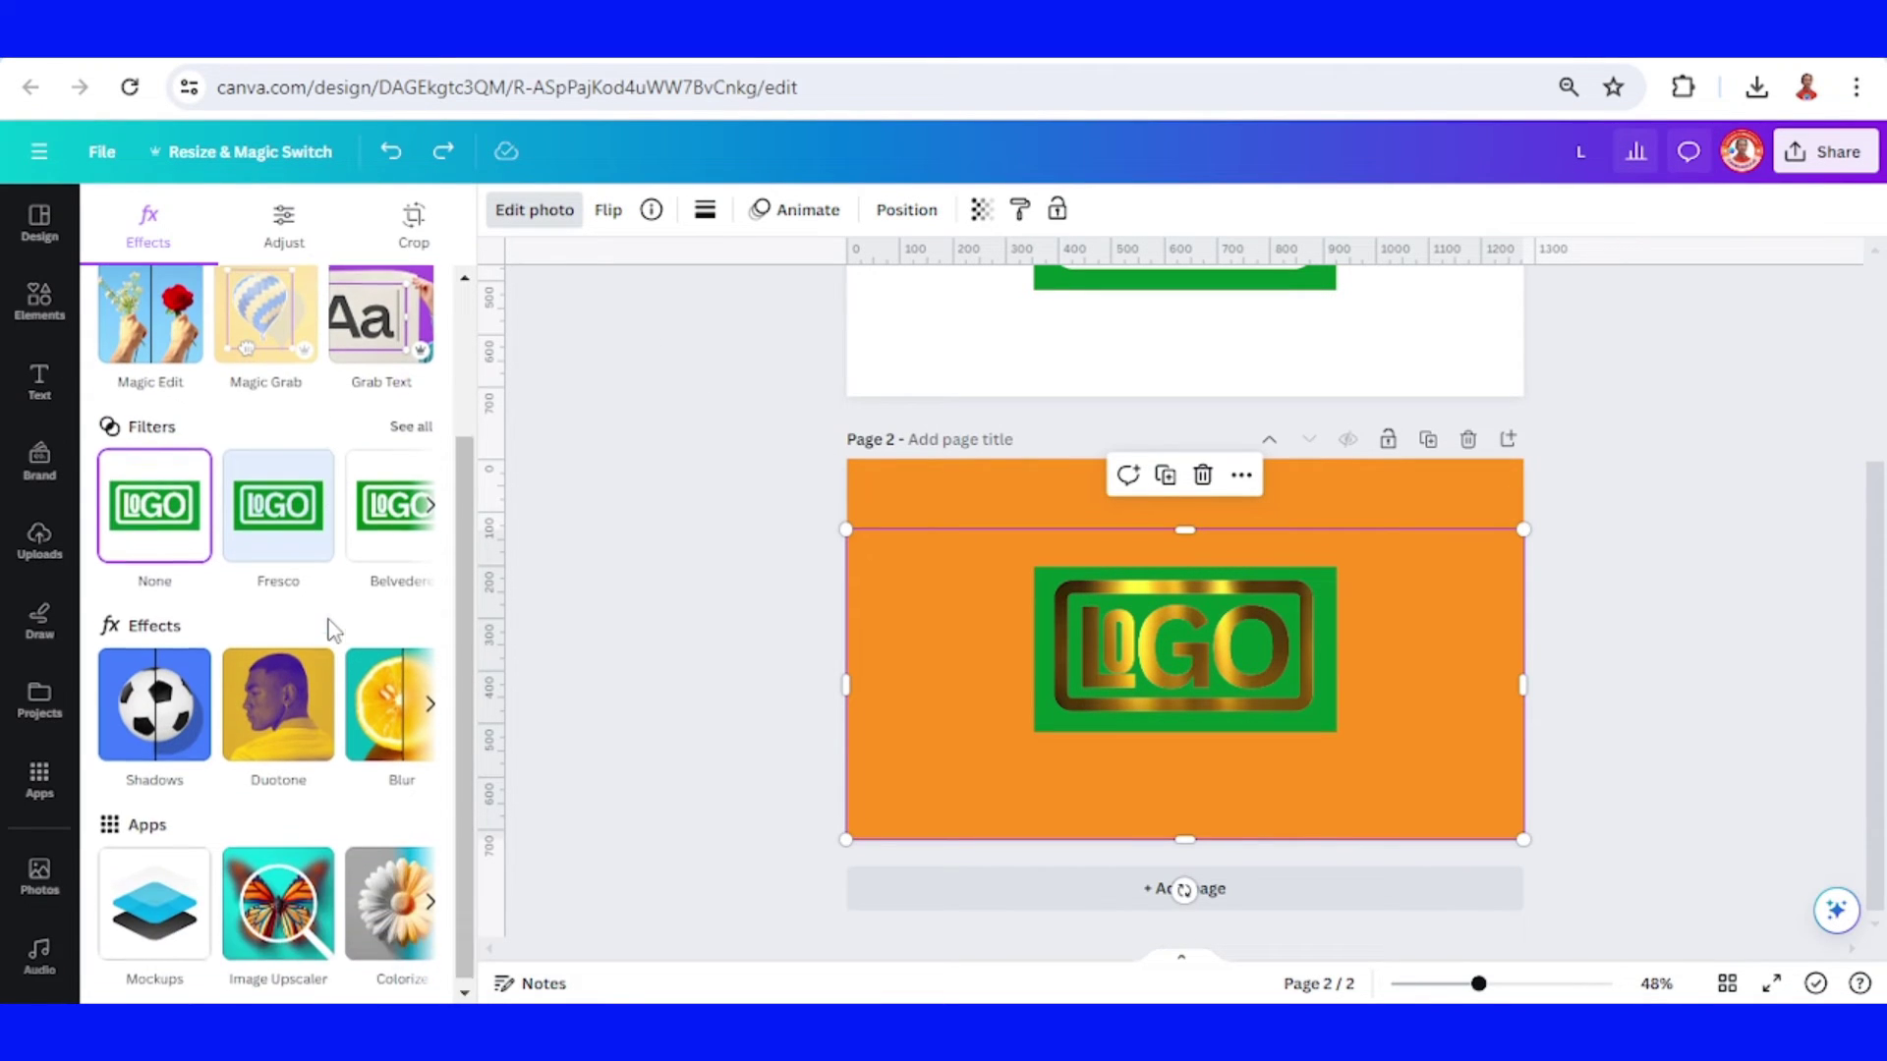
pyautogui.click(170, 711)
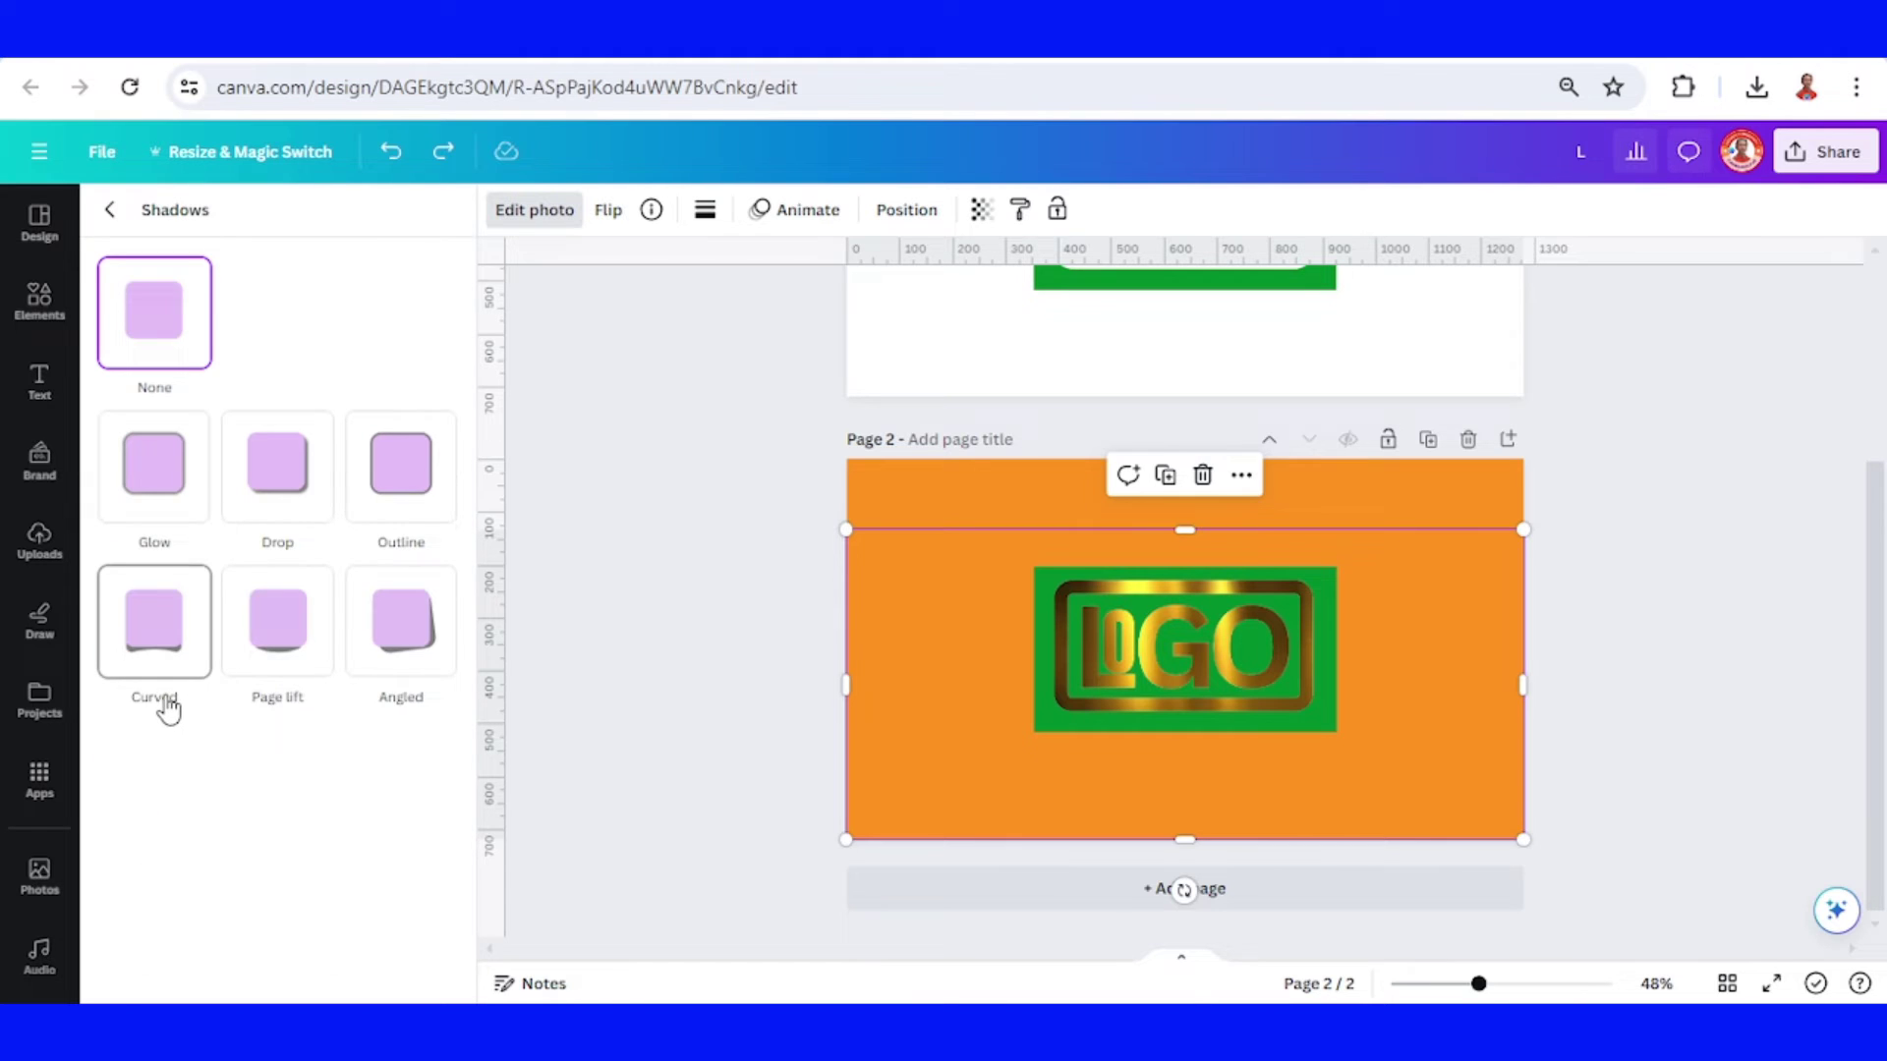
pyautogui.click(274, 469)
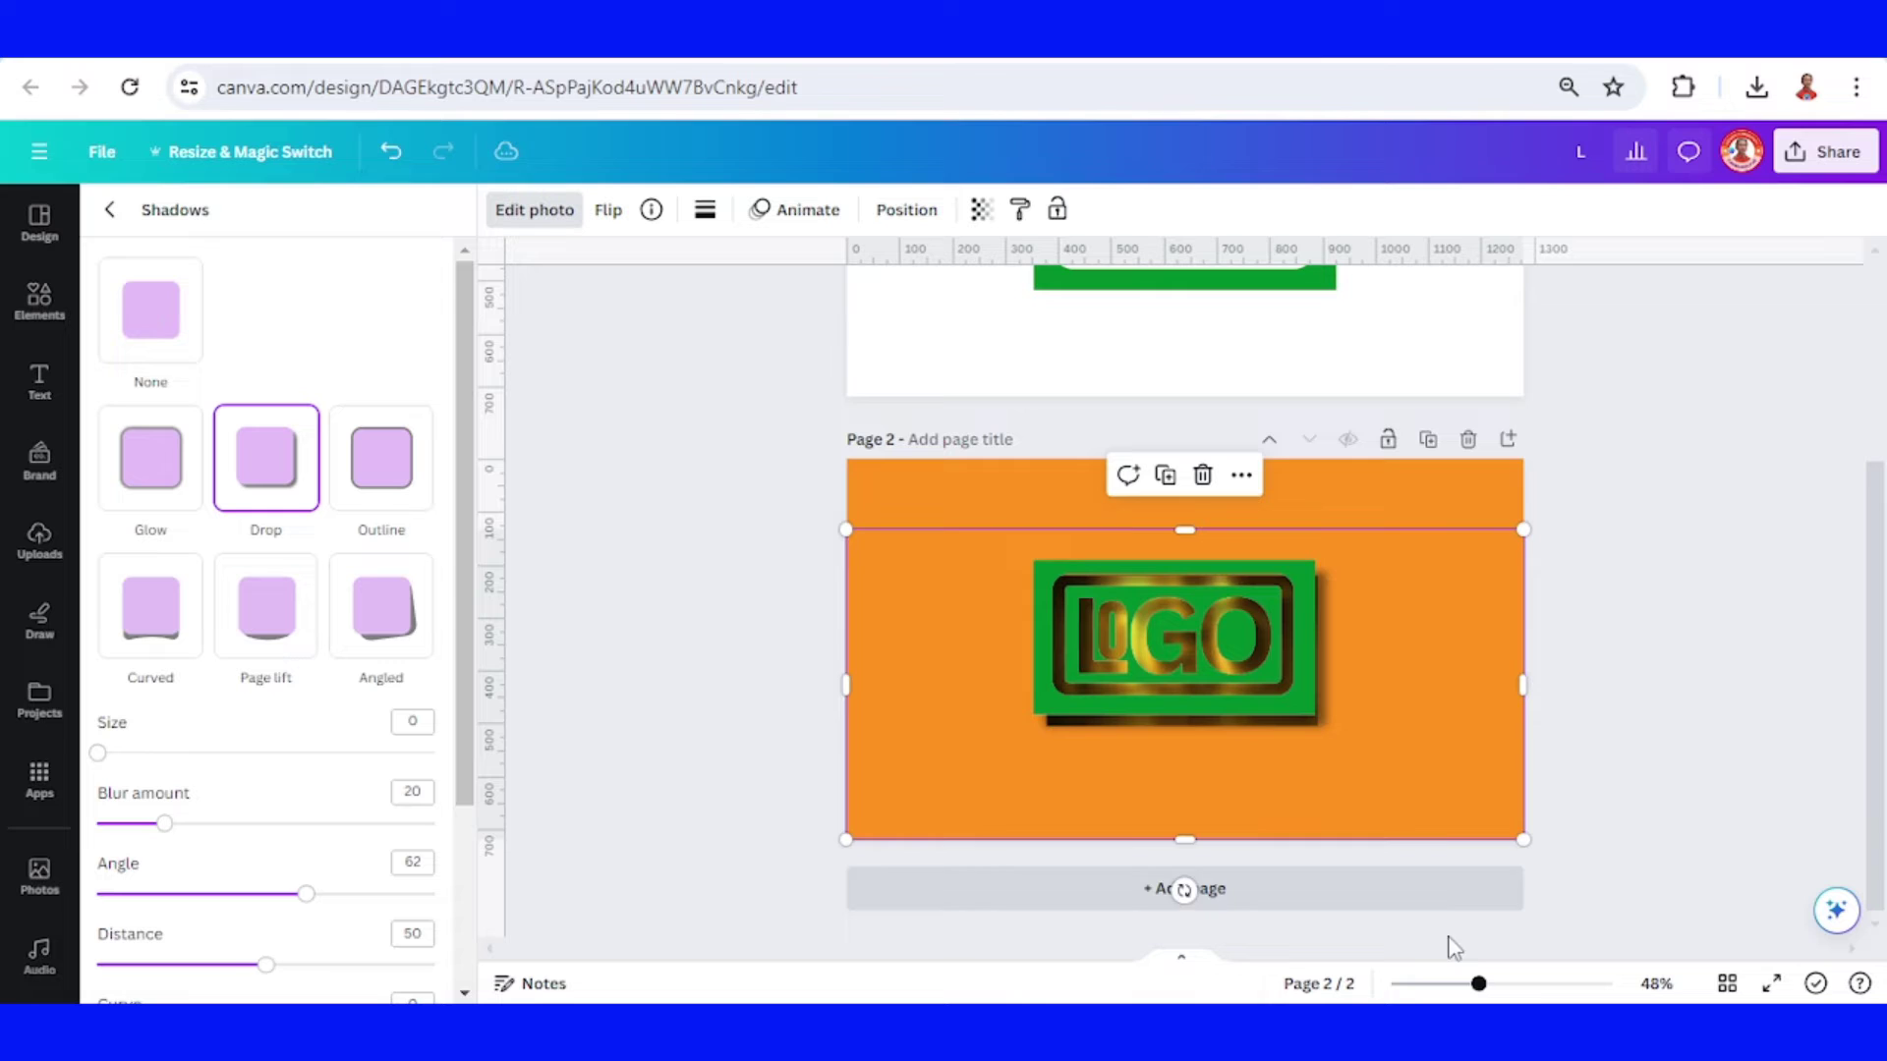
pyautogui.click(1538, 985)
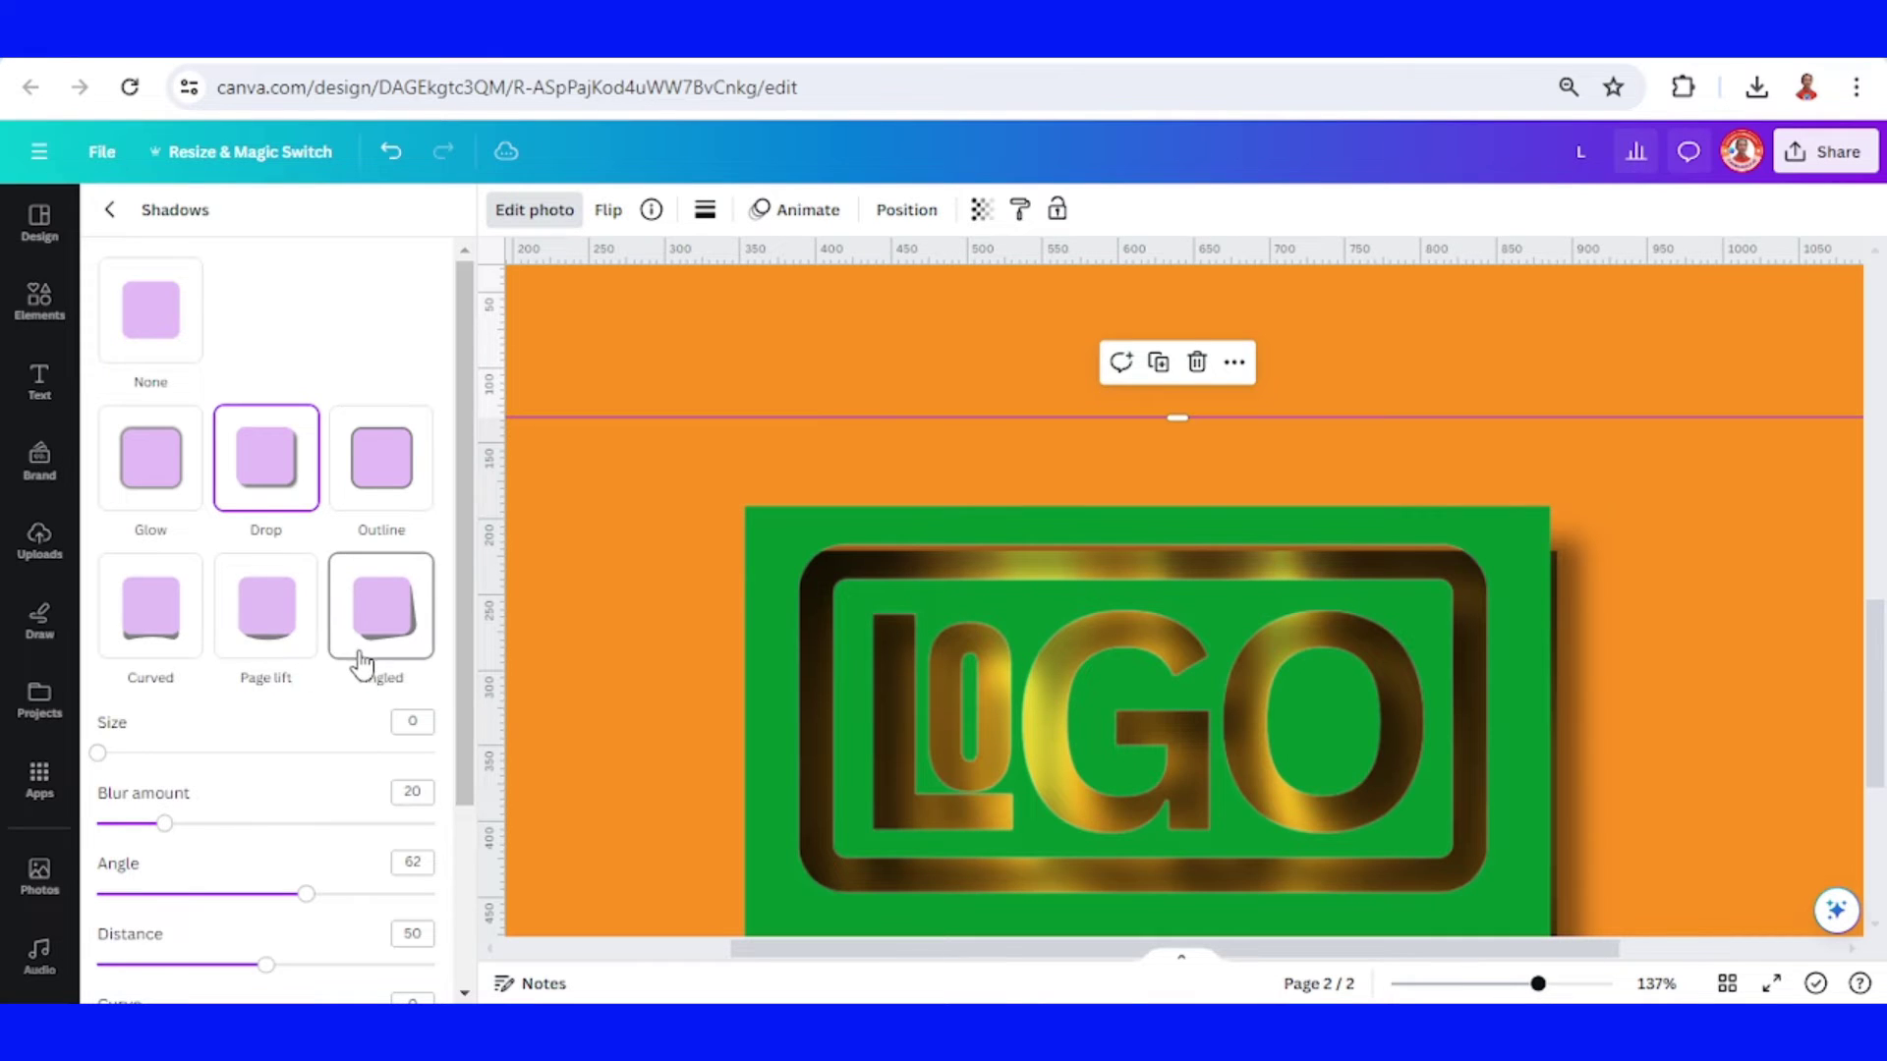
# Set the drop shadow size to 3, blur to 8 and distance to 10
pyautogui.click(415, 723)
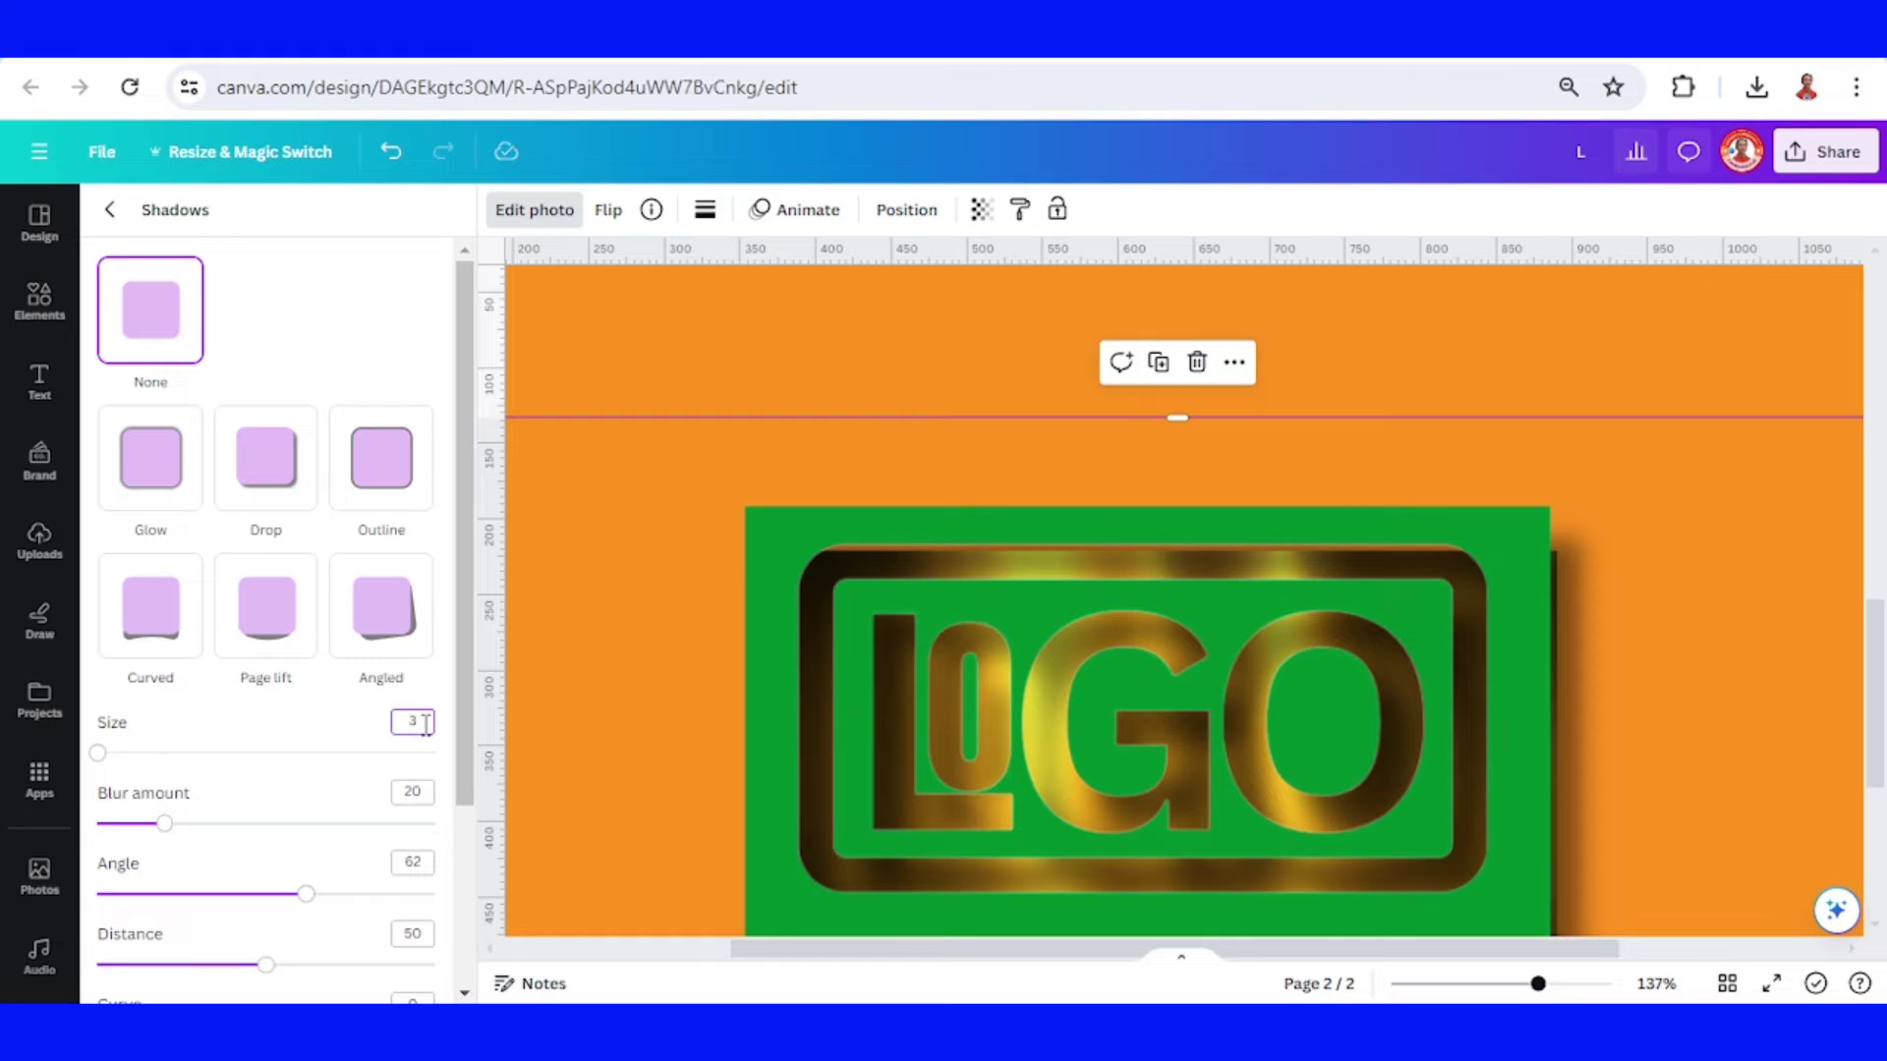
pyautogui.write('3')
pyautogui.press('Return')
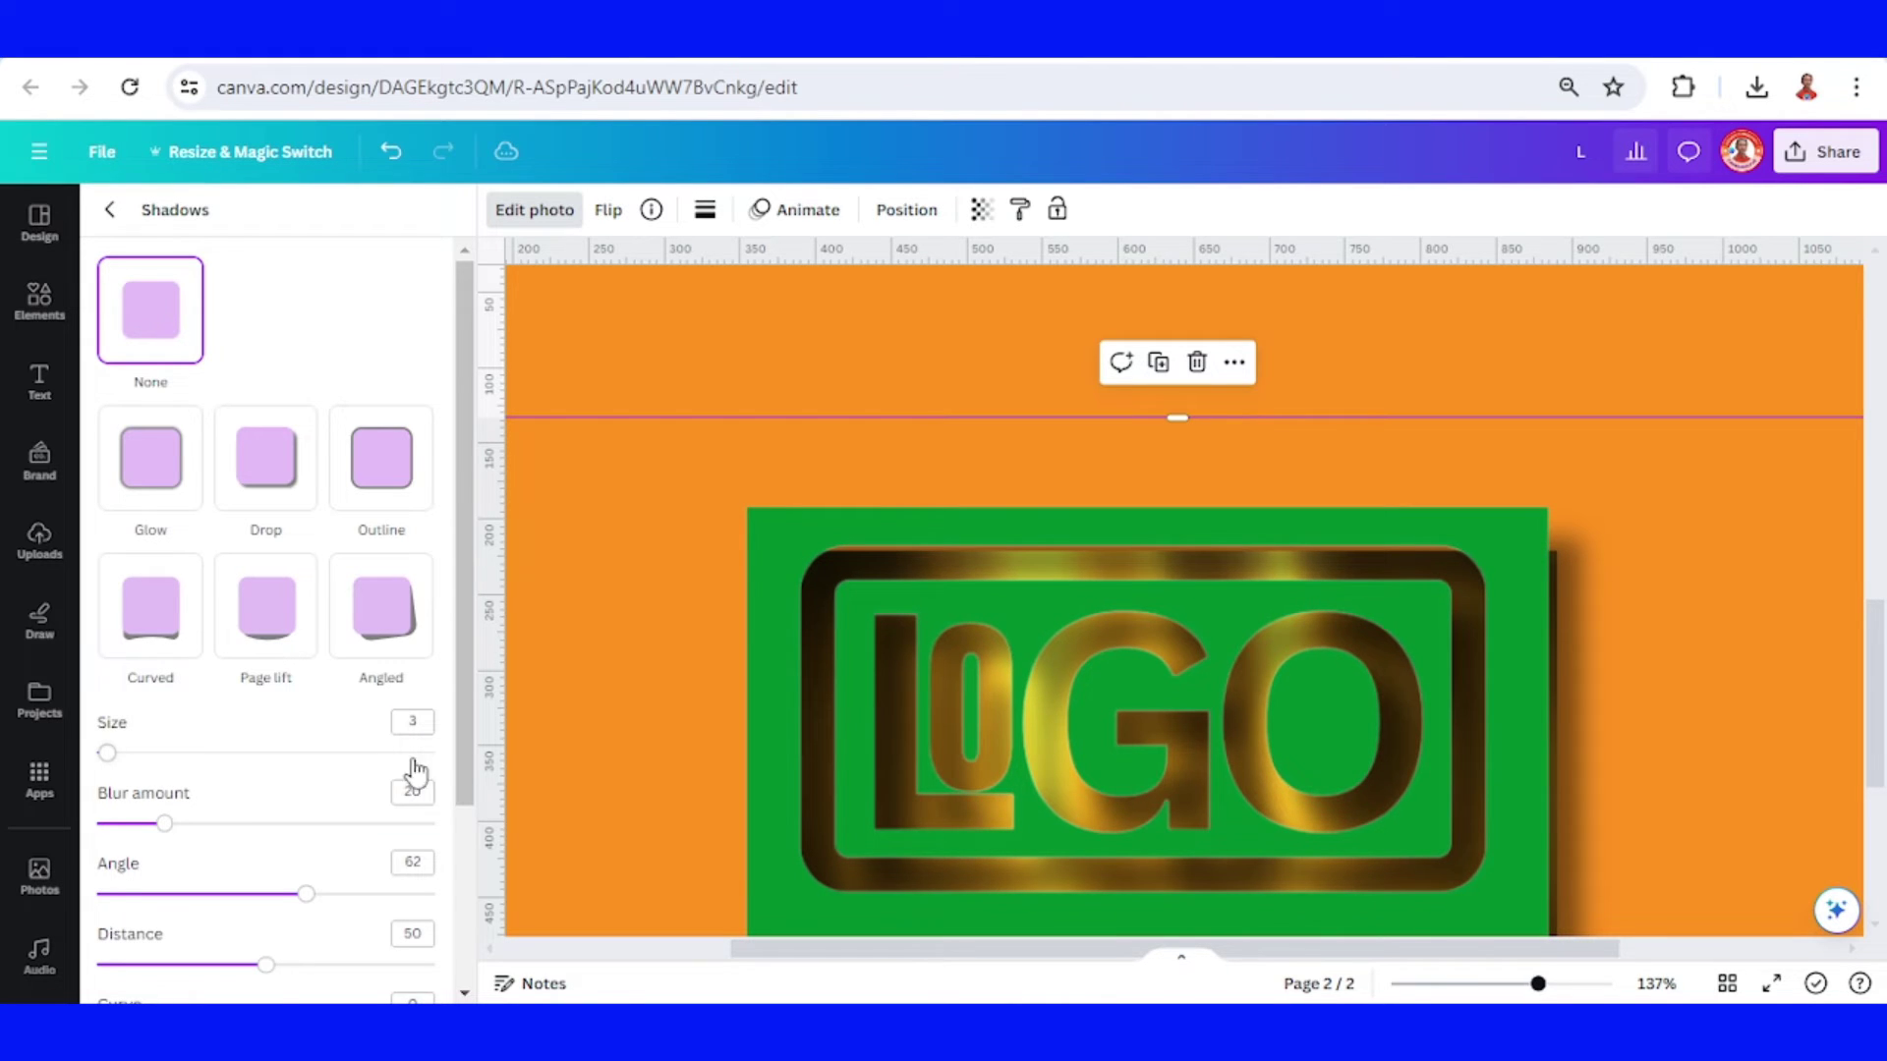
pyautogui.click(429, 791)
pyautogui.write('8')
pyautogui.press('Return')
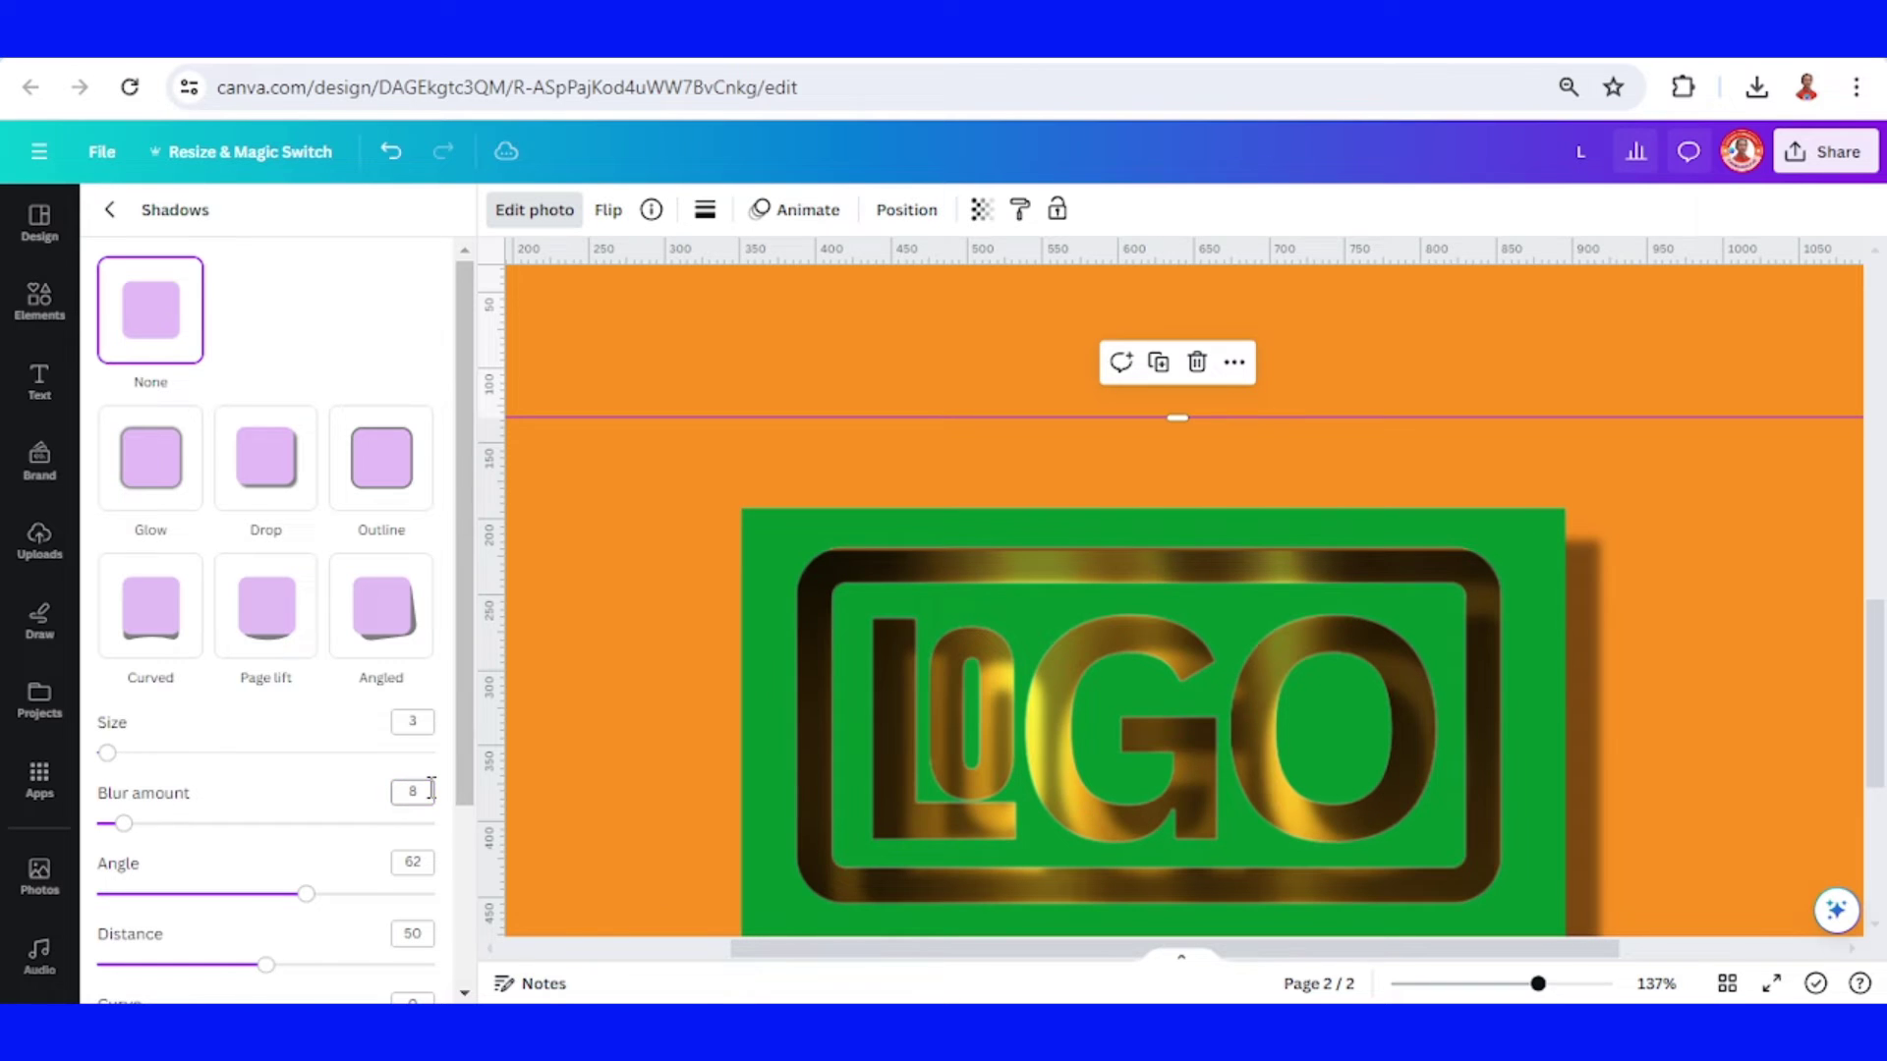
pyautogui.scroll(-3, 429, 793)
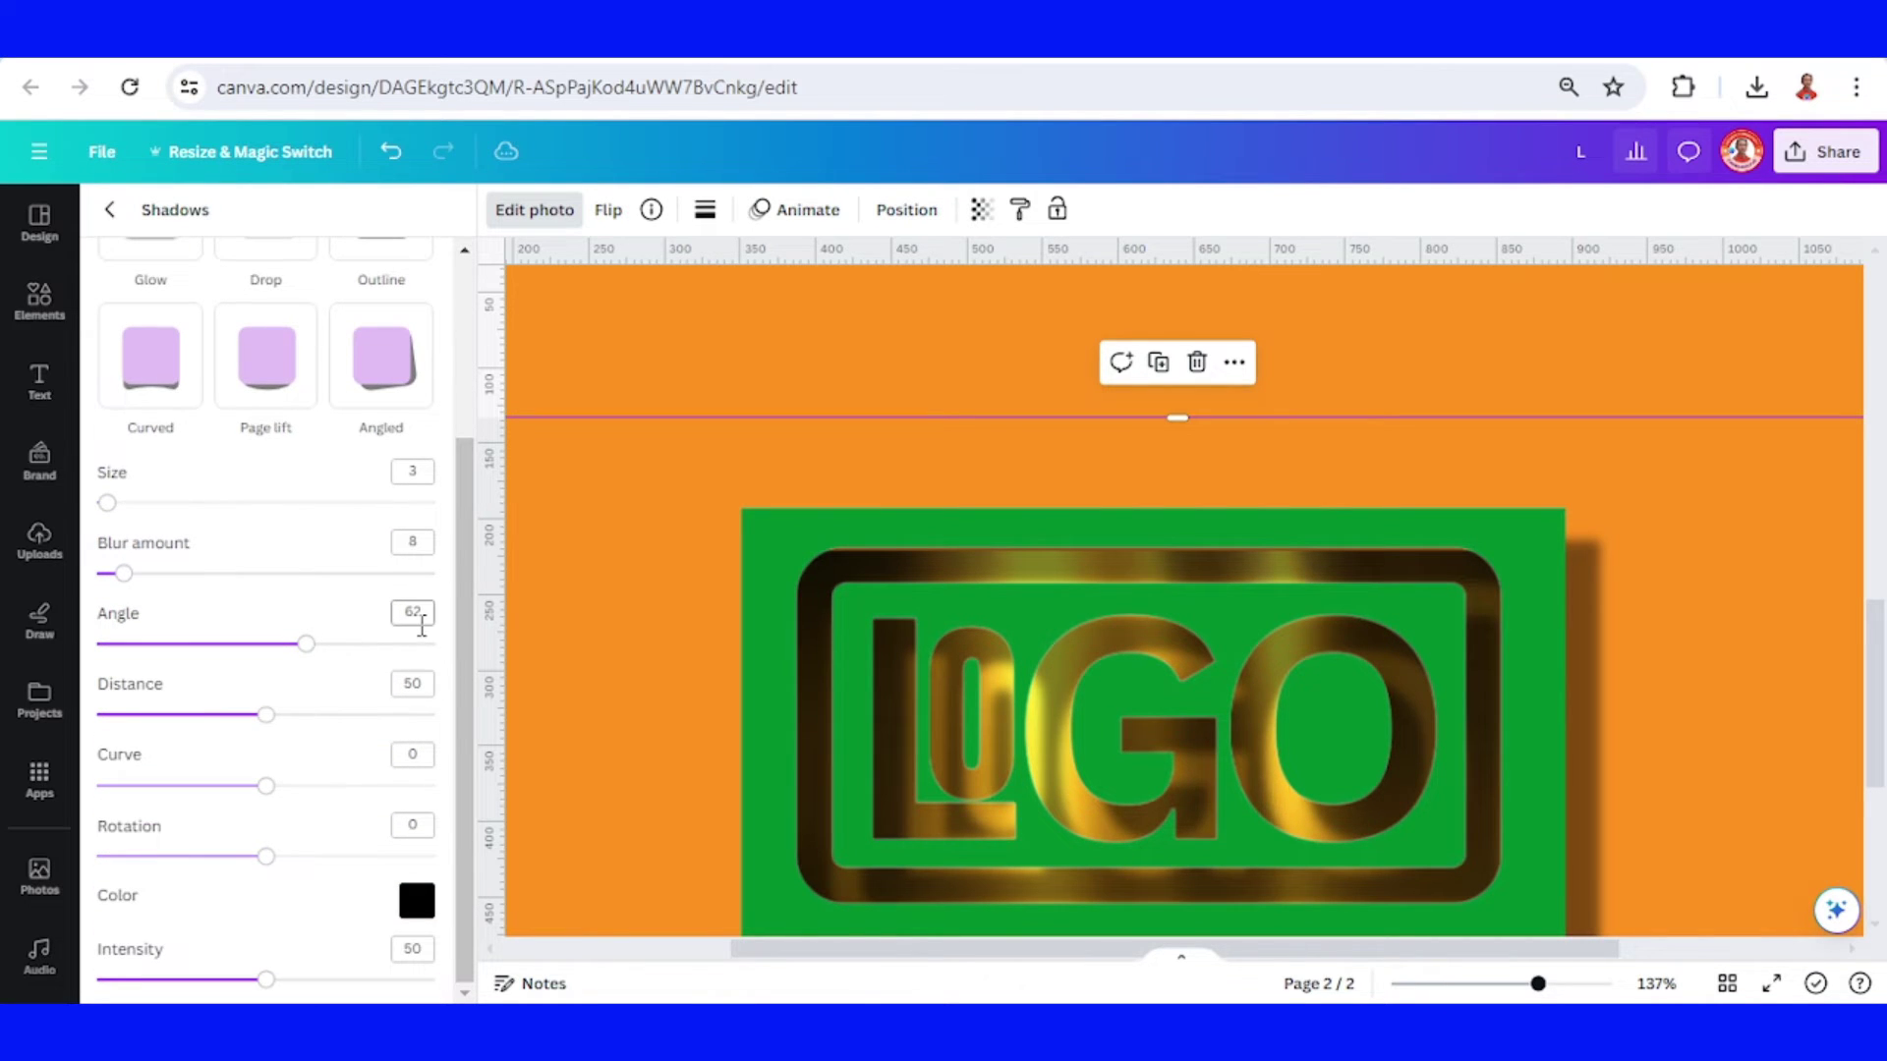
pyautogui.press('Return')
pyautogui.moveTo(265, 716); pyautogui.dragTo(131, 715)
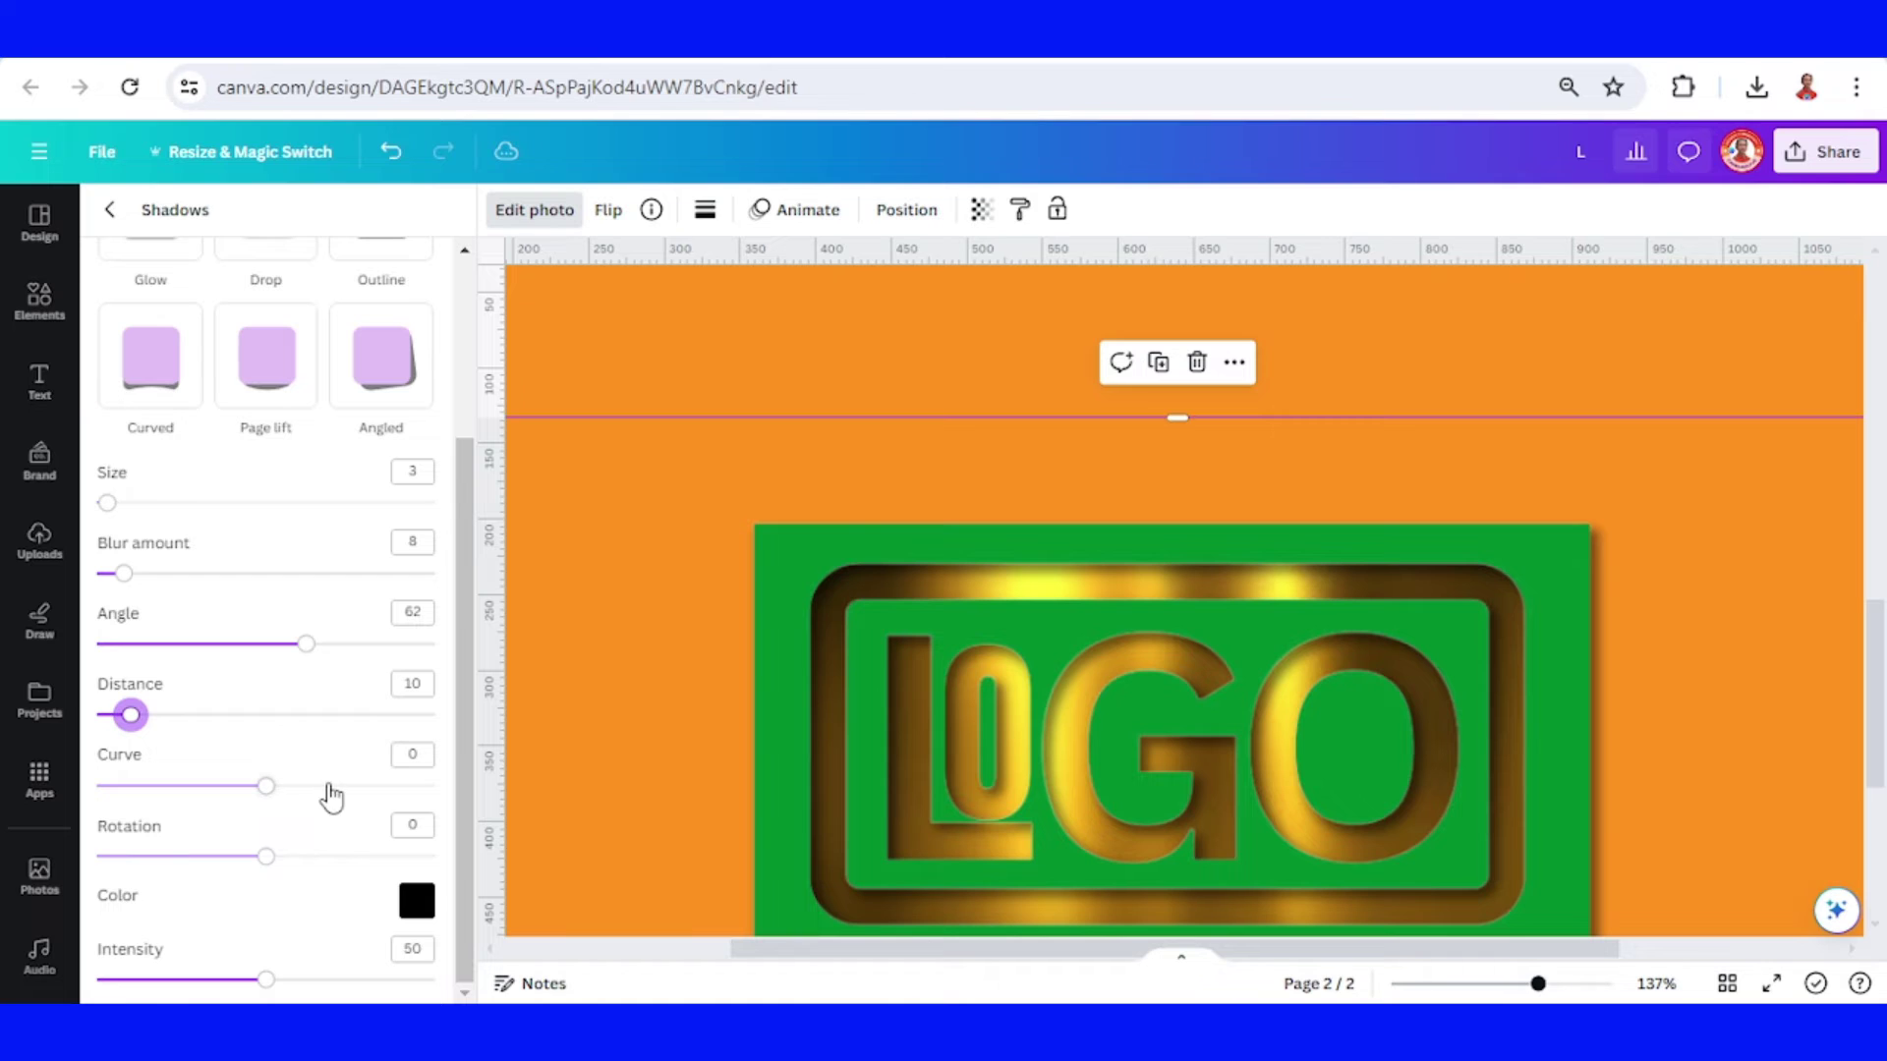
# Make the shadow white with intensity 90, blur 5 and distance 5
pyautogui.click(417, 901)
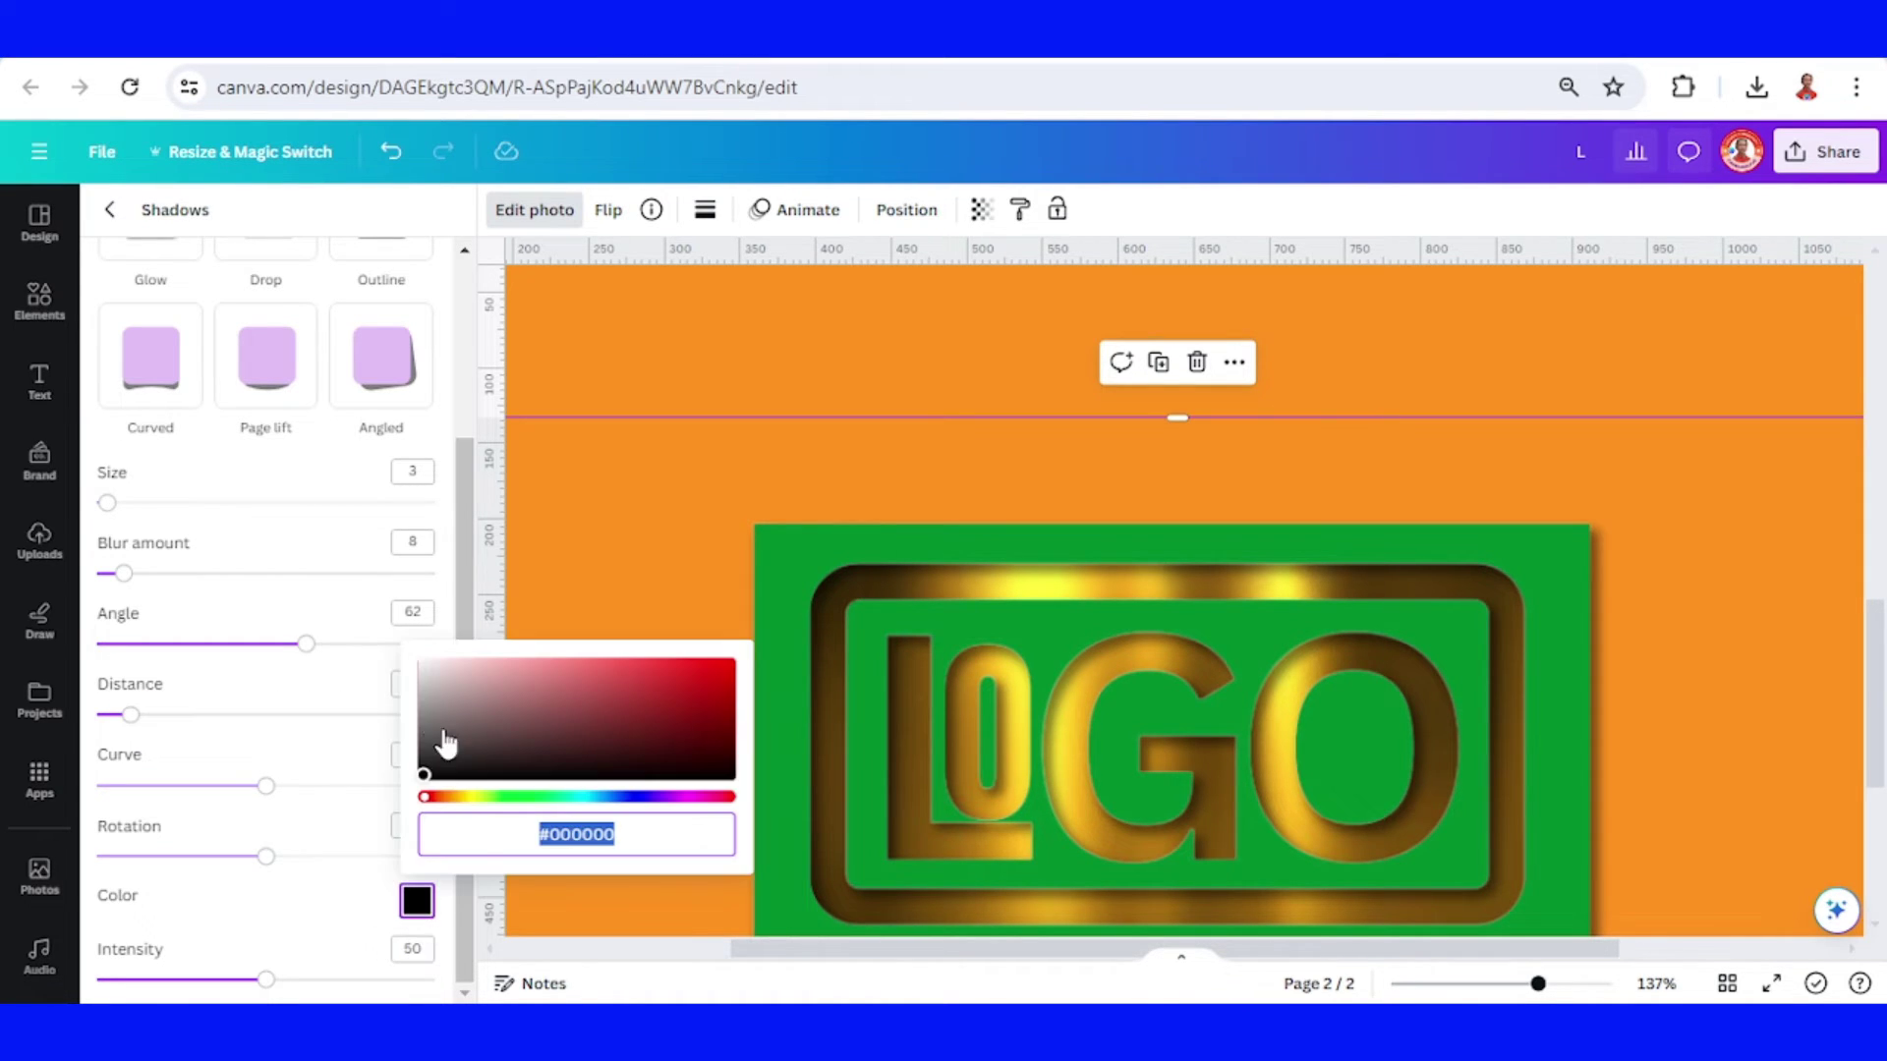
pyautogui.moveTo(422, 771); pyautogui.dragTo(414, 656)
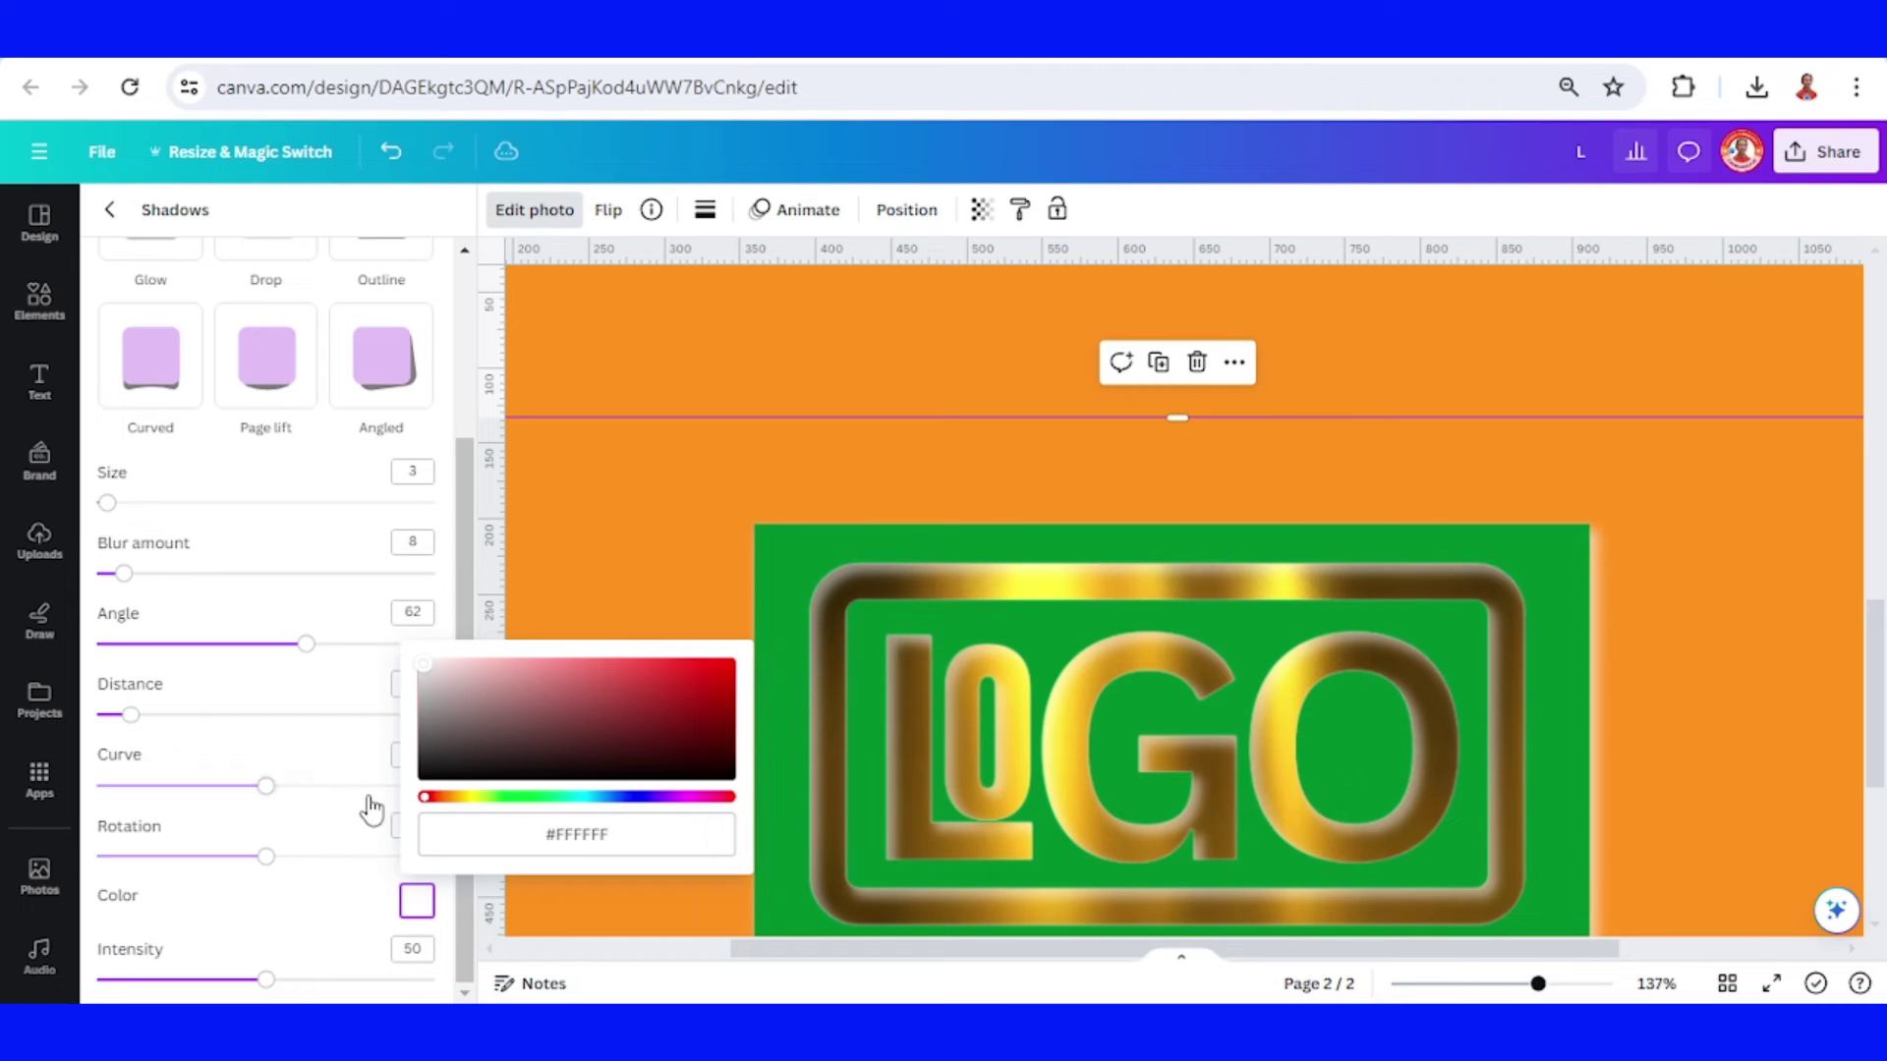
pyautogui.click(431, 951)
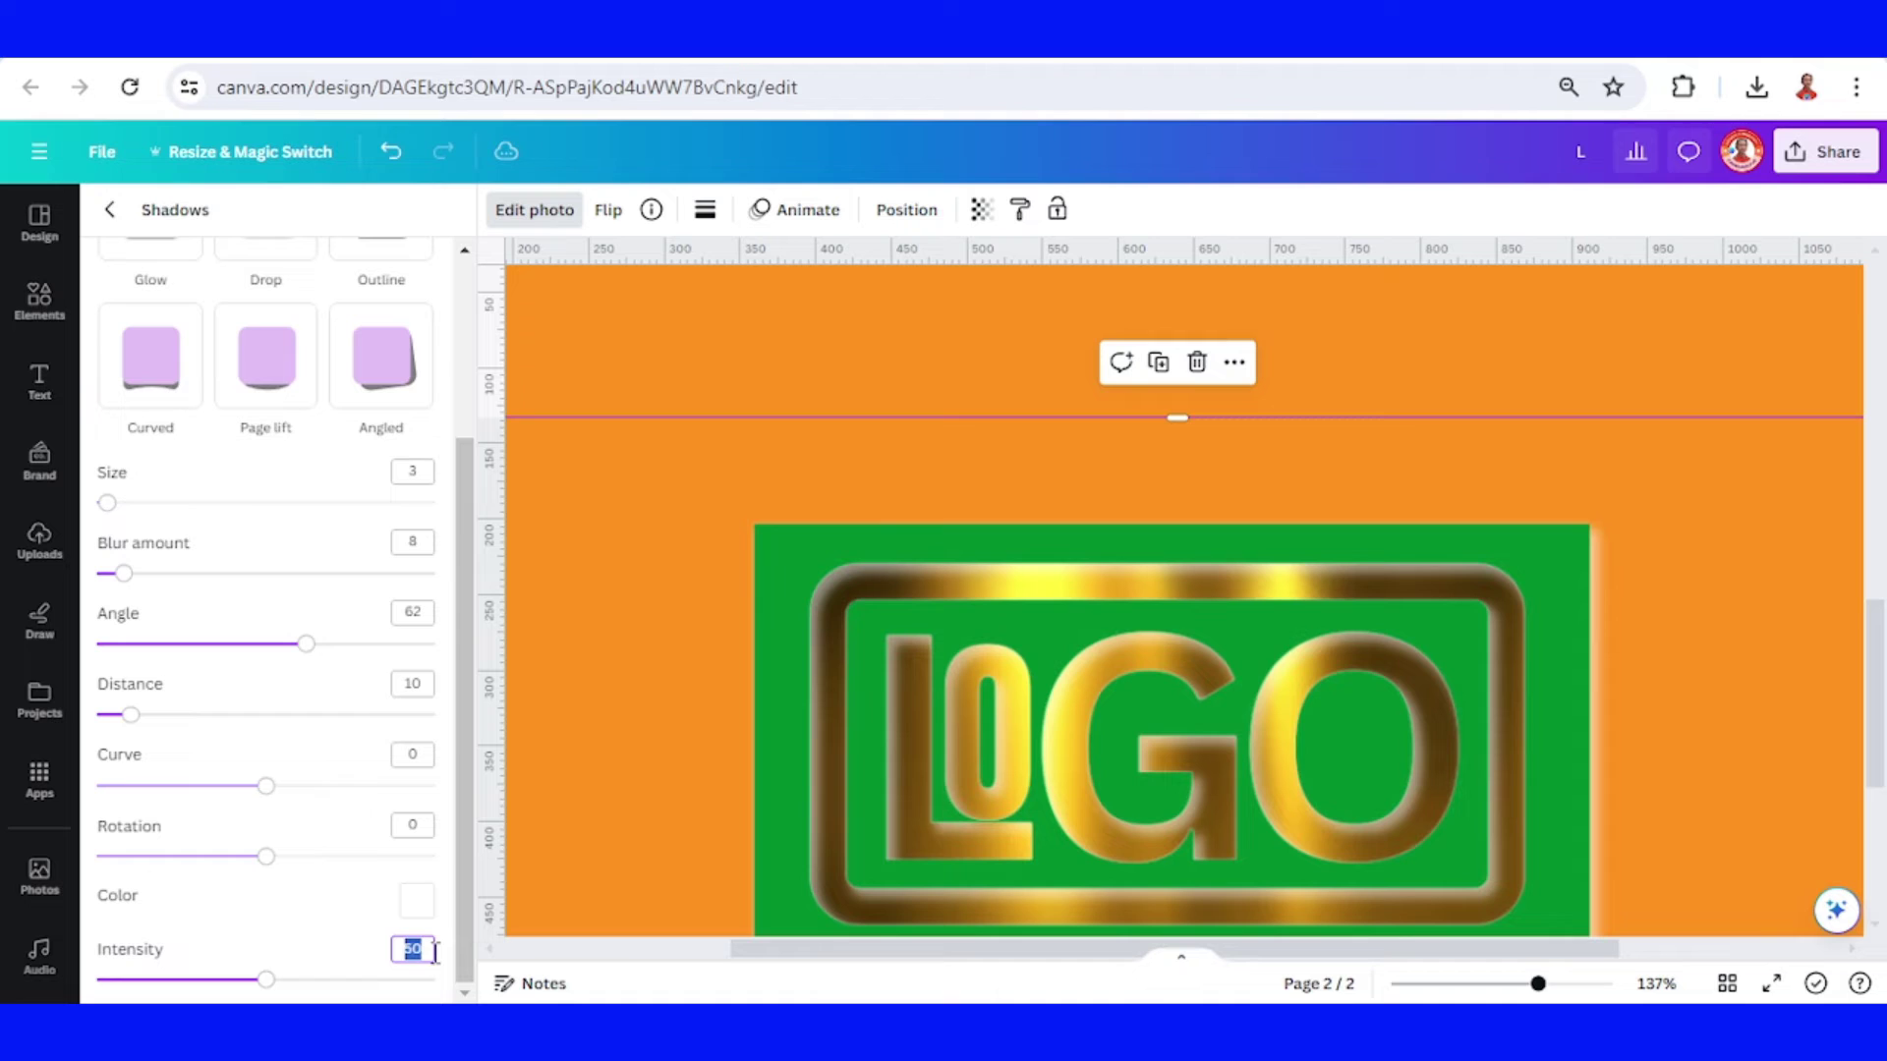
pyautogui.write('90')
pyautogui.press('Return')
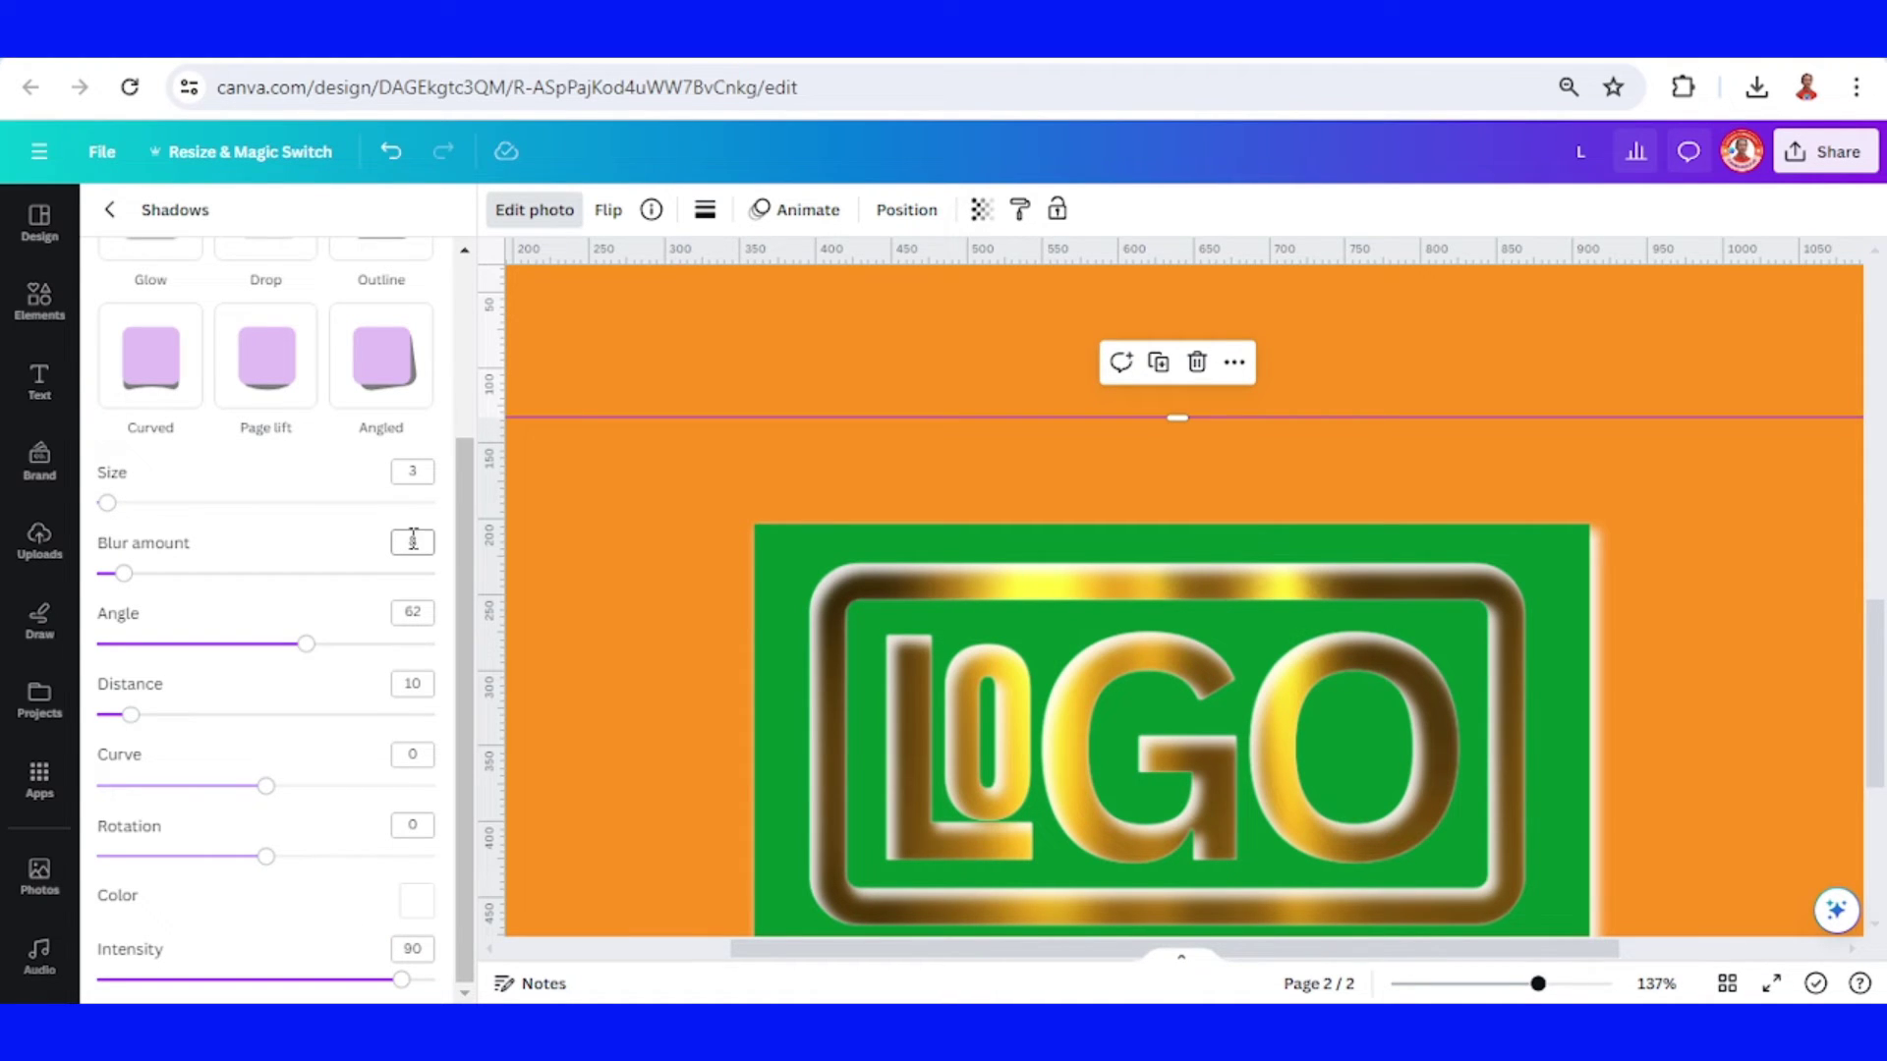
pyautogui.moveTo(124, 579); pyautogui.dragTo(117, 588)
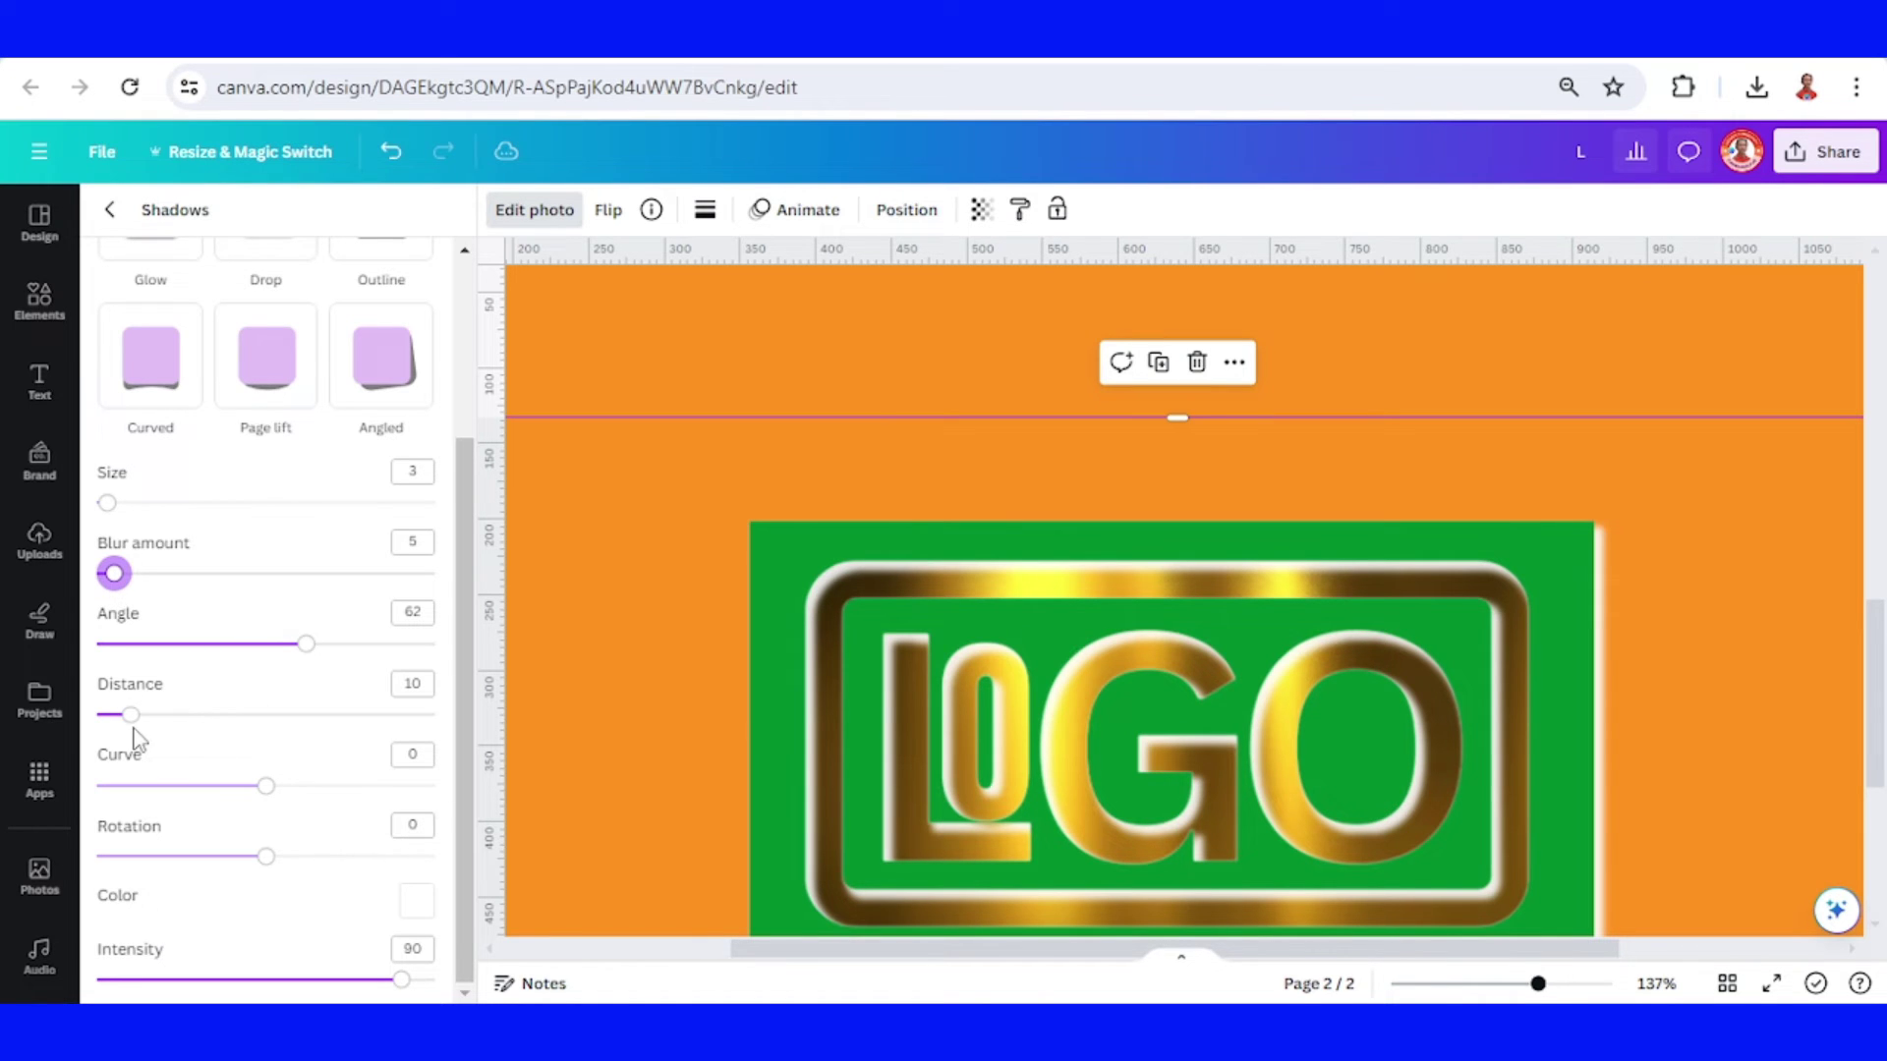
pyautogui.moveTo(132, 716); pyautogui.dragTo(115, 718)
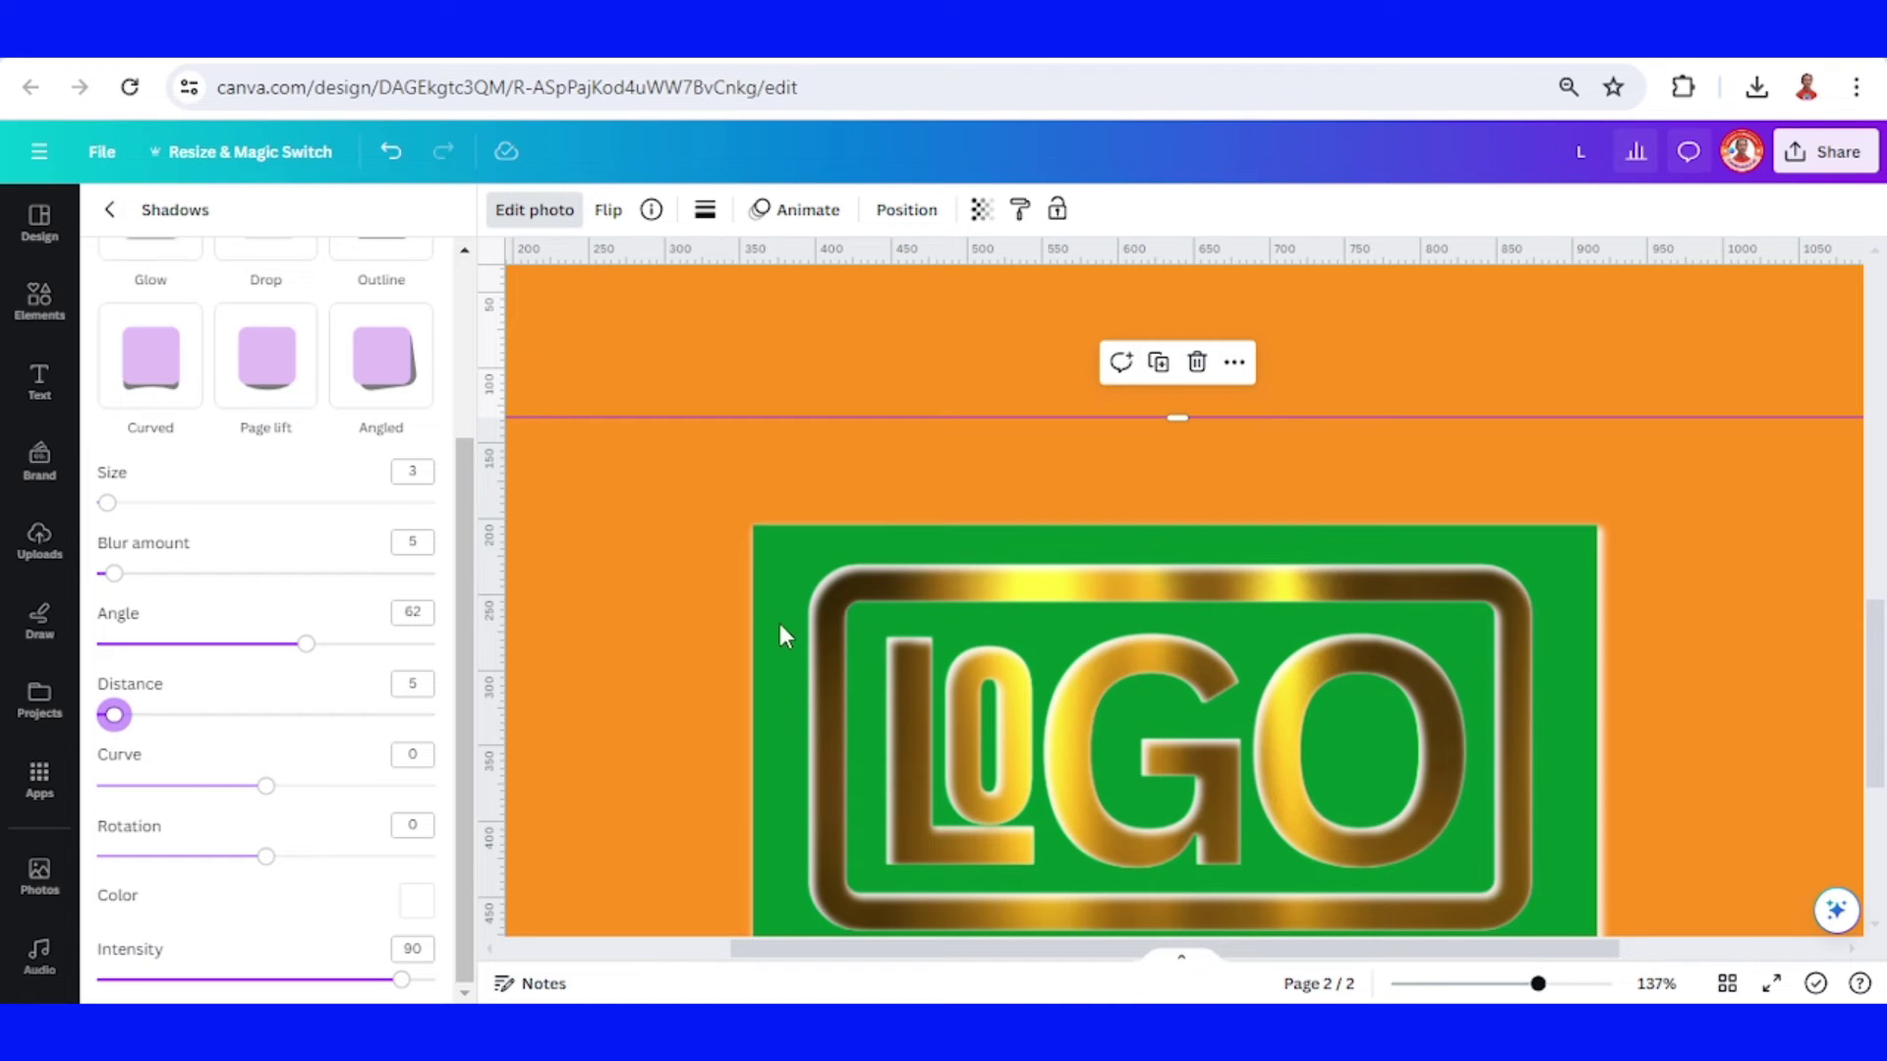
# Duplicate the LOGO, align the copy on the original, and set shadow angle 27
pyautogui.click(1160, 364)
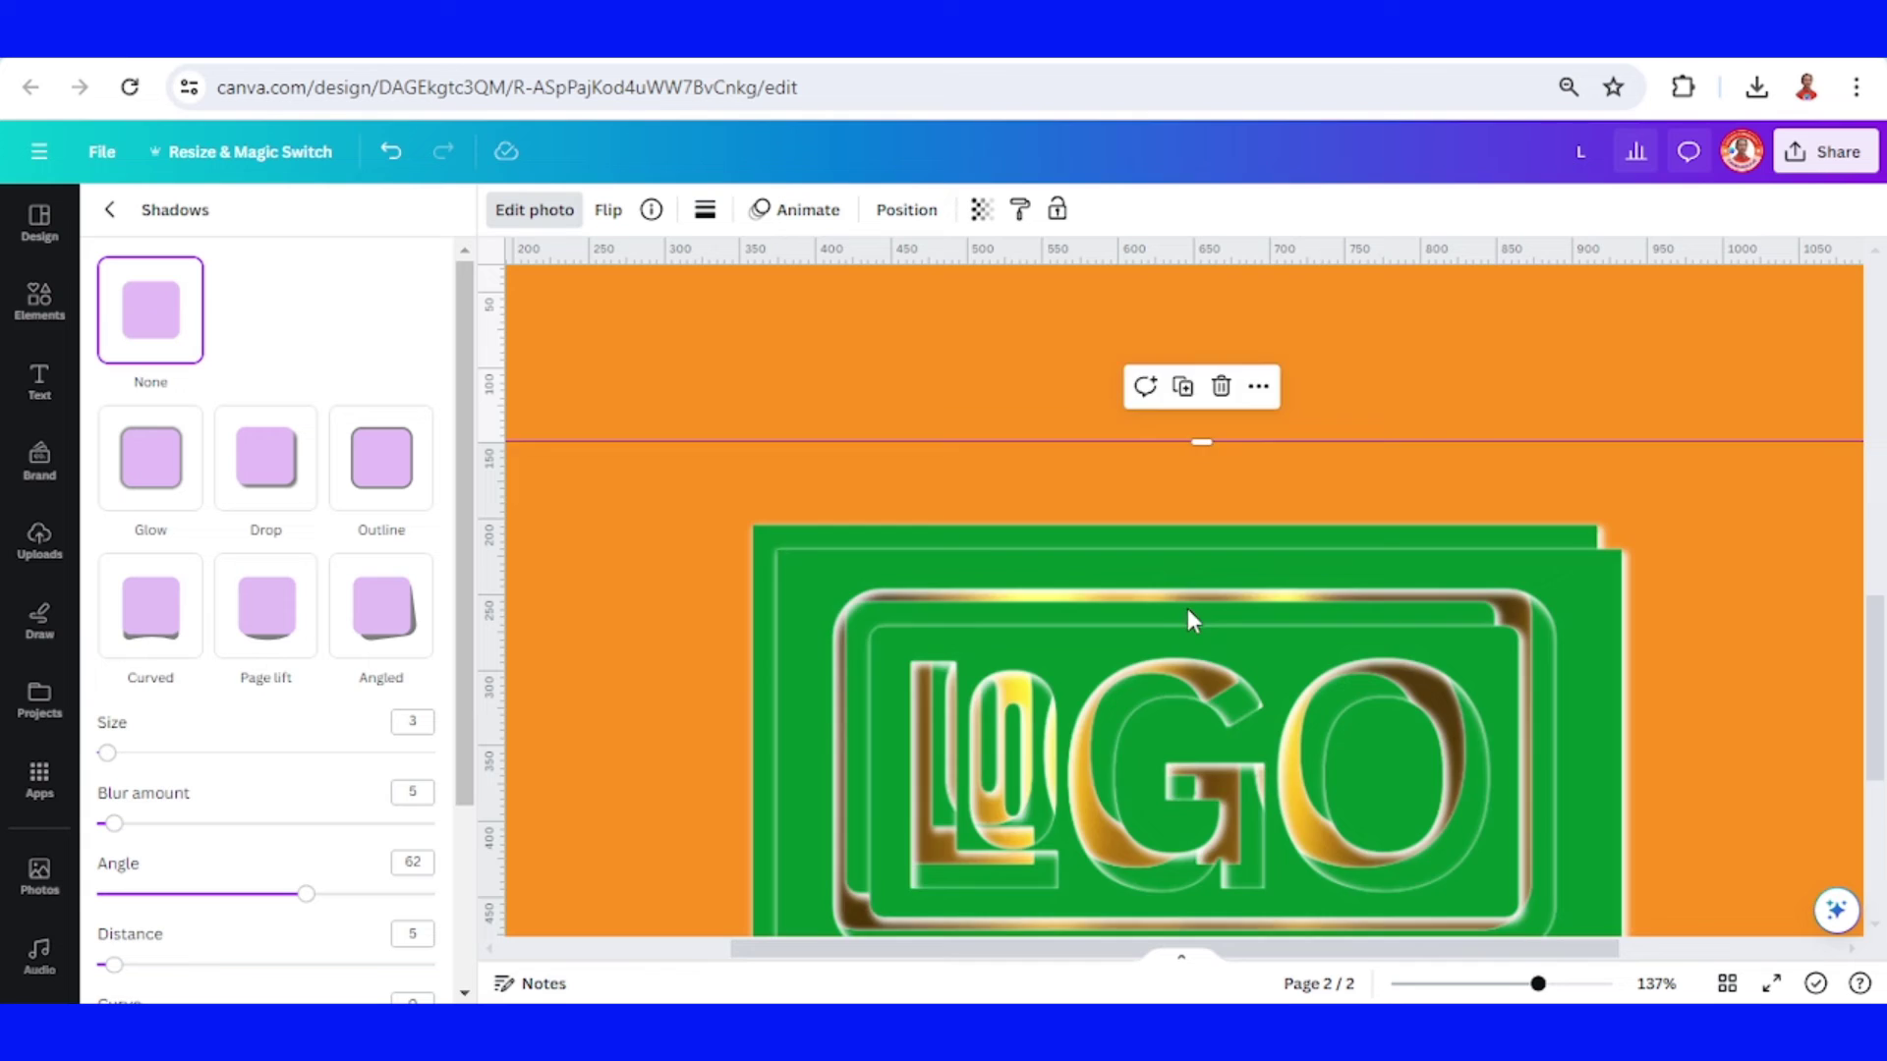
pyautogui.moveTo(1186, 608); pyautogui.dragTo(1163, 586)
pyautogui.scroll(-3, 314, 657)
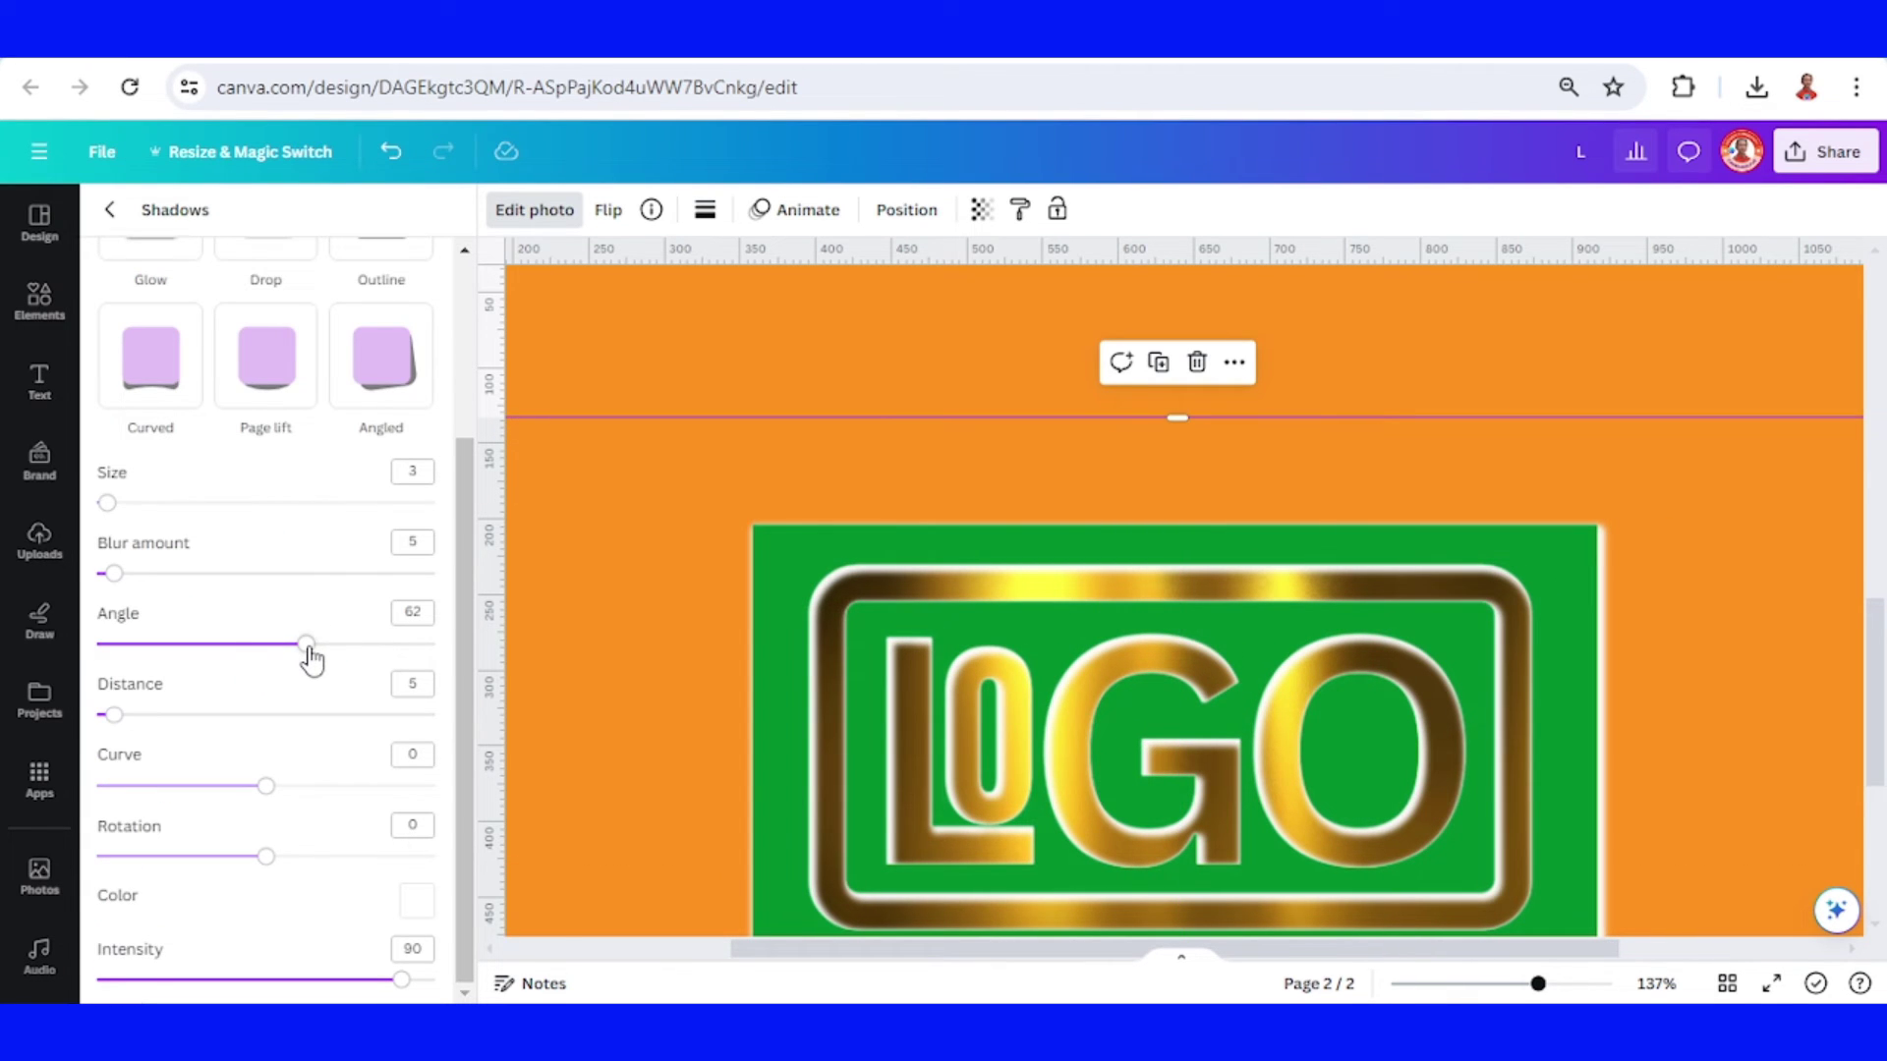
pyautogui.moveTo(311, 658); pyautogui.dragTo(186, 660)
pyautogui.click(433, 951)
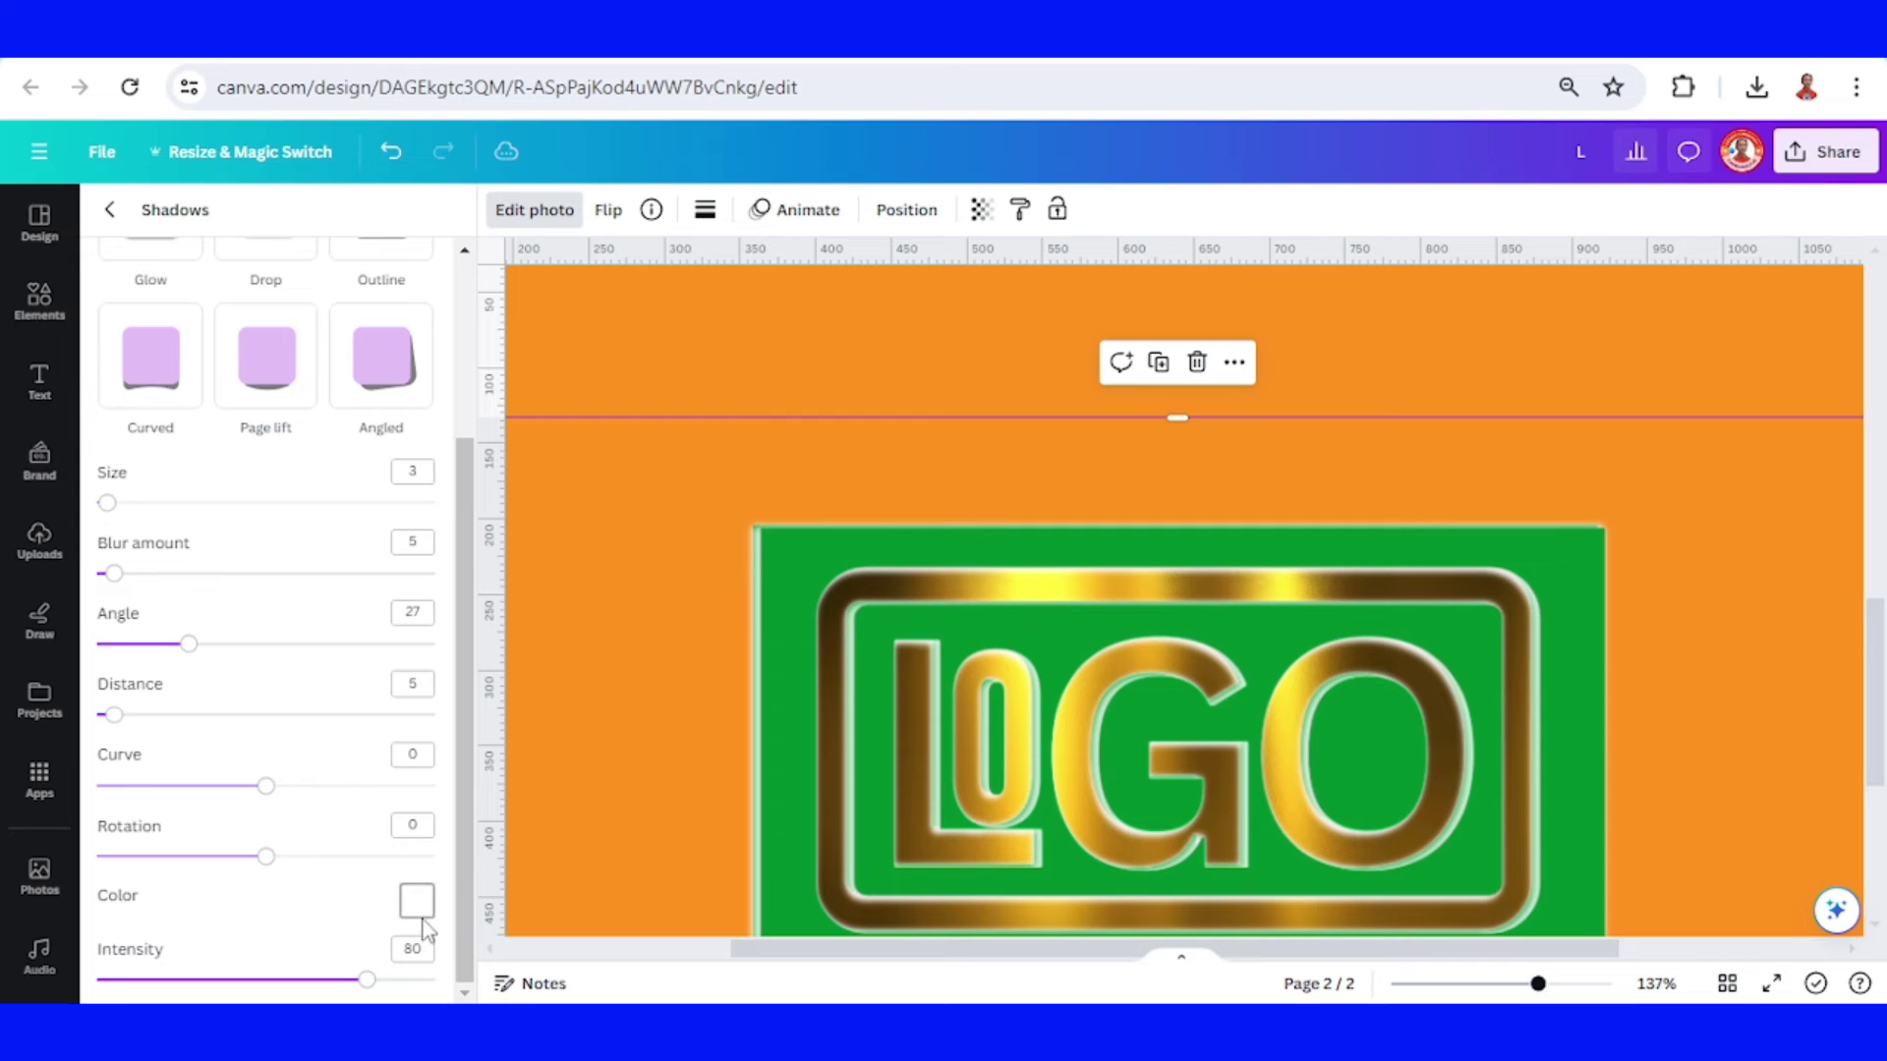
# Make the shadow black and nudge the gold LOGO slightly upward
pyautogui.click(419, 910)
pyautogui.click(421, 776)
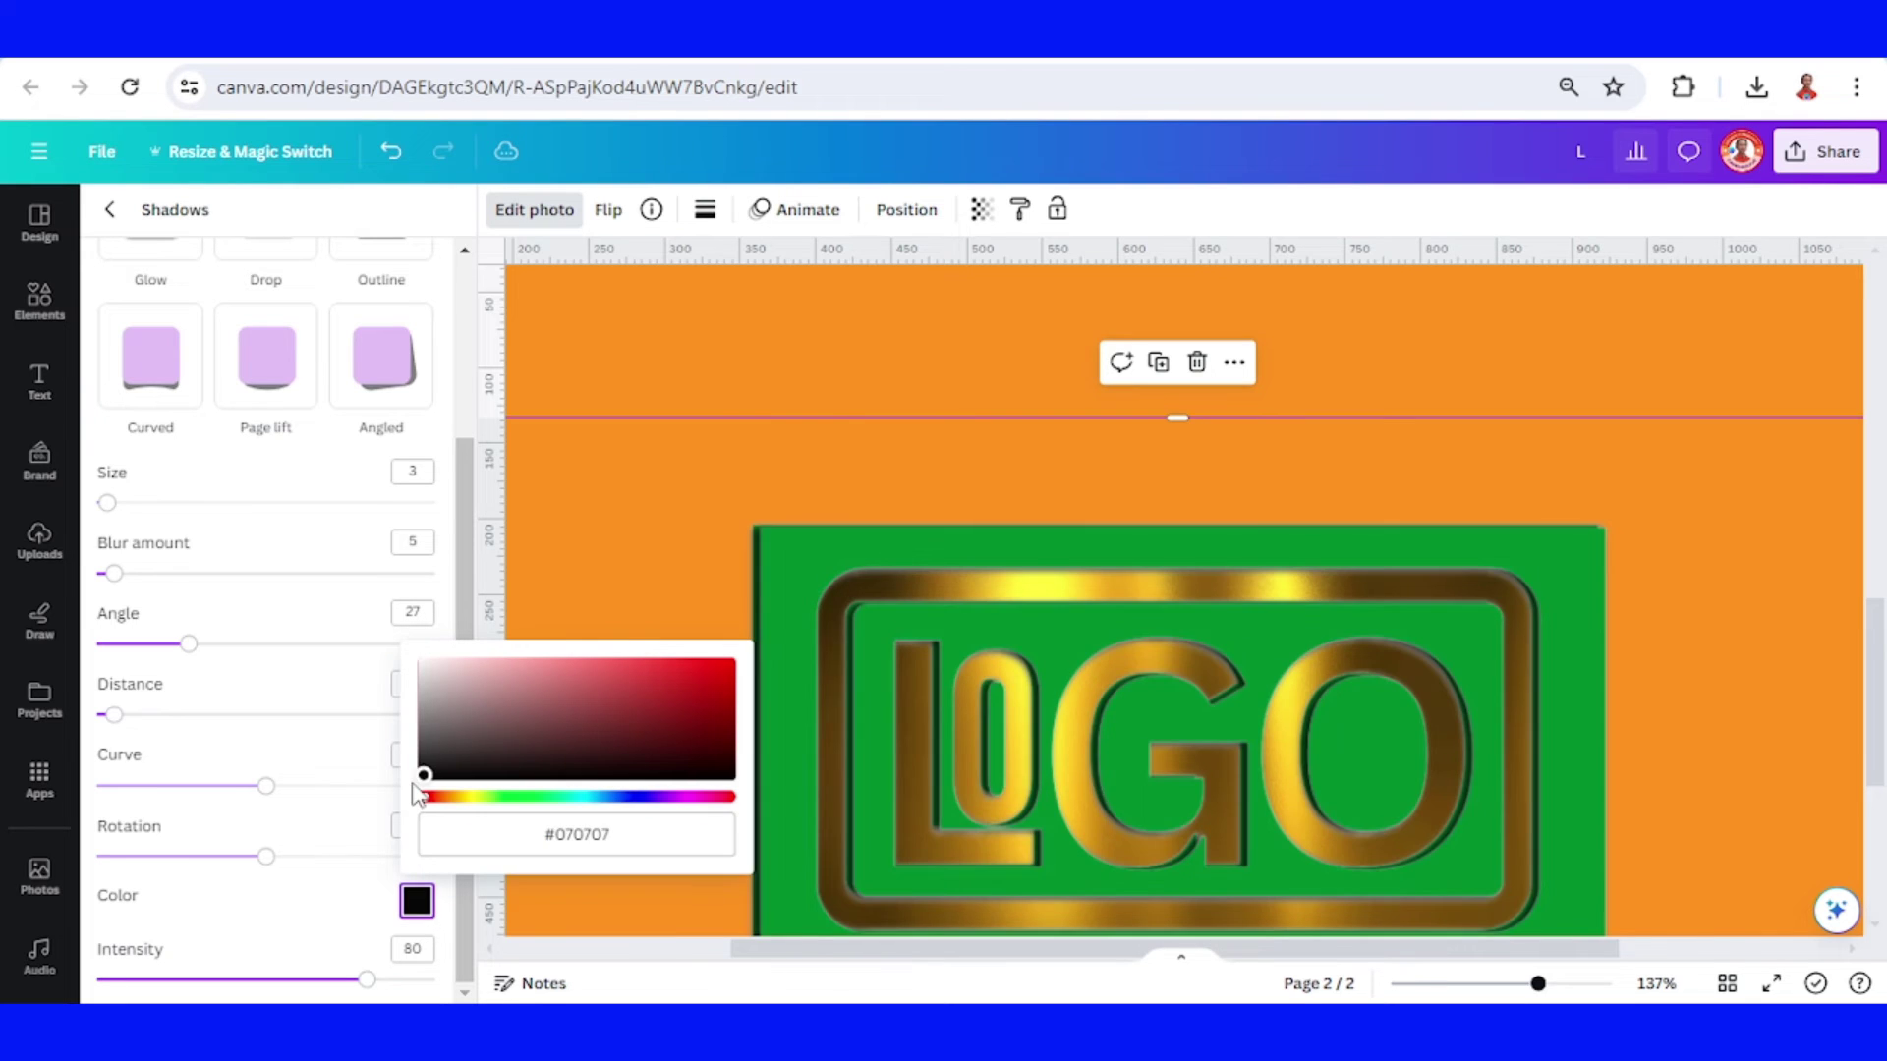
pyautogui.click(1272, 634)
pyautogui.moveTo(1271, 633); pyautogui.dragTo(1271, 628)
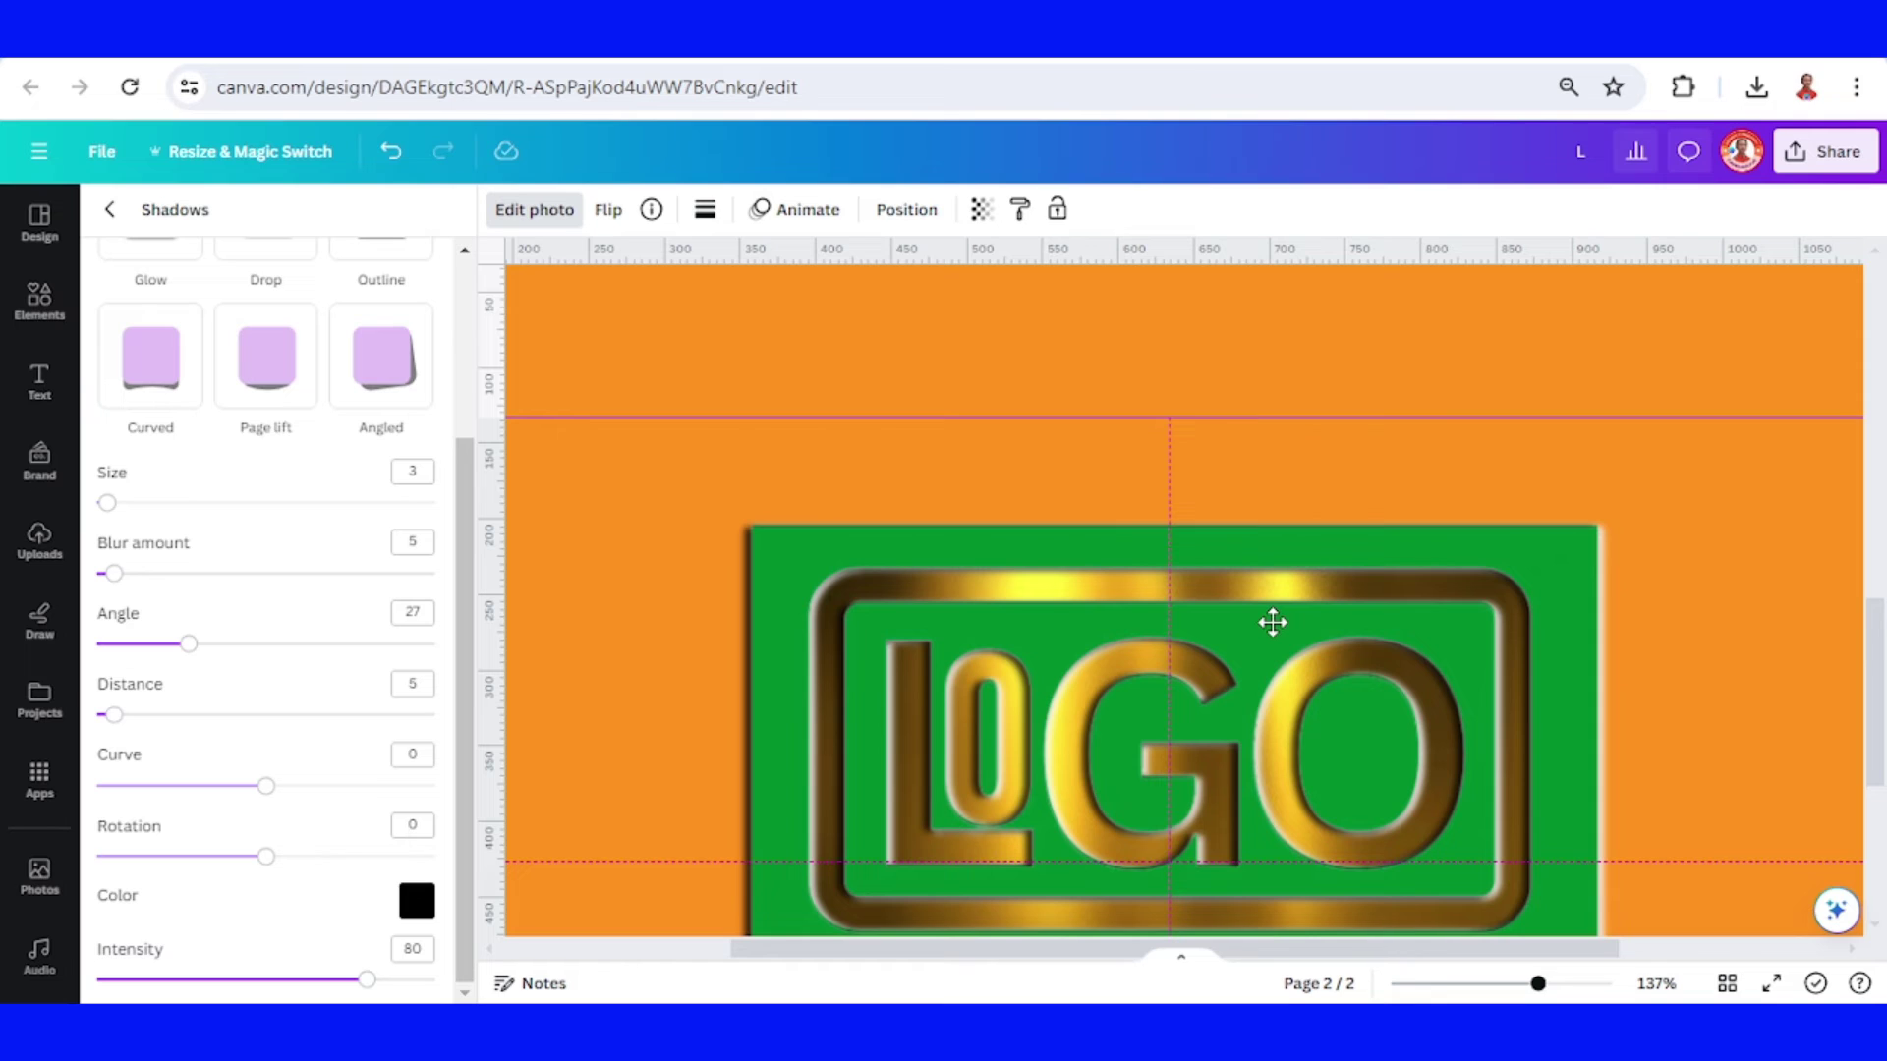
pyautogui.moveTo(1271, 623); pyautogui.dragTo(1277, 633)
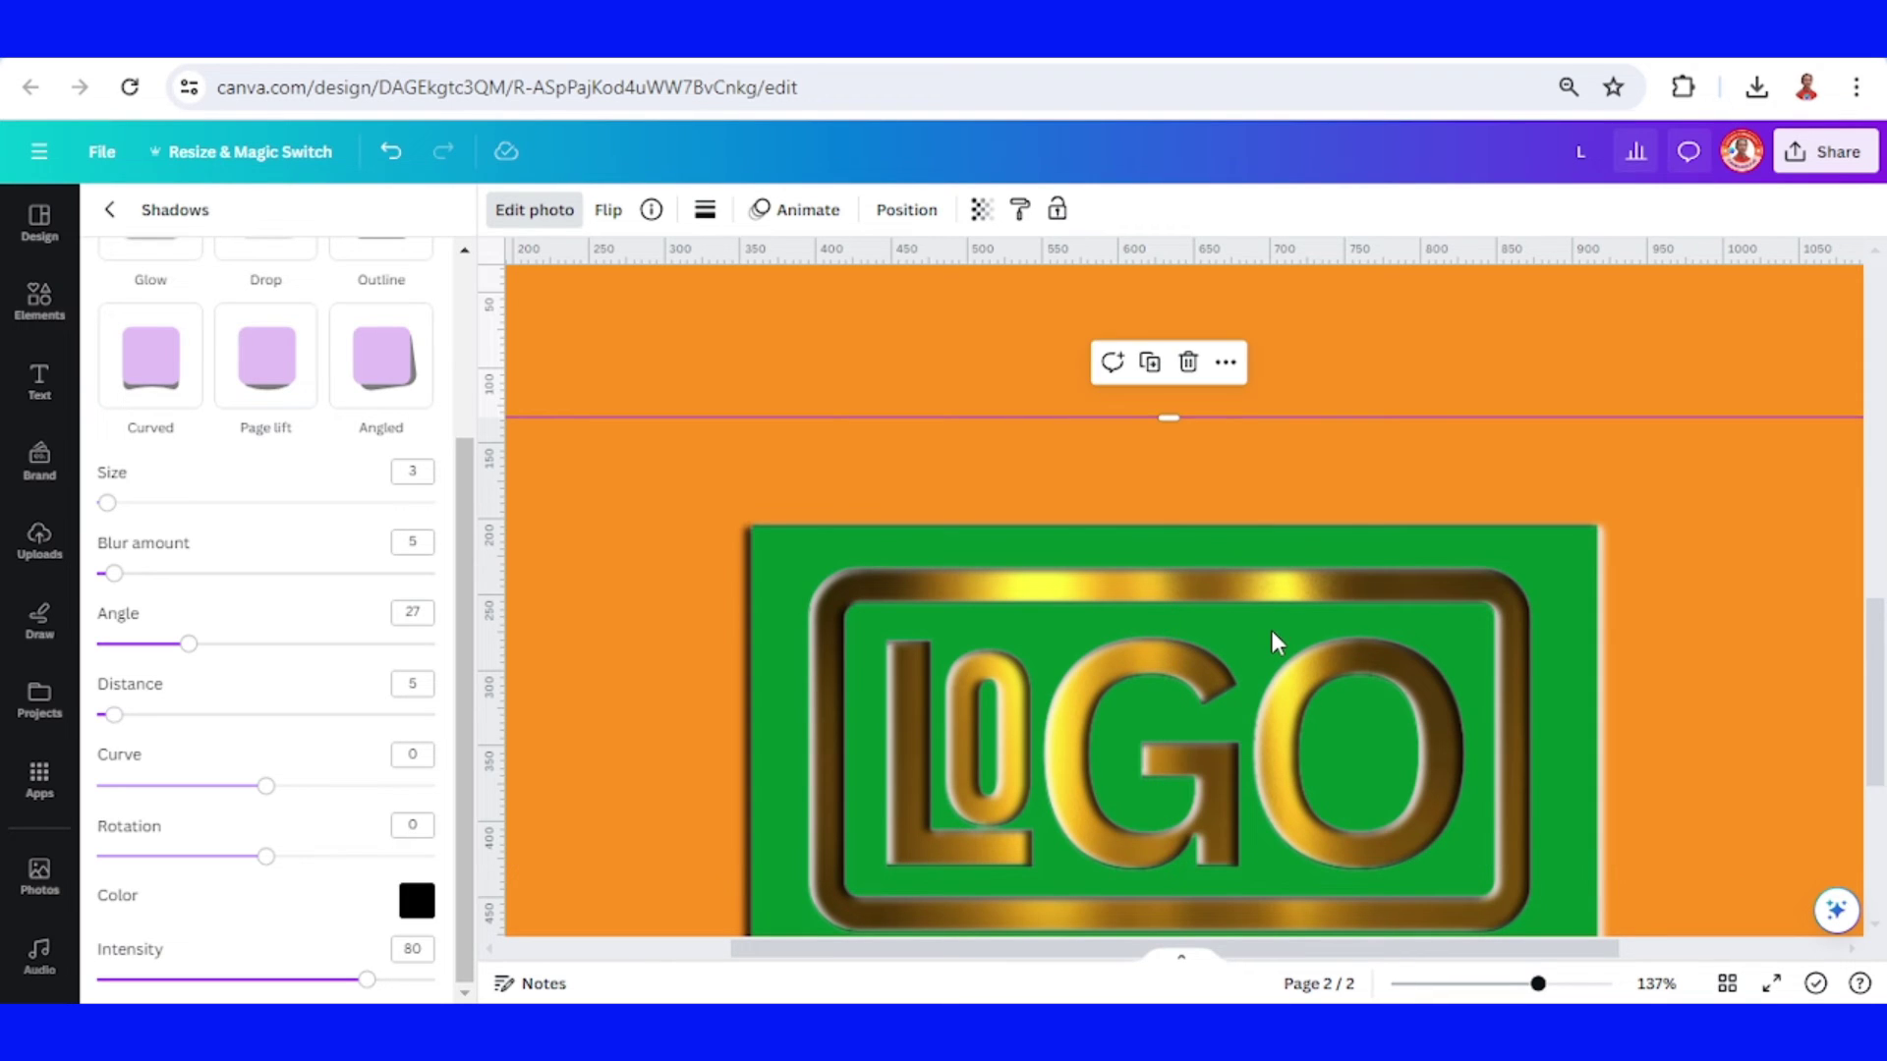
pyautogui.scroll(-2, 1271, 629)
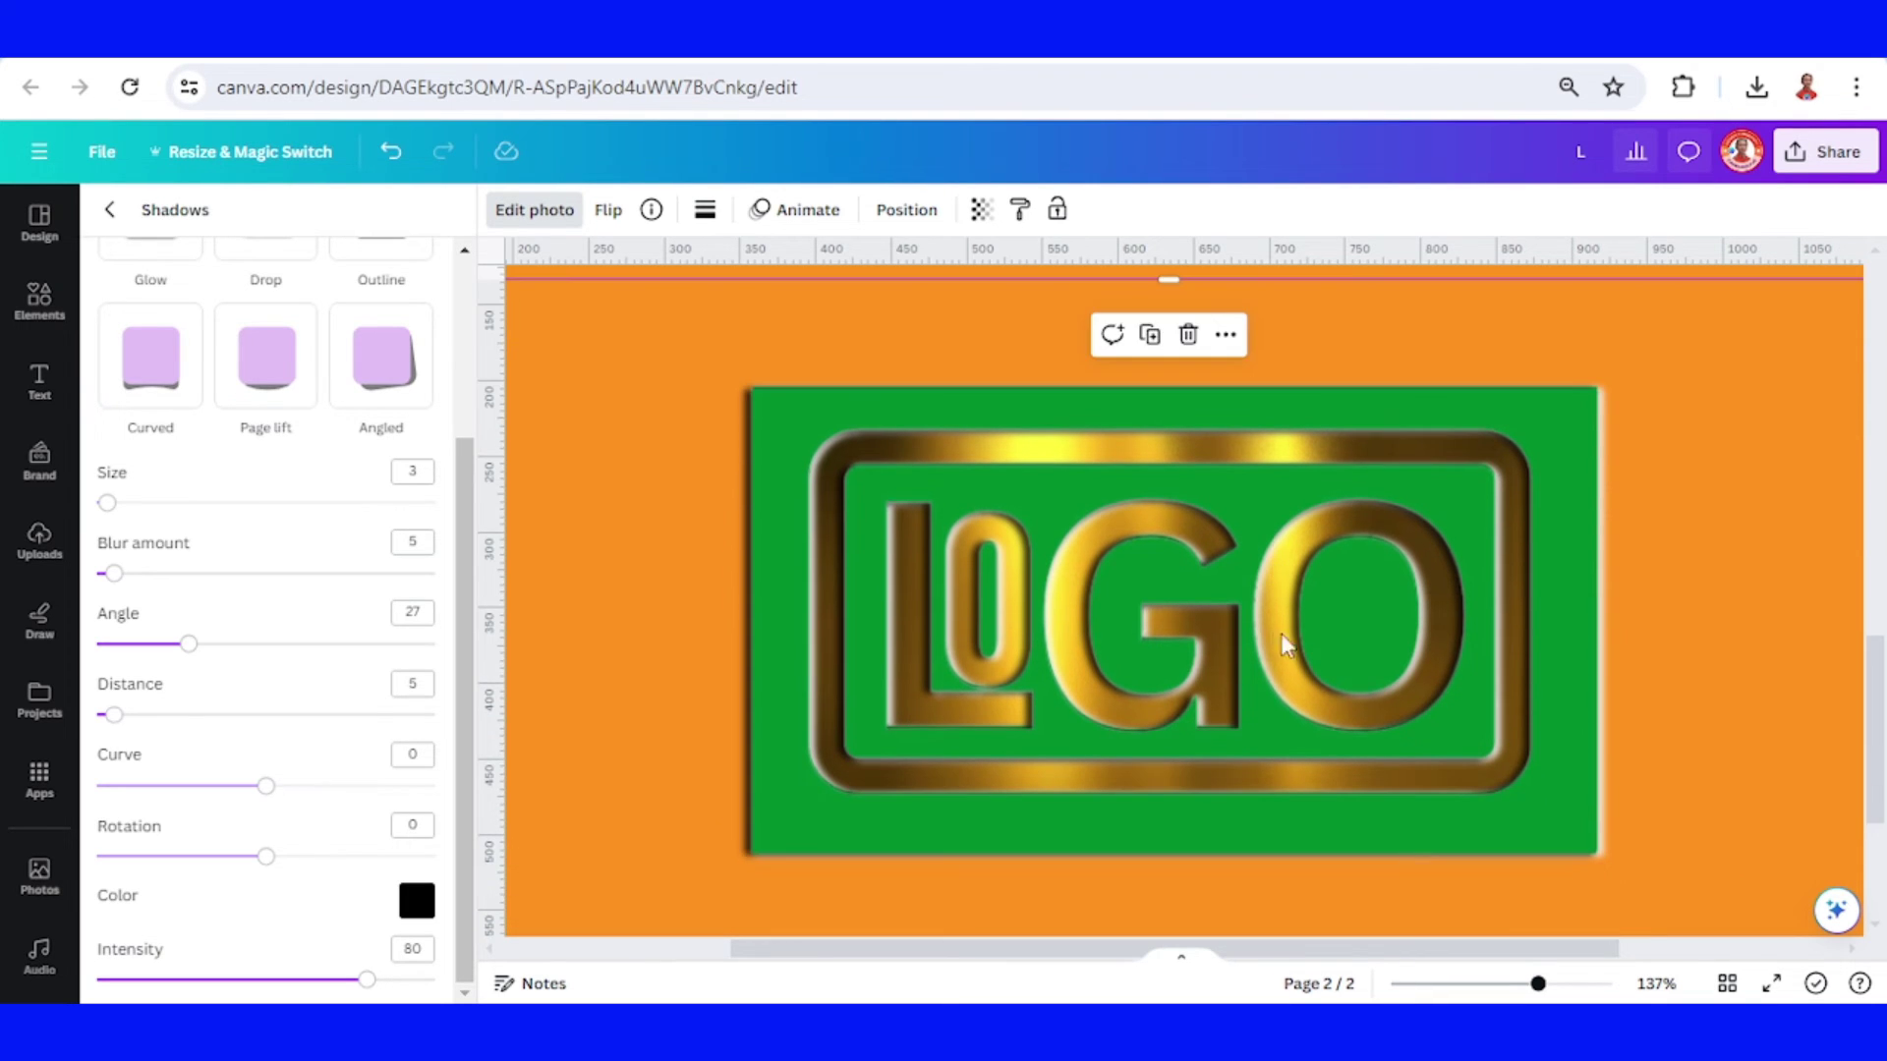
# Add a green square shape and place it at page 2's top-left corner
pyautogui.click(1477, 984)
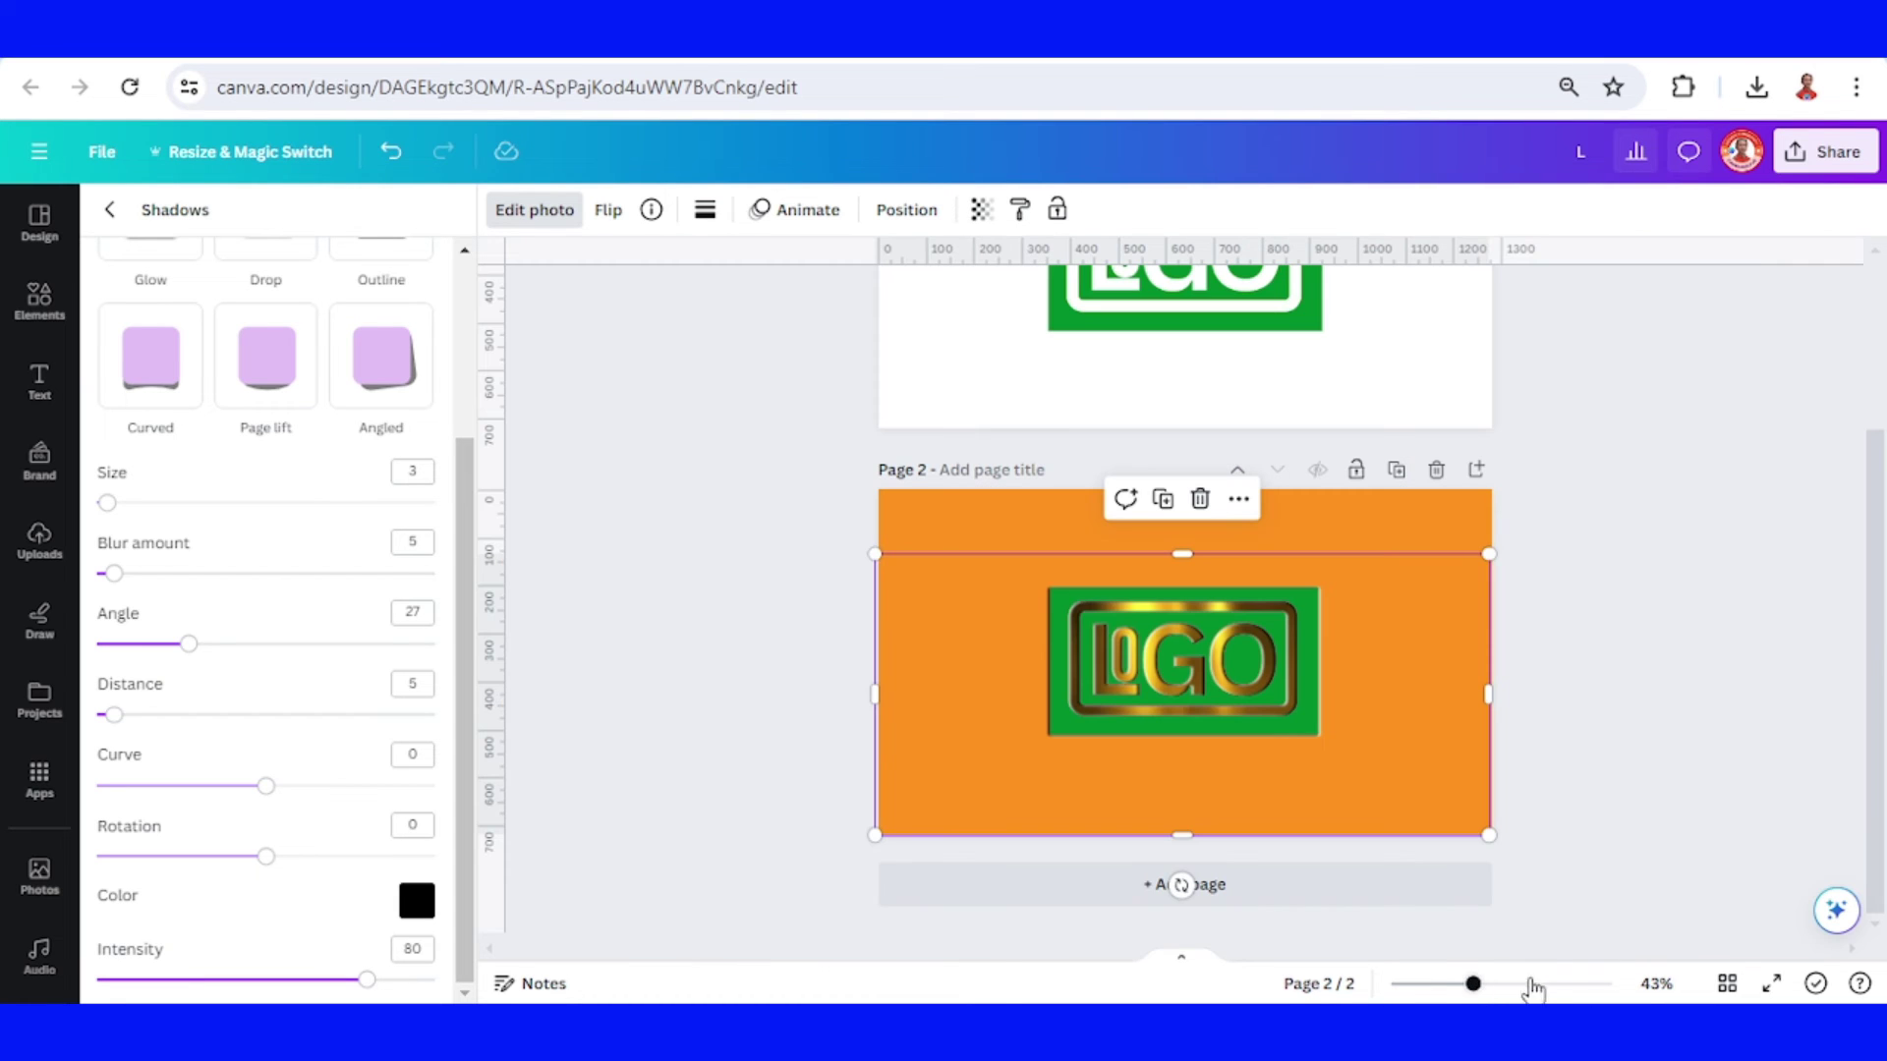
pyautogui.click(40, 302)
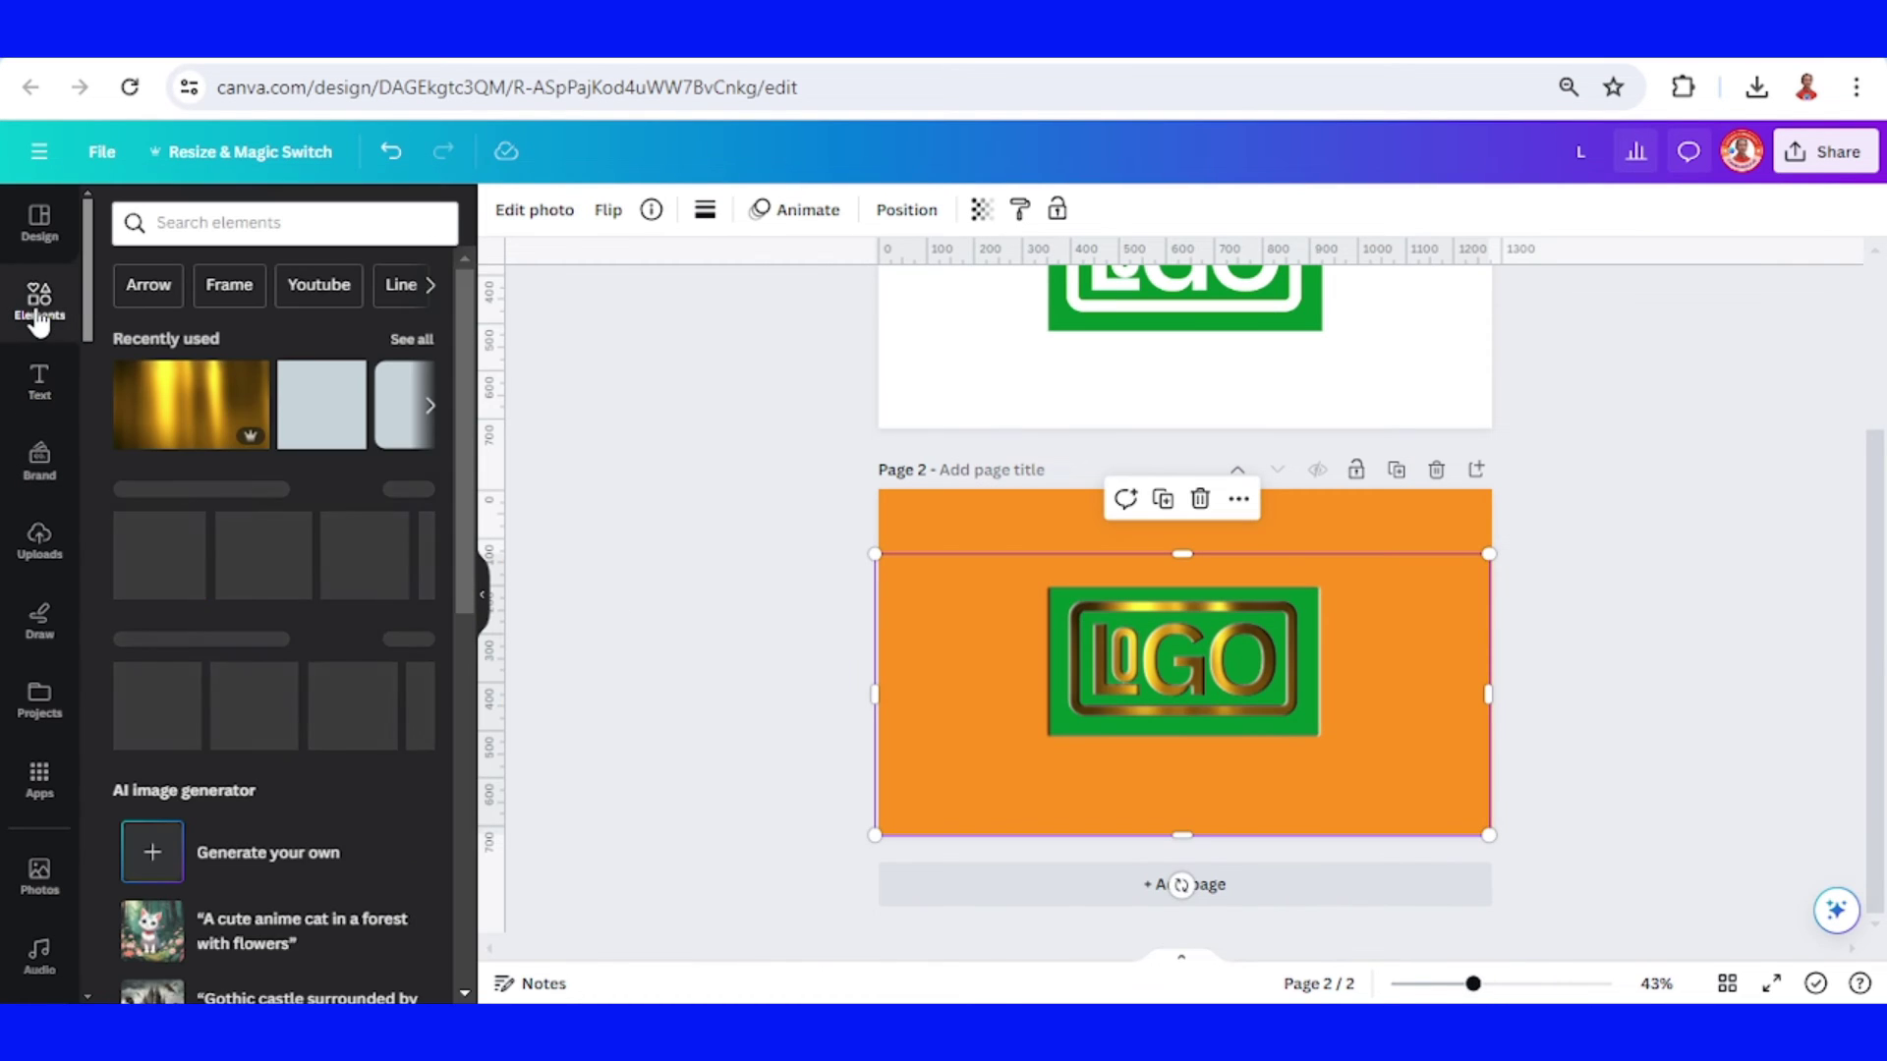
pyautogui.click(142, 564)
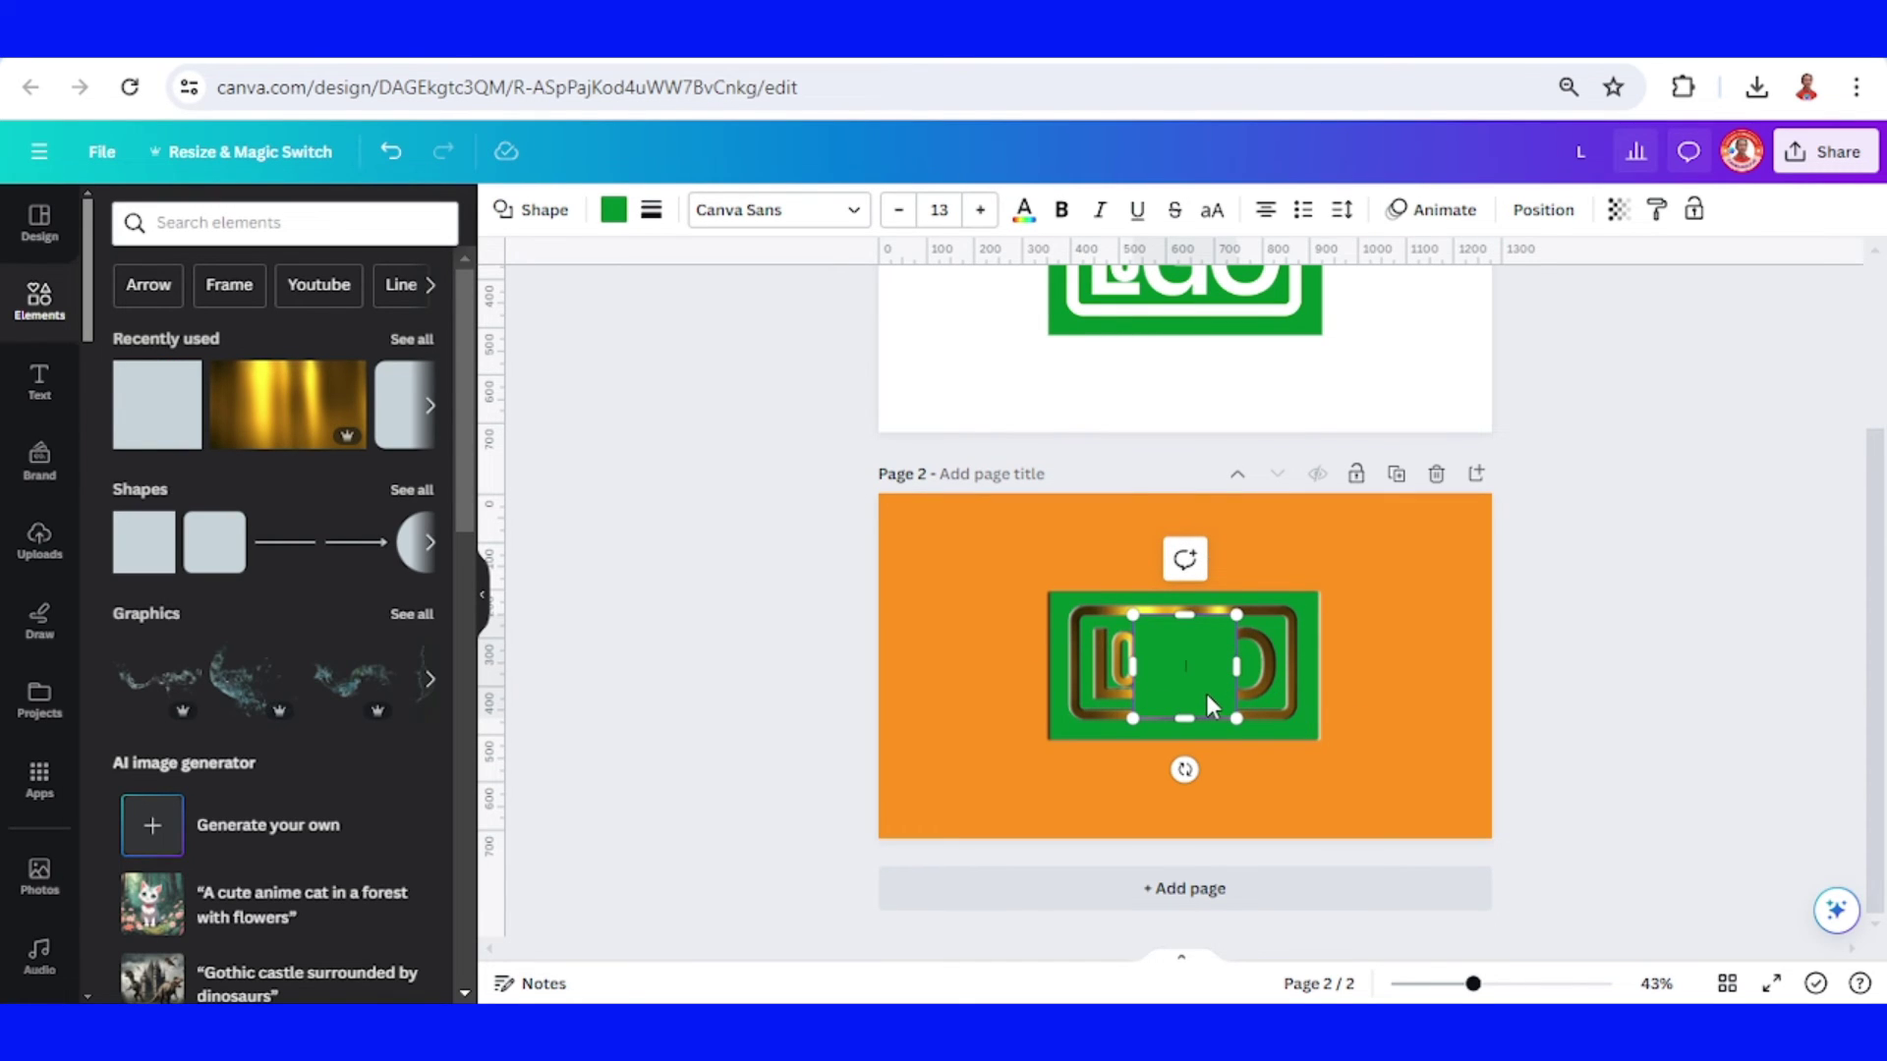
pyautogui.moveTo(1206, 695)
pyautogui.mouseDown()
pyautogui.moveTo(973, 567)
pyautogui.moveTo(1058, 567)
pyautogui.moveTo(967, 862)
pyautogui.mouseUp()
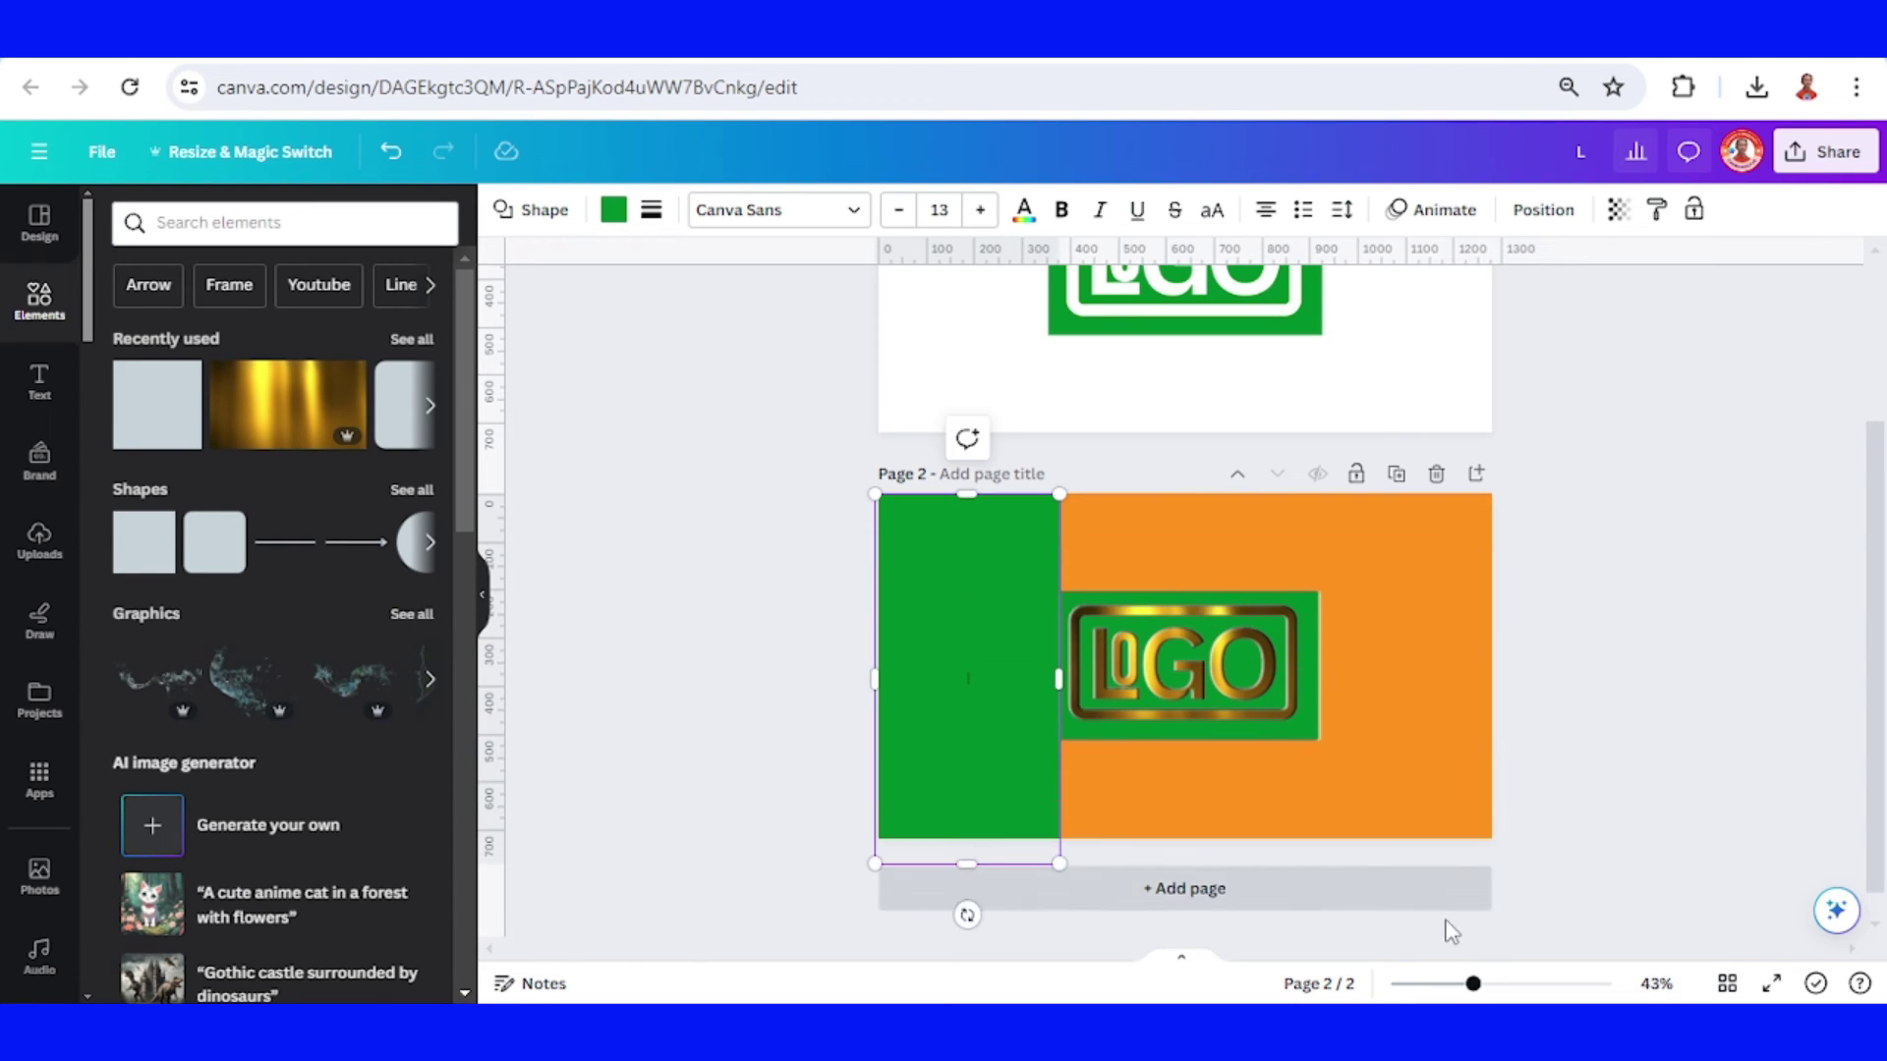
pyautogui.click(1518, 984)
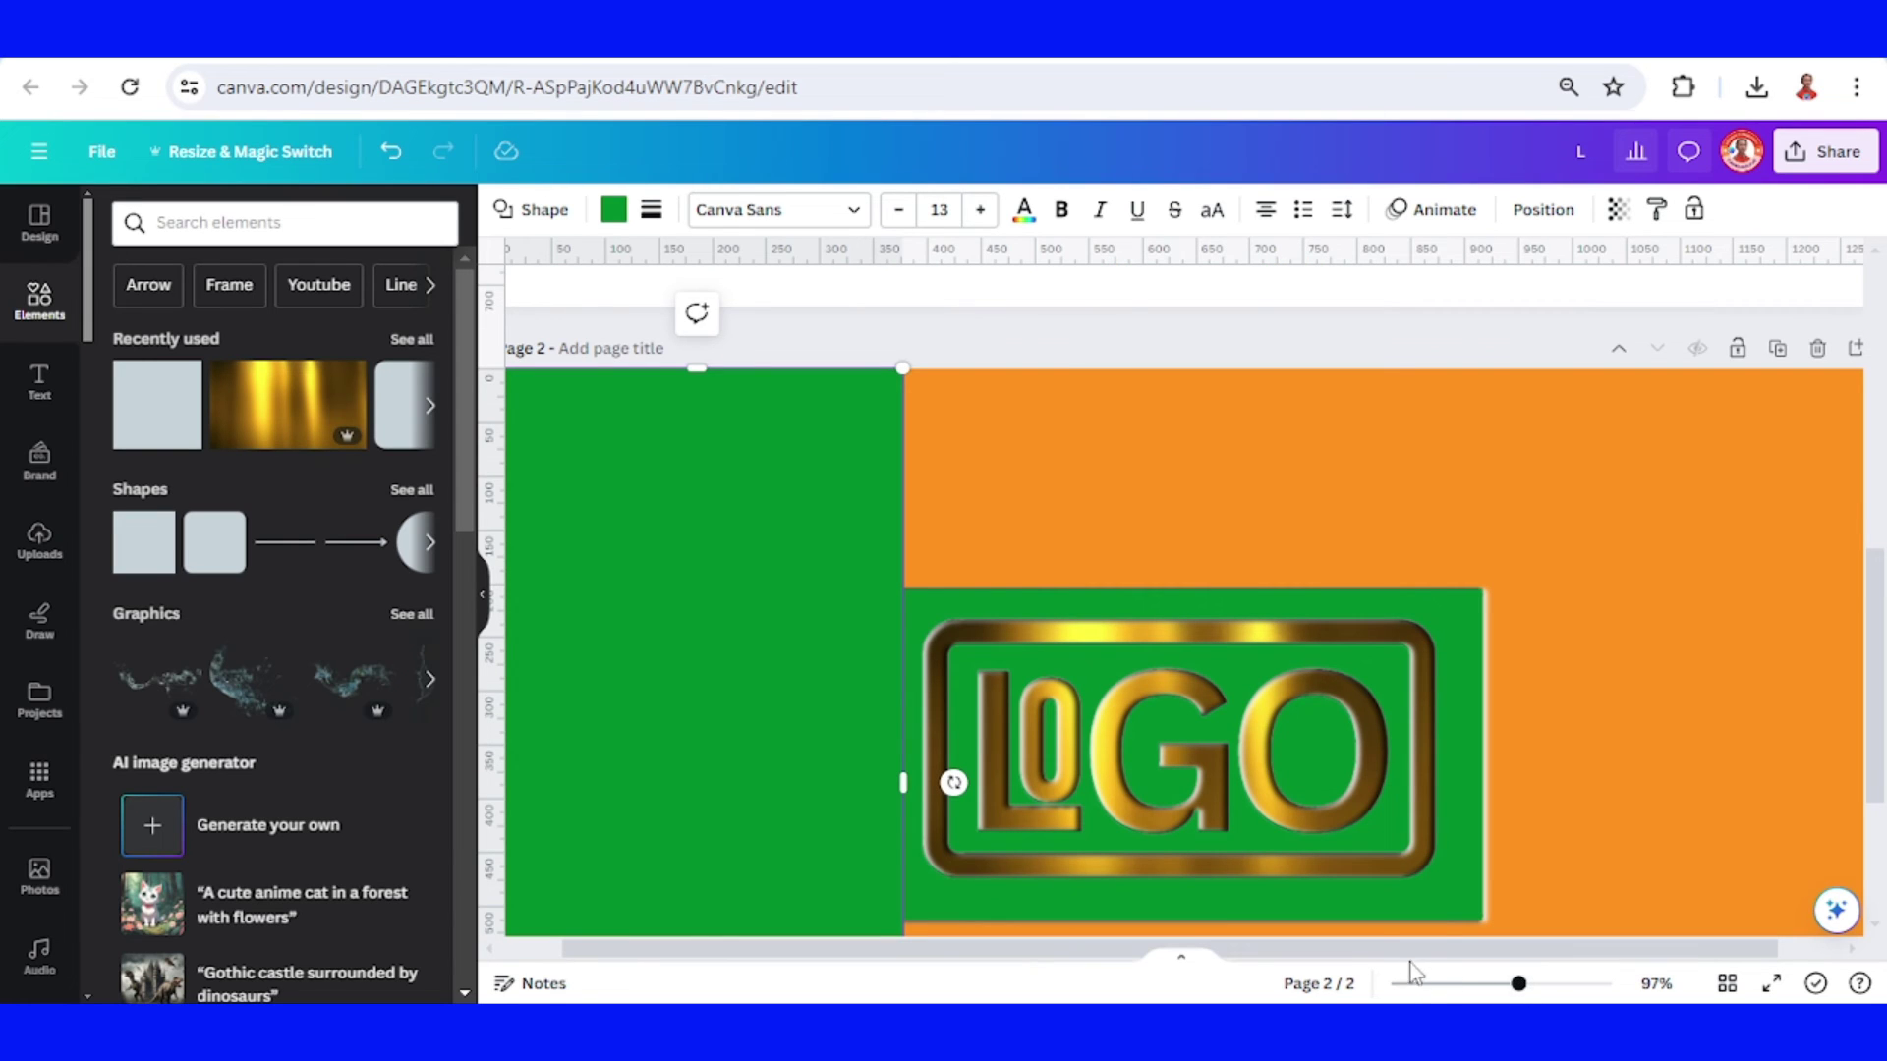
pyautogui.scroll(-1, 971, 587)
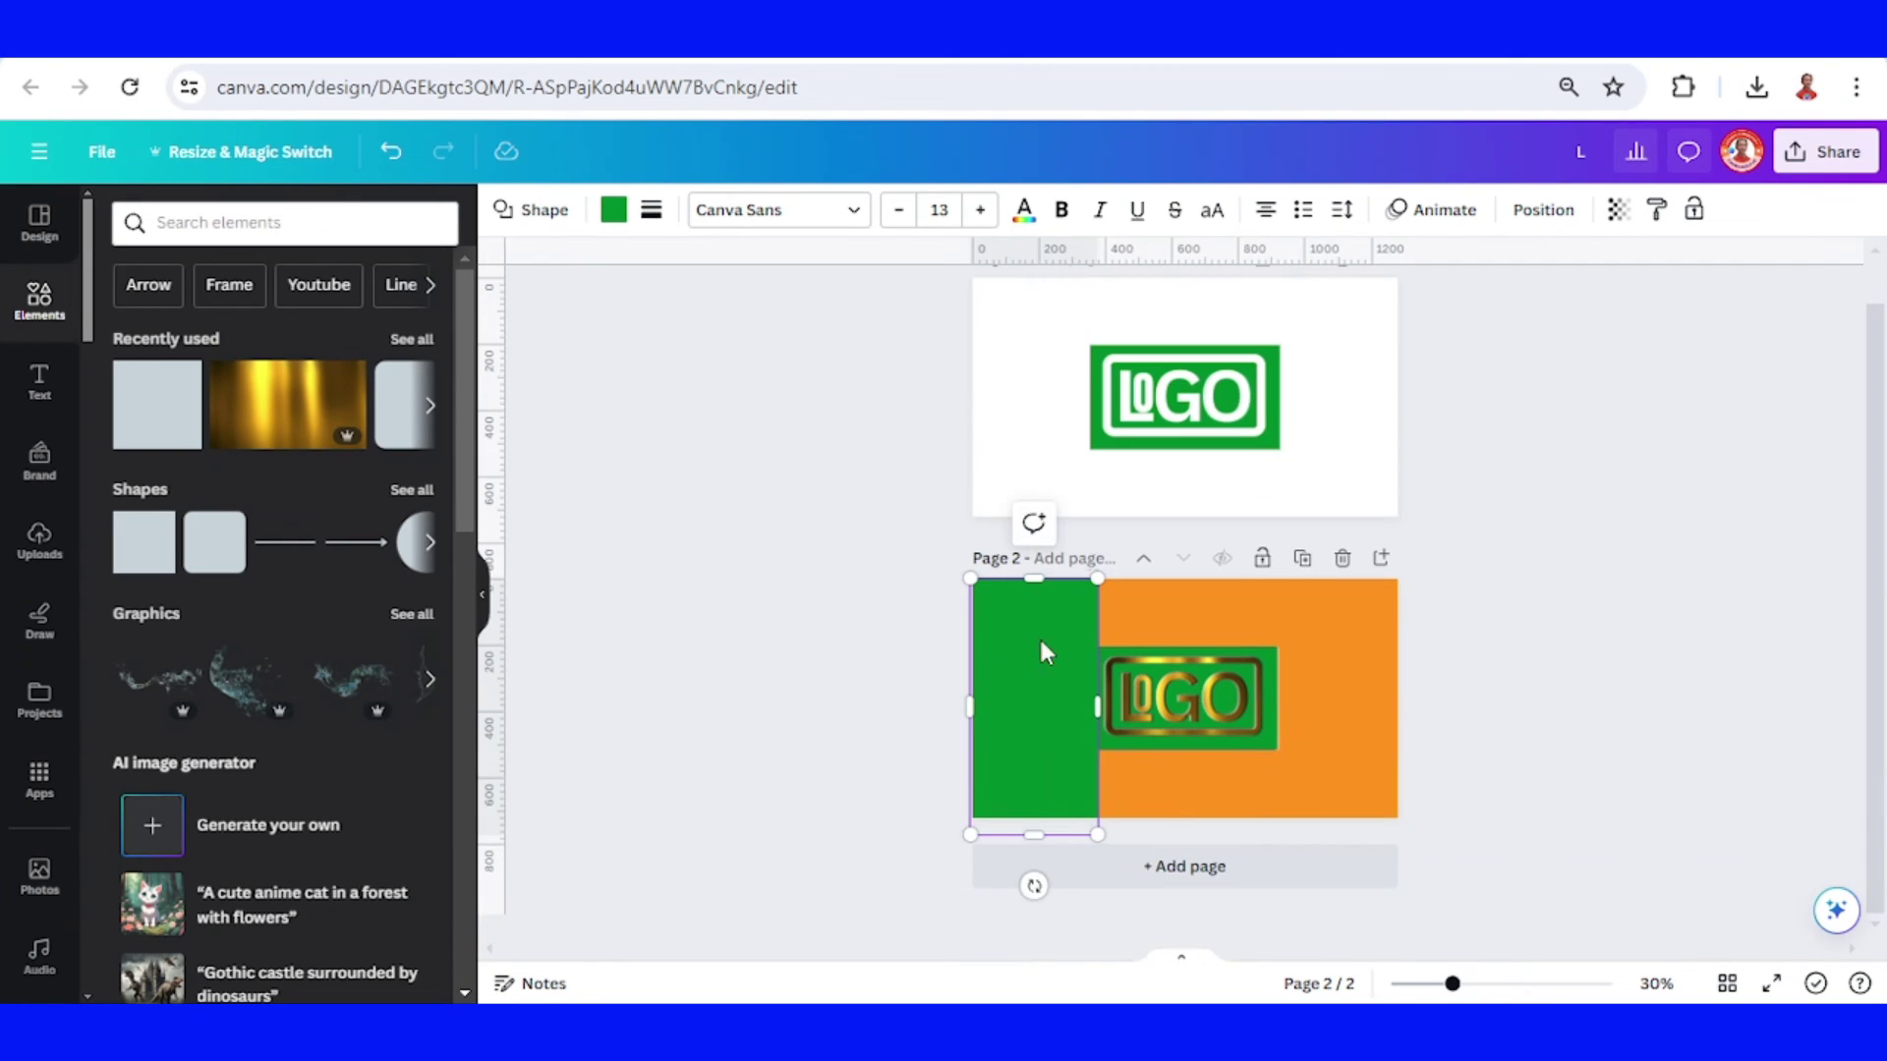
# Duplicate the square across page 2, send it behind the LOGO, and reposition the stray text box
pyautogui.click(1238, 730)
pyautogui.click(1036, 702)
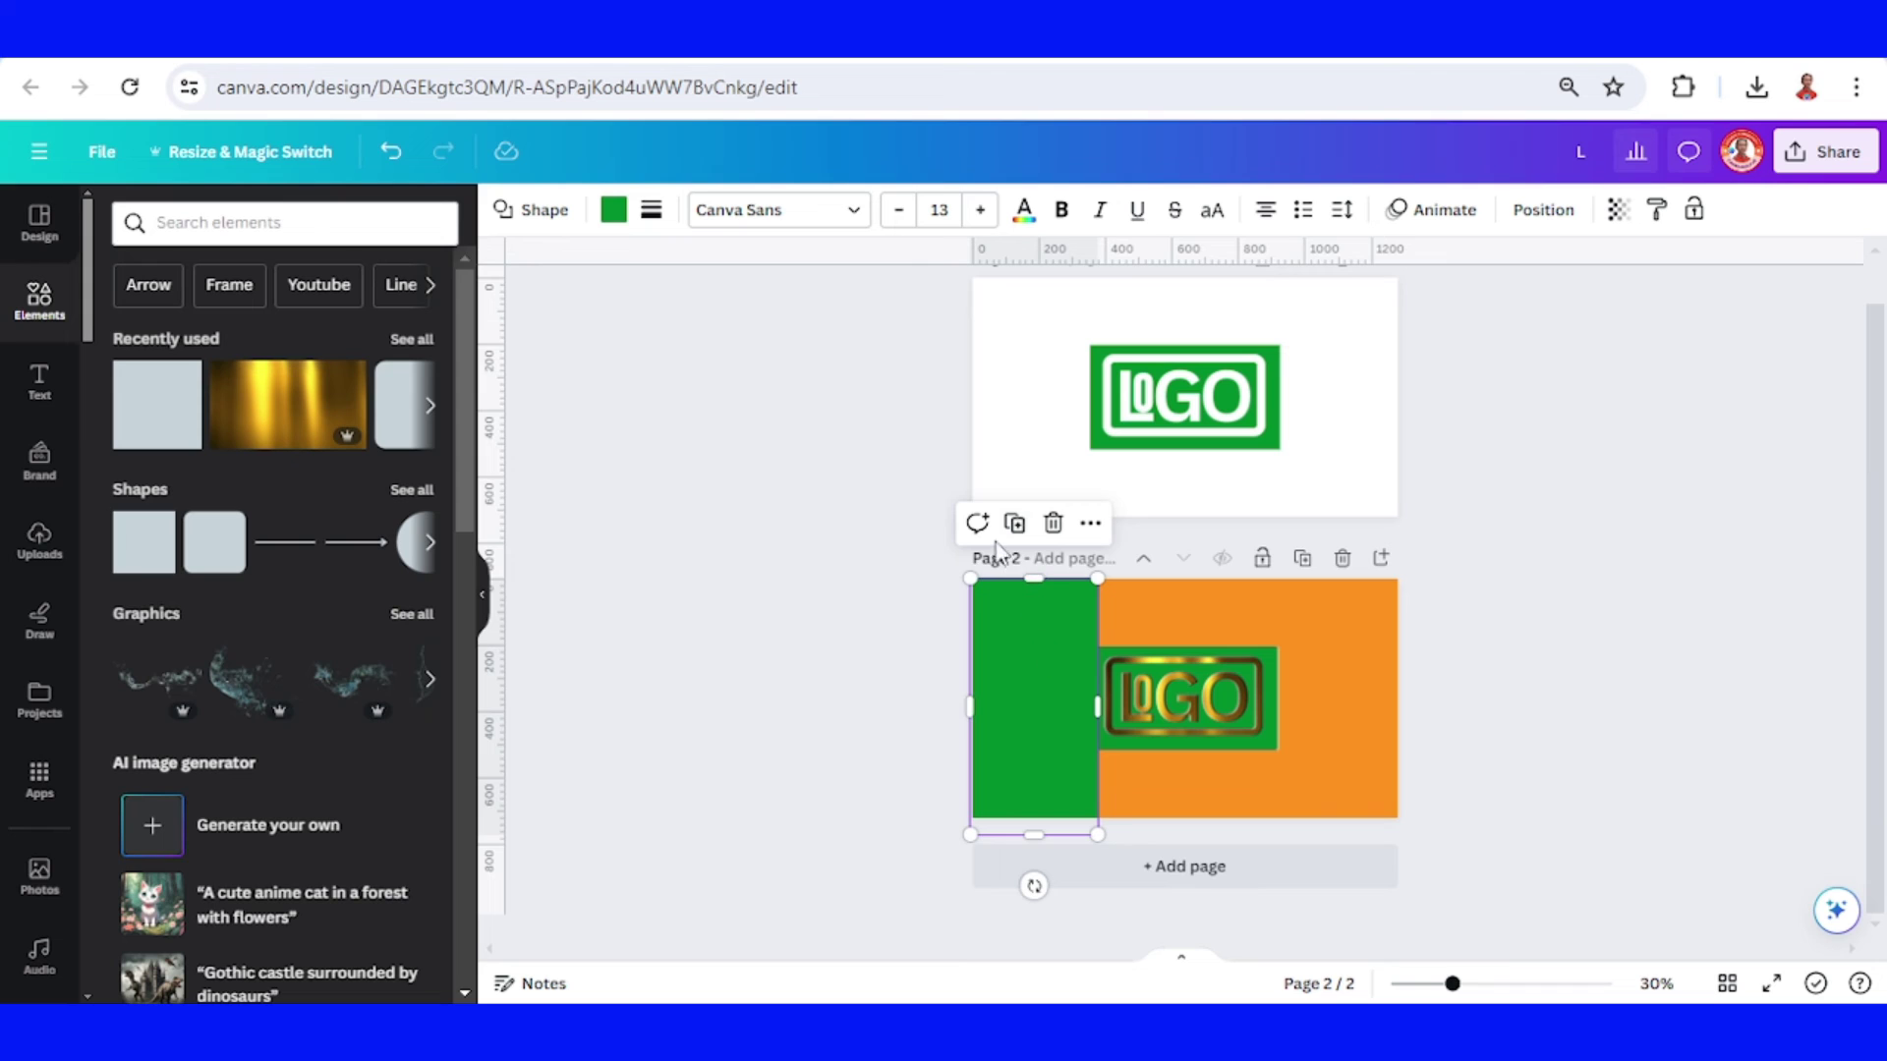
pyautogui.click(1014, 523)
pyautogui.moveTo(1242, 694)
pyautogui.mouseDown()
pyautogui.moveTo(1320, 691)
pyautogui.moveTo(973, 710)
pyautogui.mouseUp()
pyautogui.hotkey('ctrl', 'alt', '[')
pyautogui.click(1074, 631)
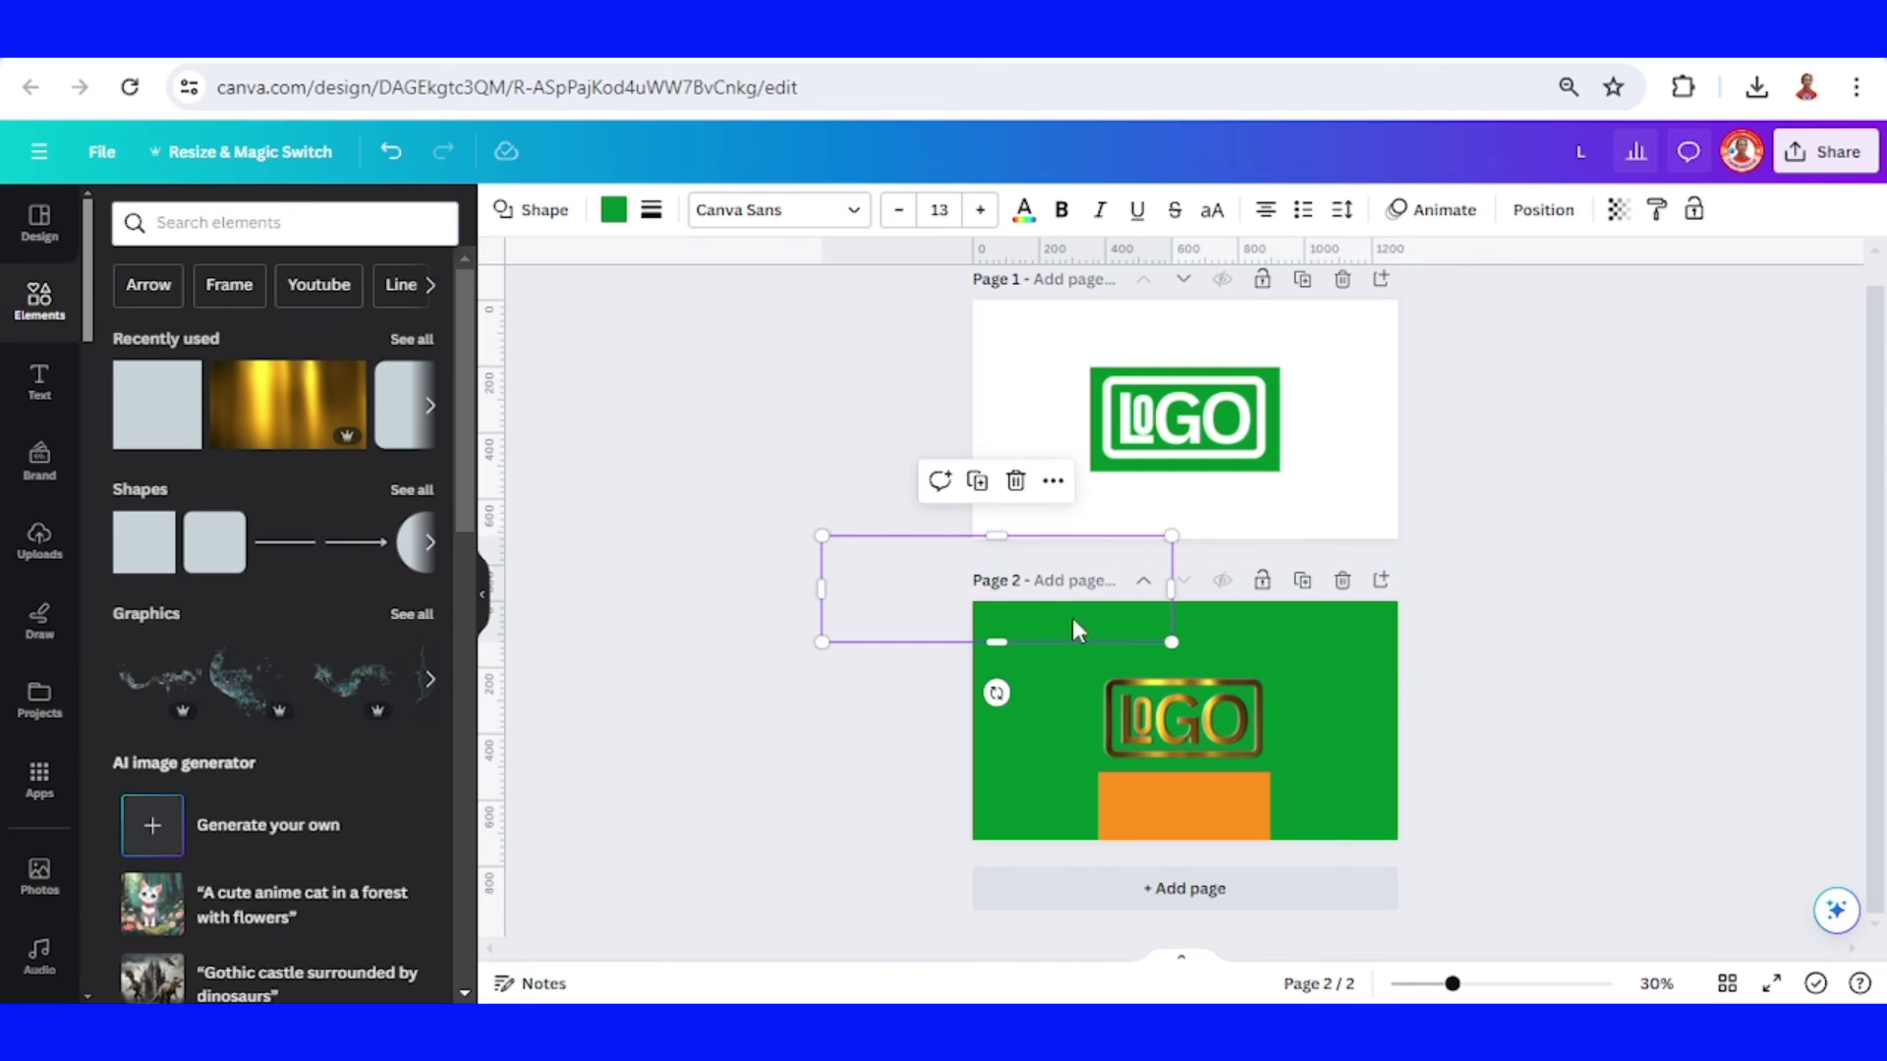
pyautogui.moveTo(1074, 632); pyautogui.dragTo(1290, 822)
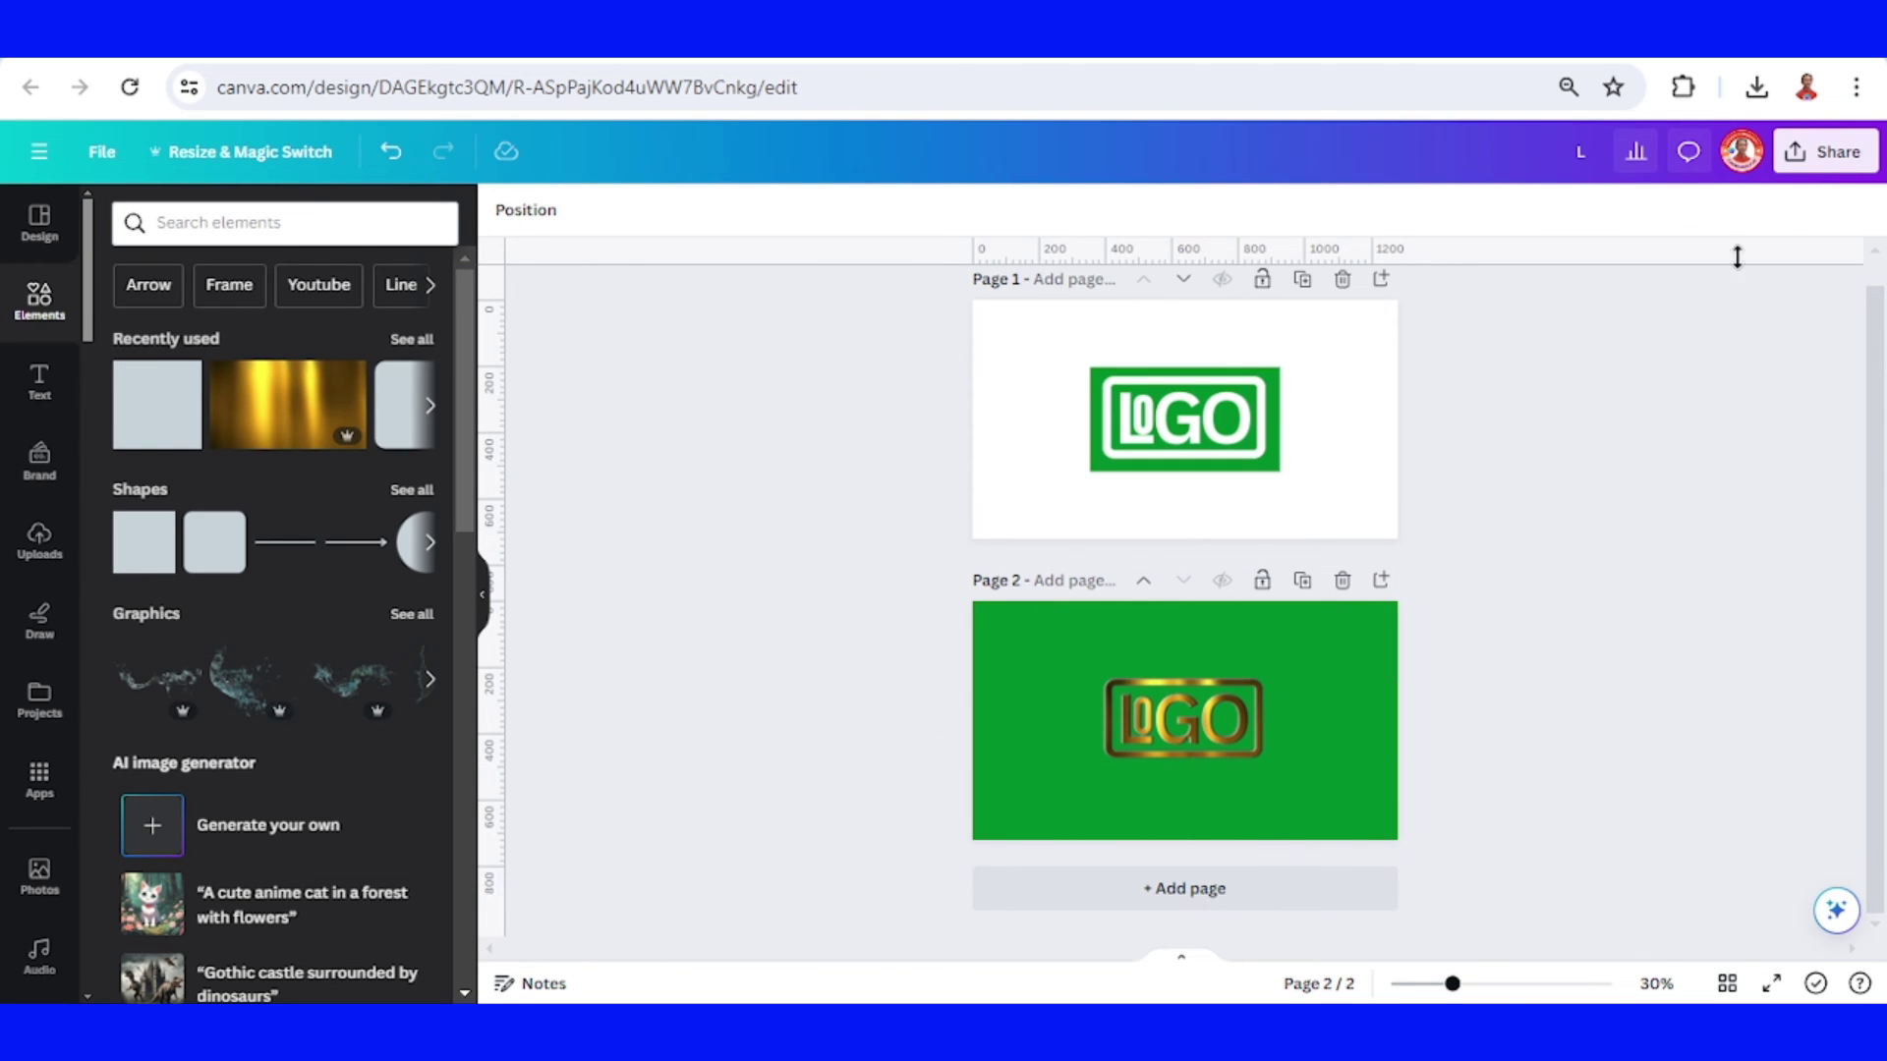
# Download only page 2 as a PNG, then add a third page
pyautogui.click(1824, 152)
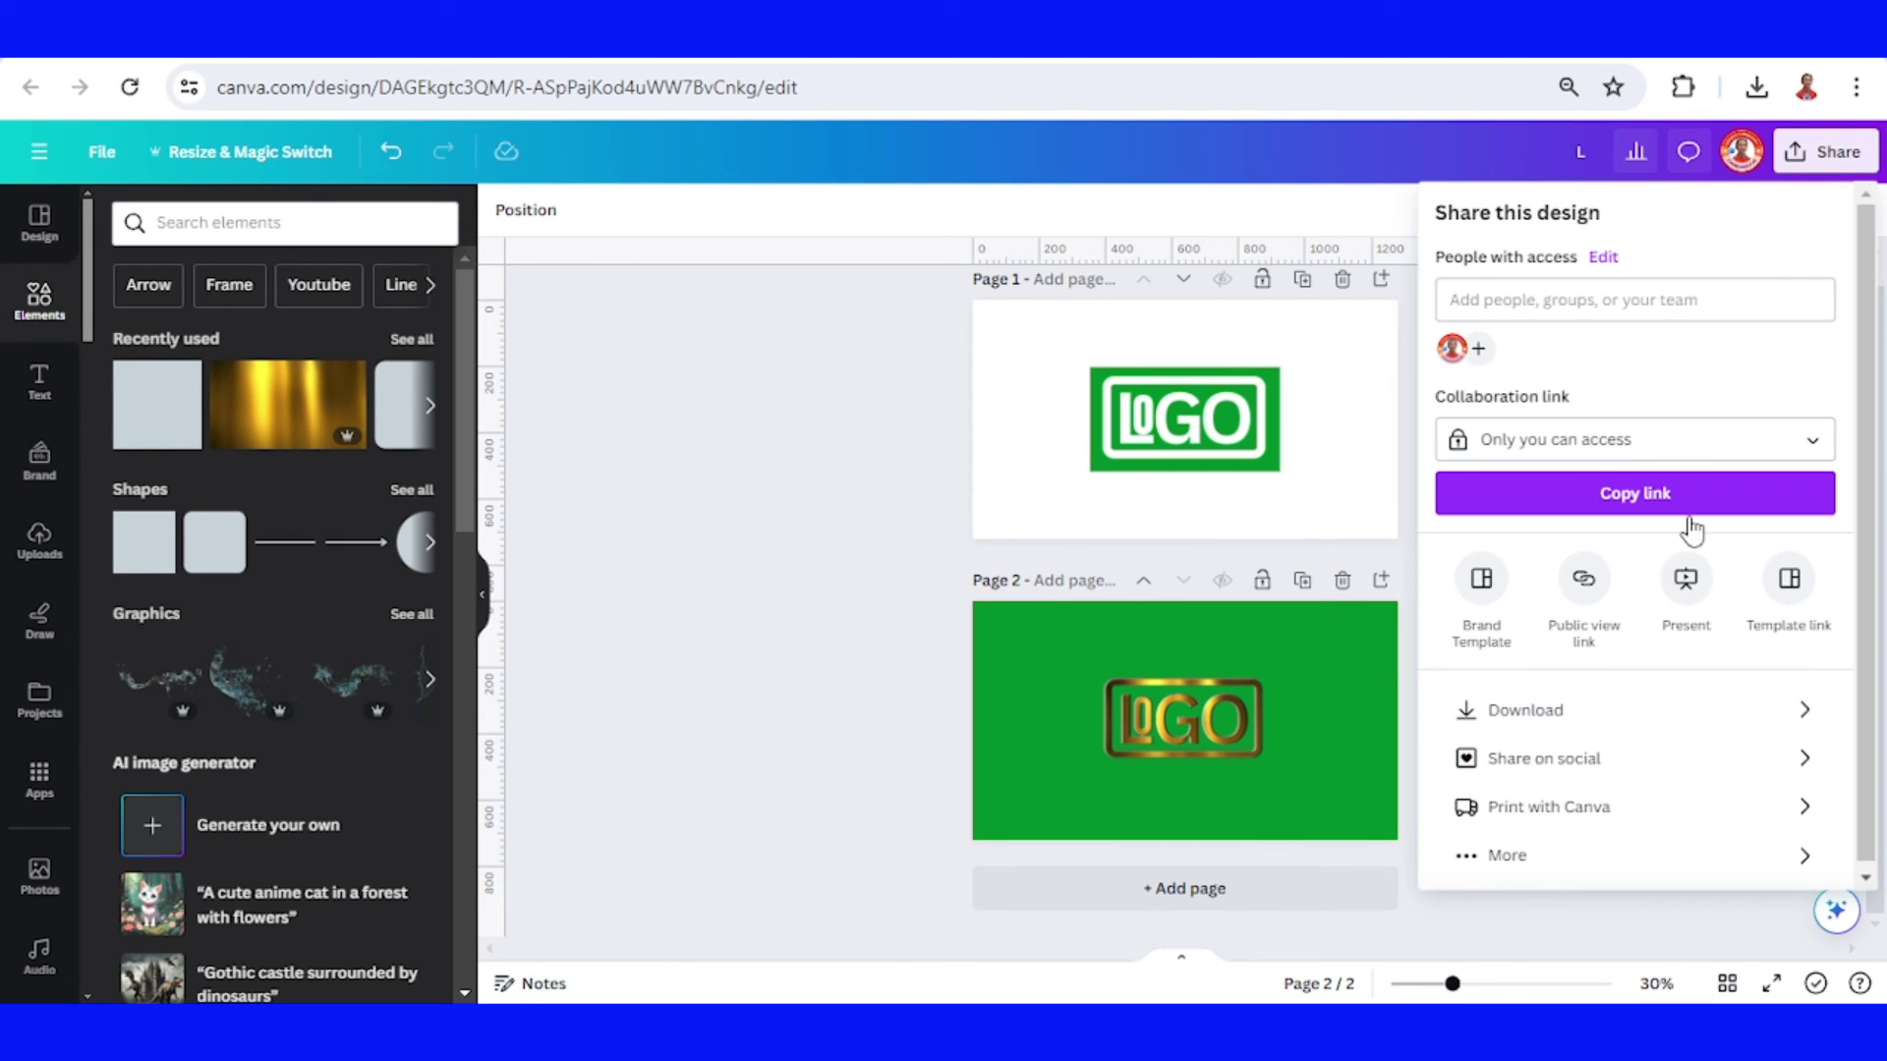
pyautogui.click(1707, 735)
pyautogui.click(1829, 553)
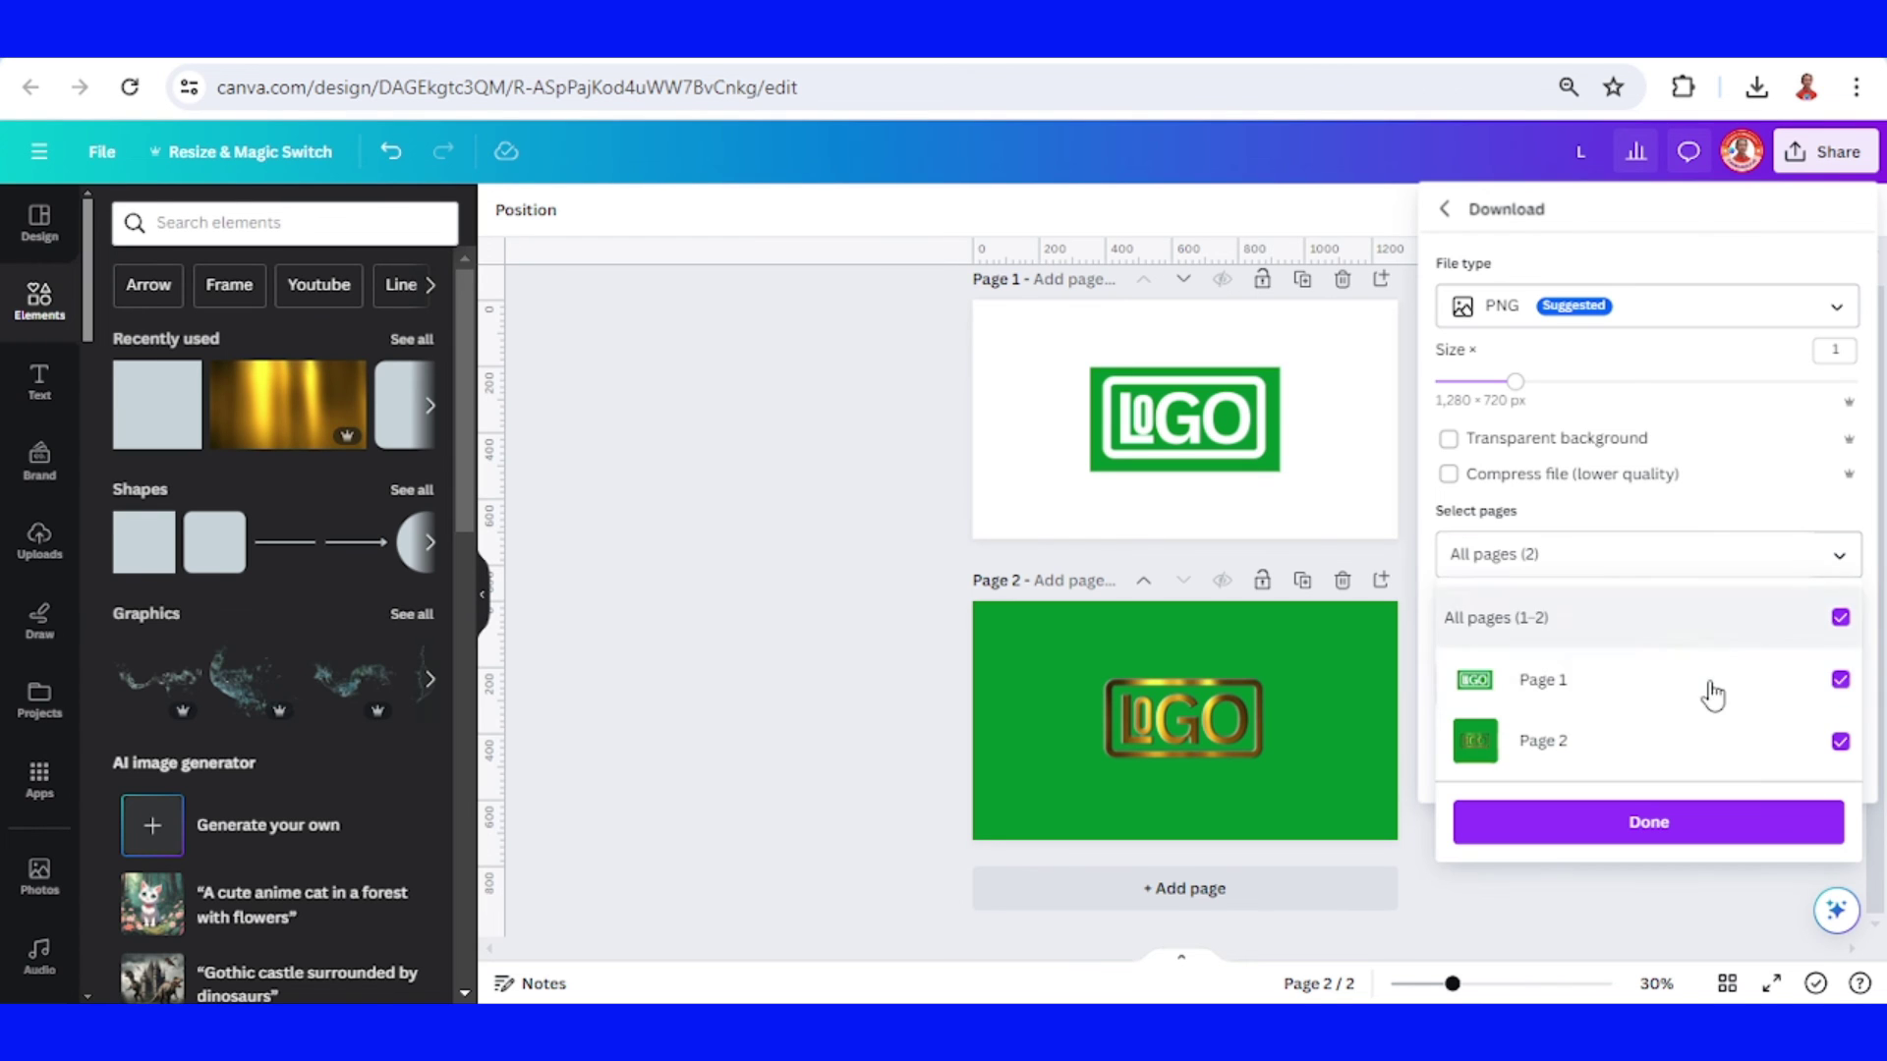
pyautogui.click(1708, 687)
pyautogui.click(1715, 828)
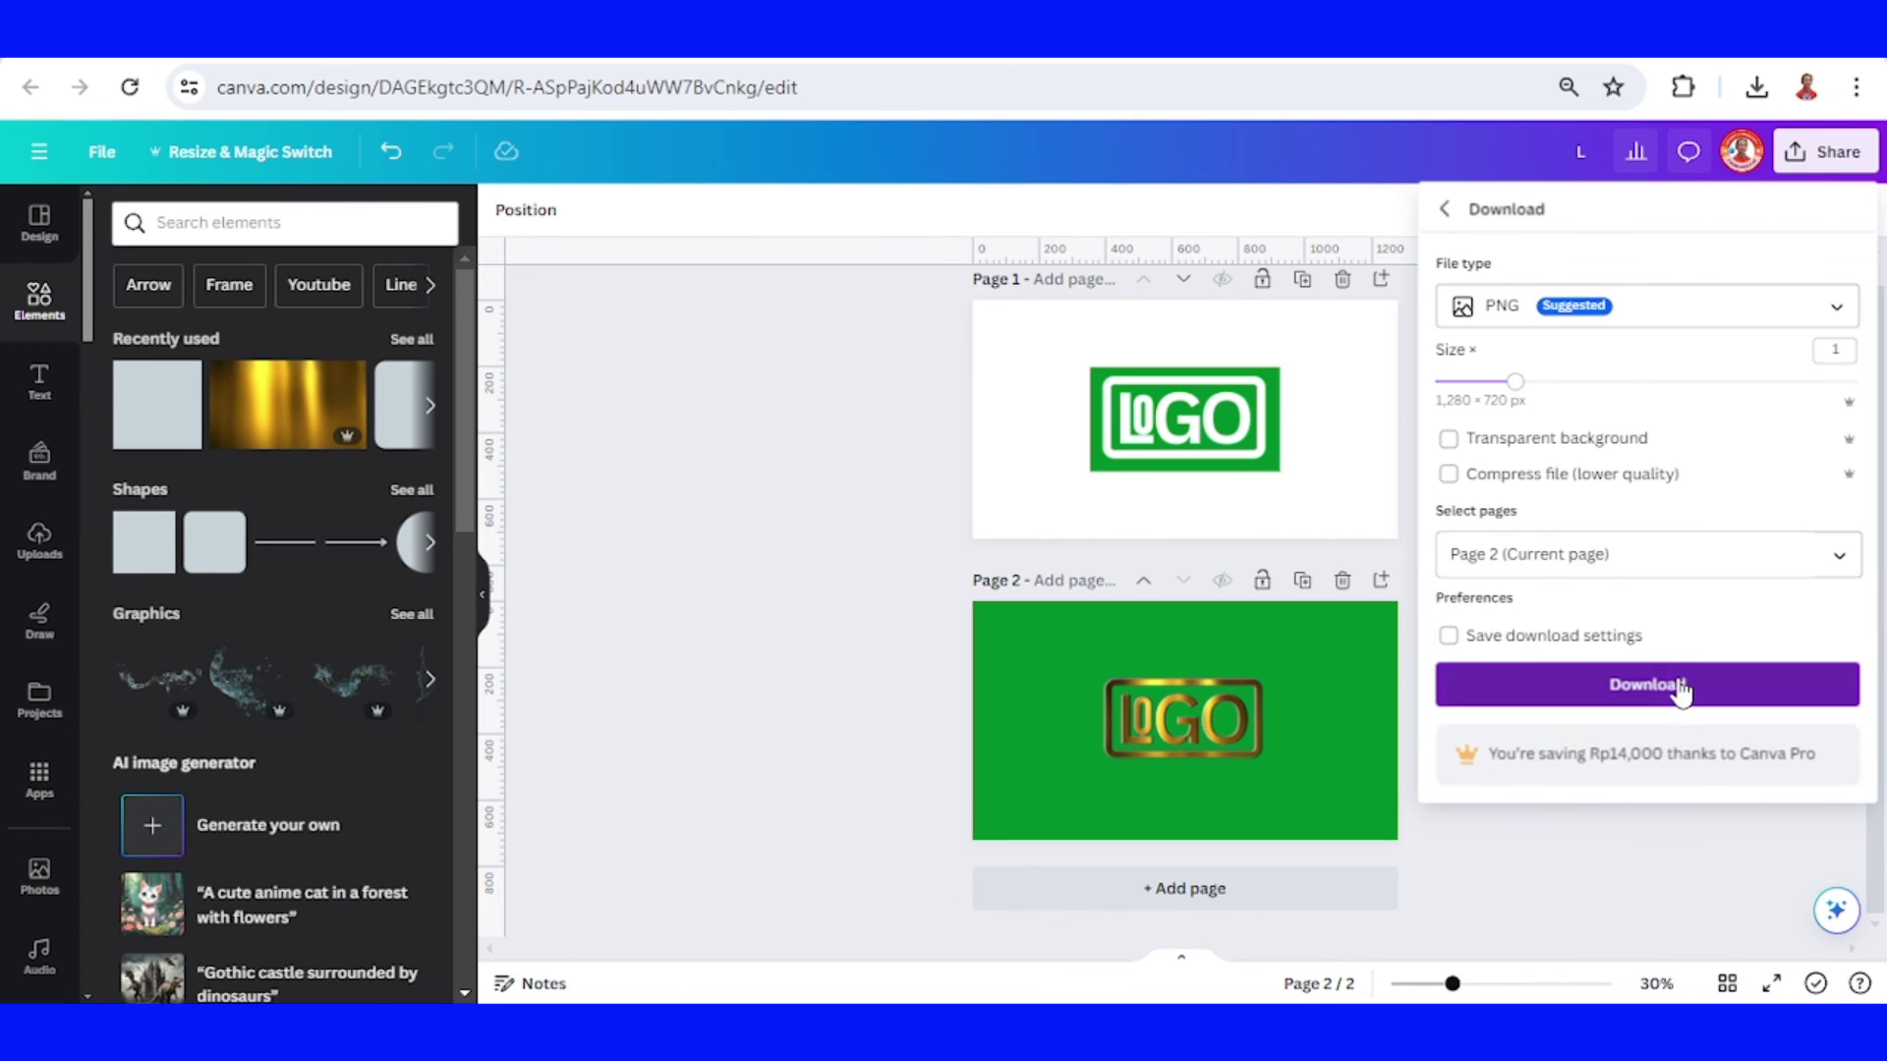
pyautogui.click(1647, 684)
pyautogui.click(1164, 889)
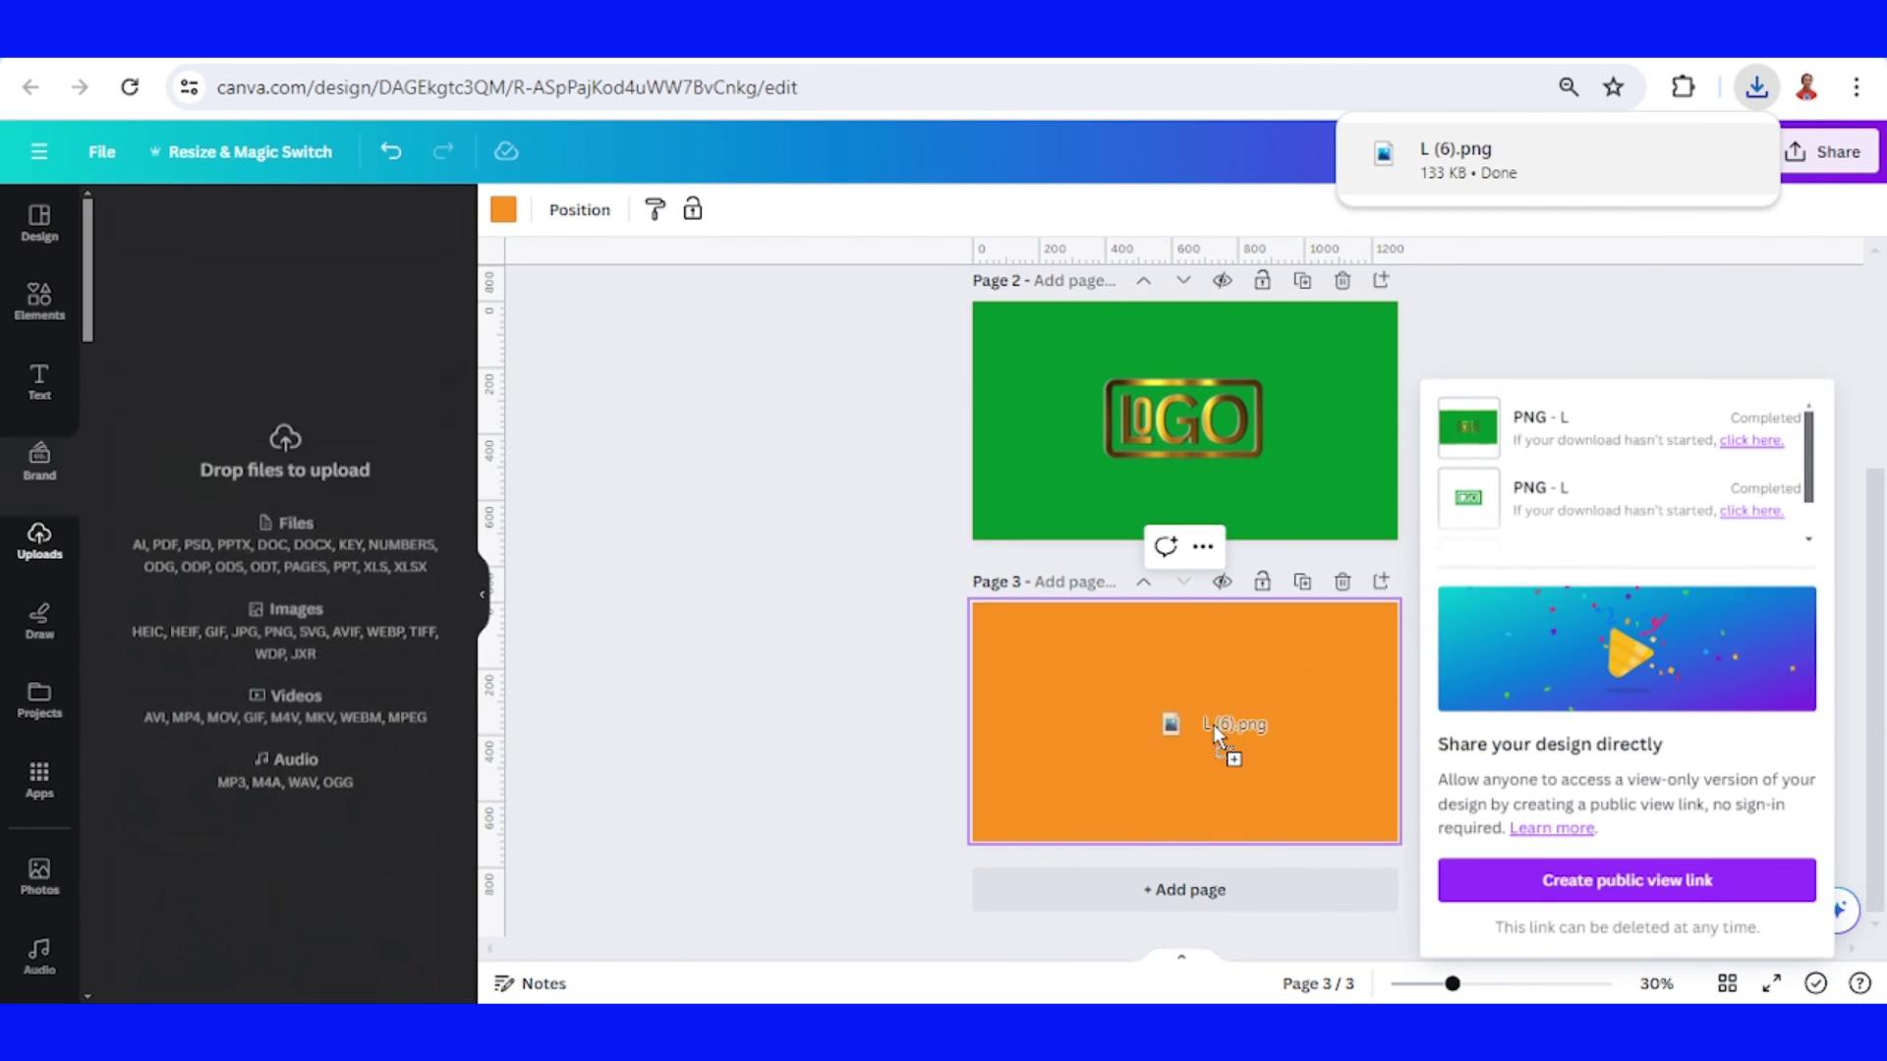
# Place L (6).png on orange page 3 and strip its green background with BG Remover
pyautogui.moveTo(1297, 473); pyautogui.dragTo(1214, 724)
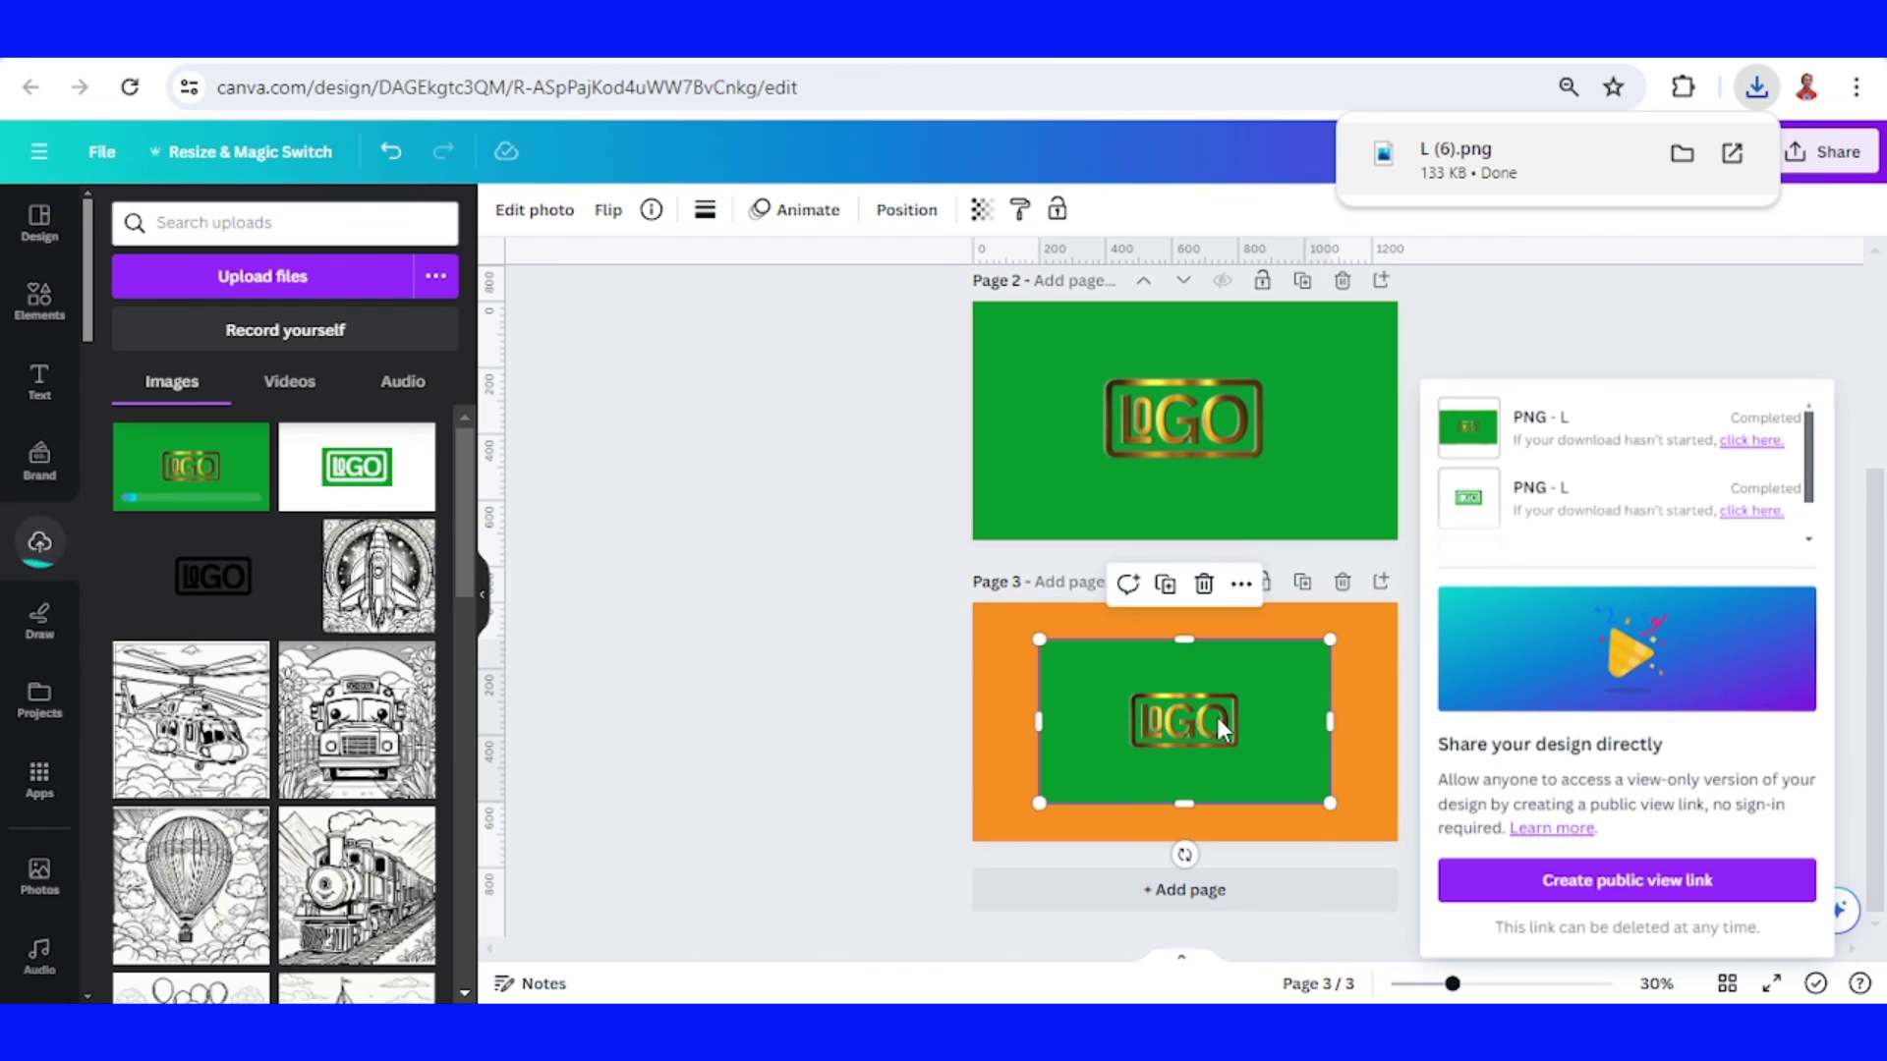
pyautogui.click(526, 209)
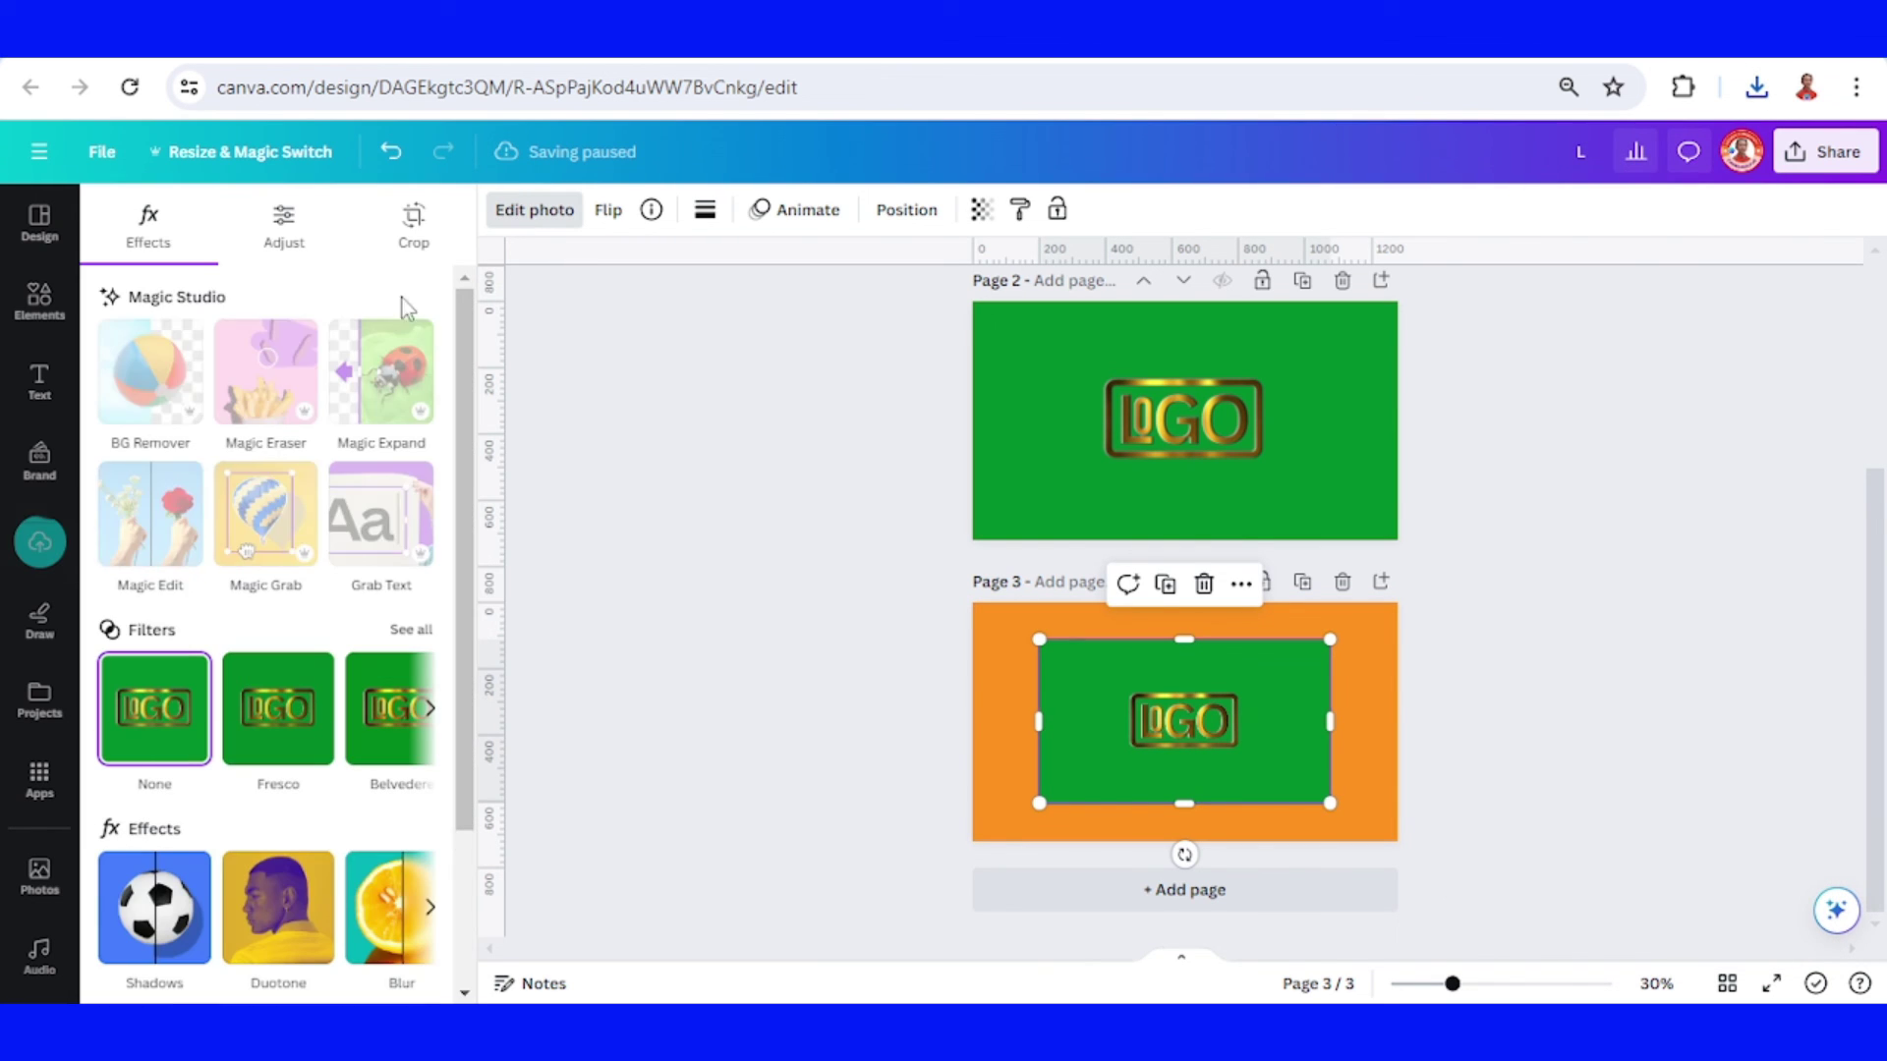
pyautogui.click(167, 371)
# Enlarge the gold logo from its corner and shift it up and right on page 3
pyautogui.click(1495, 982)
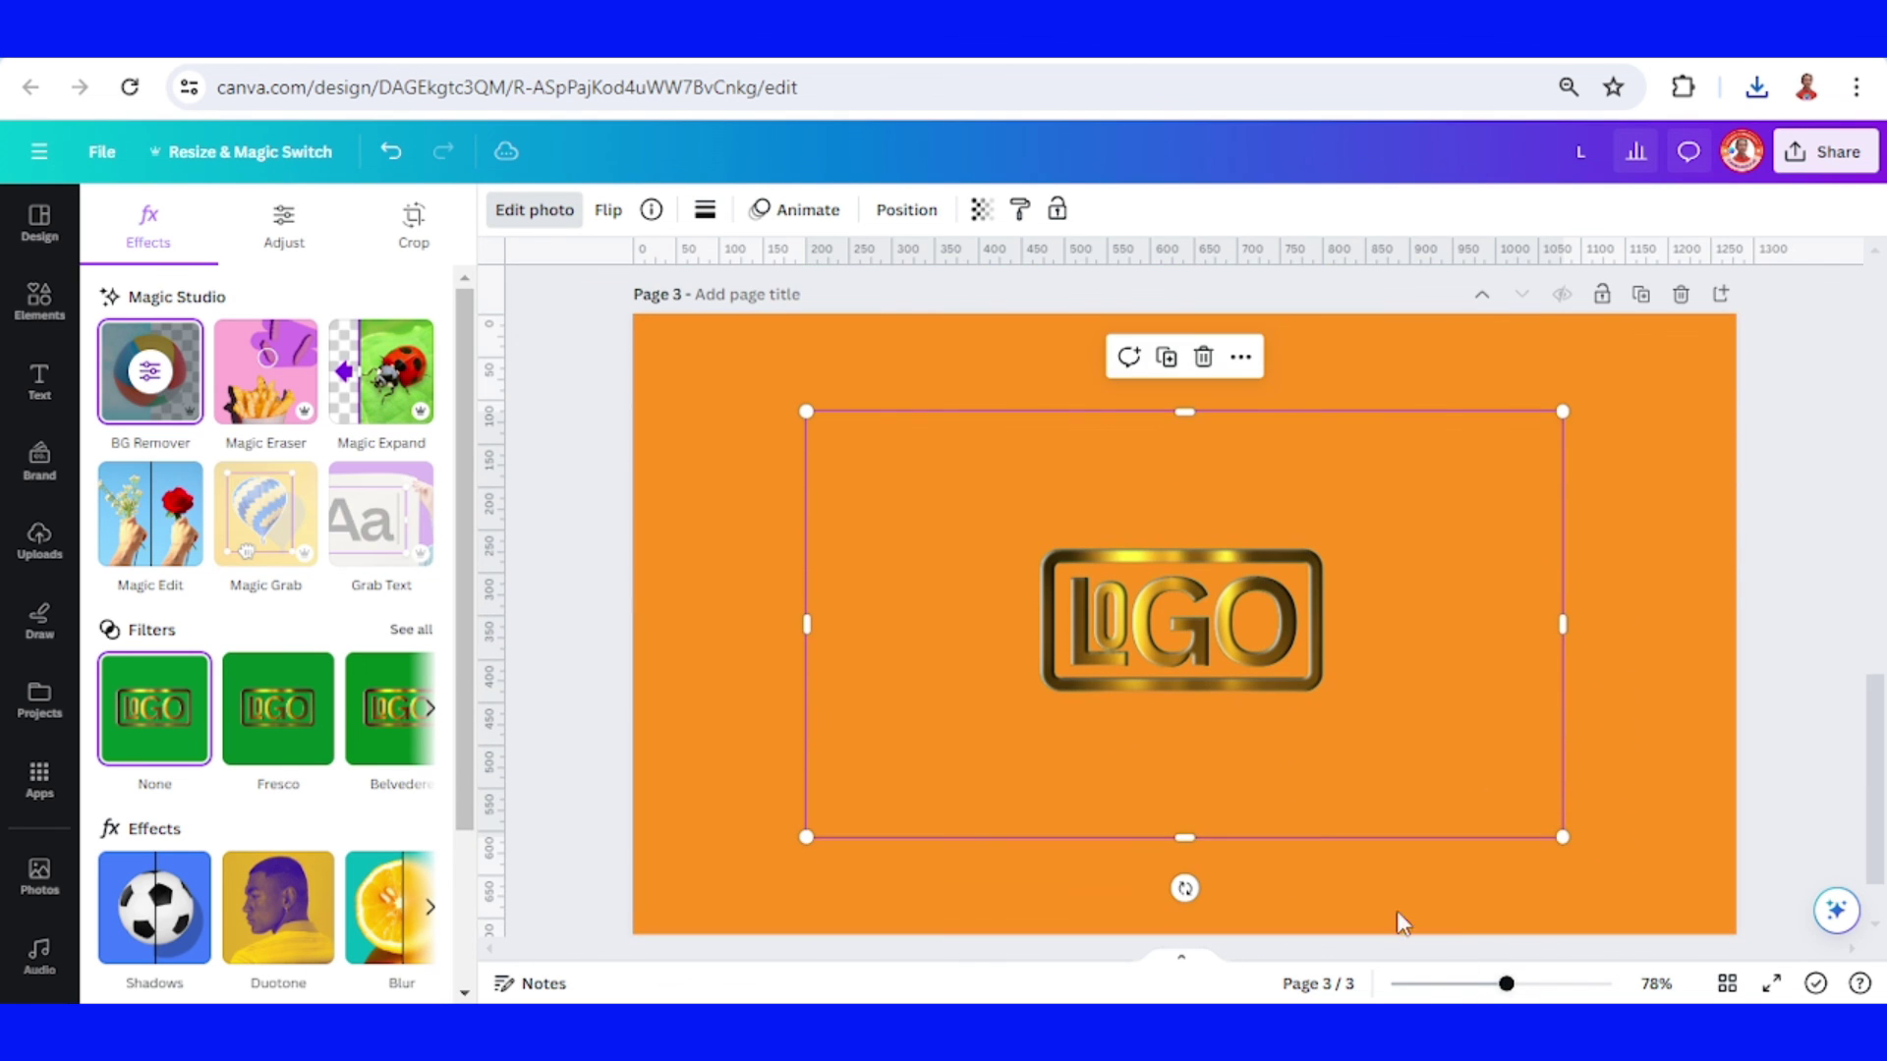
pyautogui.scroll(-1, 1395, 910)
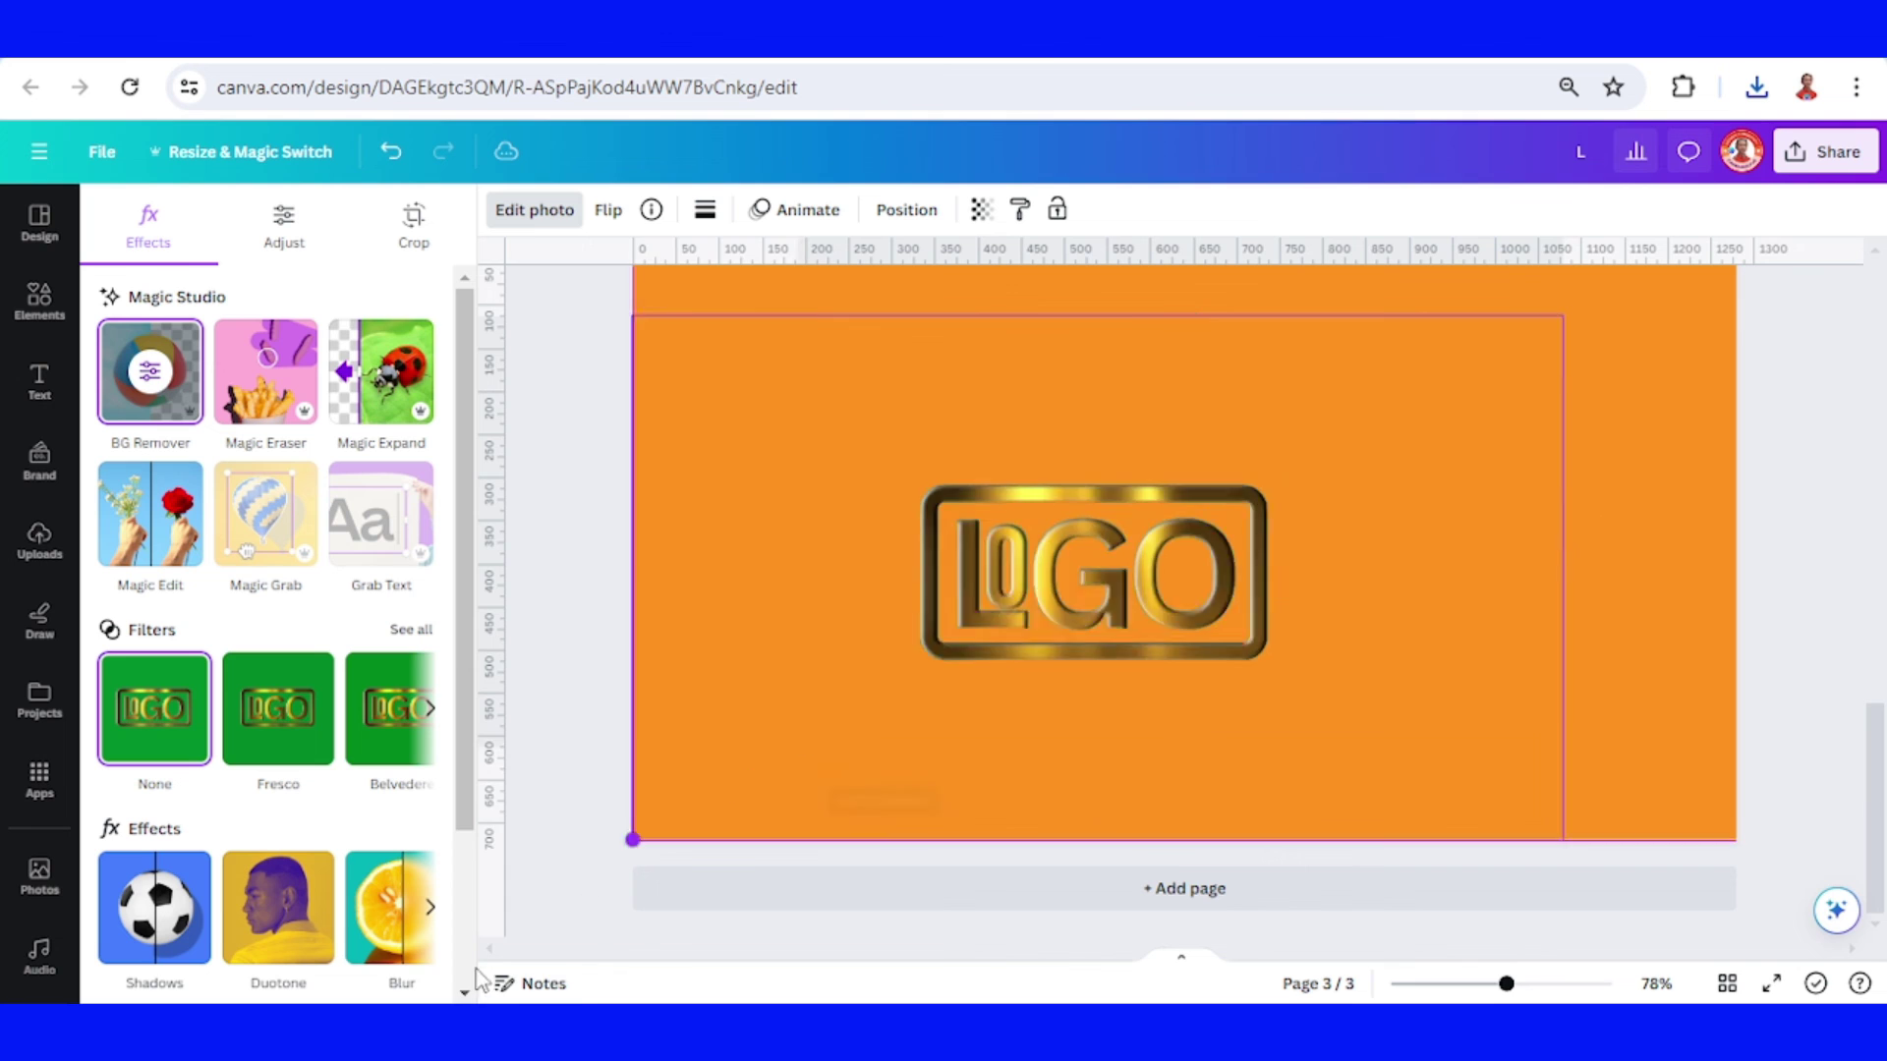
pyautogui.moveTo(804, 743); pyautogui.dragTo(221, 973)
pyautogui.moveTo(958, 723)
pyautogui.mouseDown()
pyautogui.moveTo(1253, 524)
pyautogui.moveTo(1269, 532)
pyautogui.mouseUp()
pyautogui.moveTo(1509, 986); pyautogui.dragTo(1479, 986)
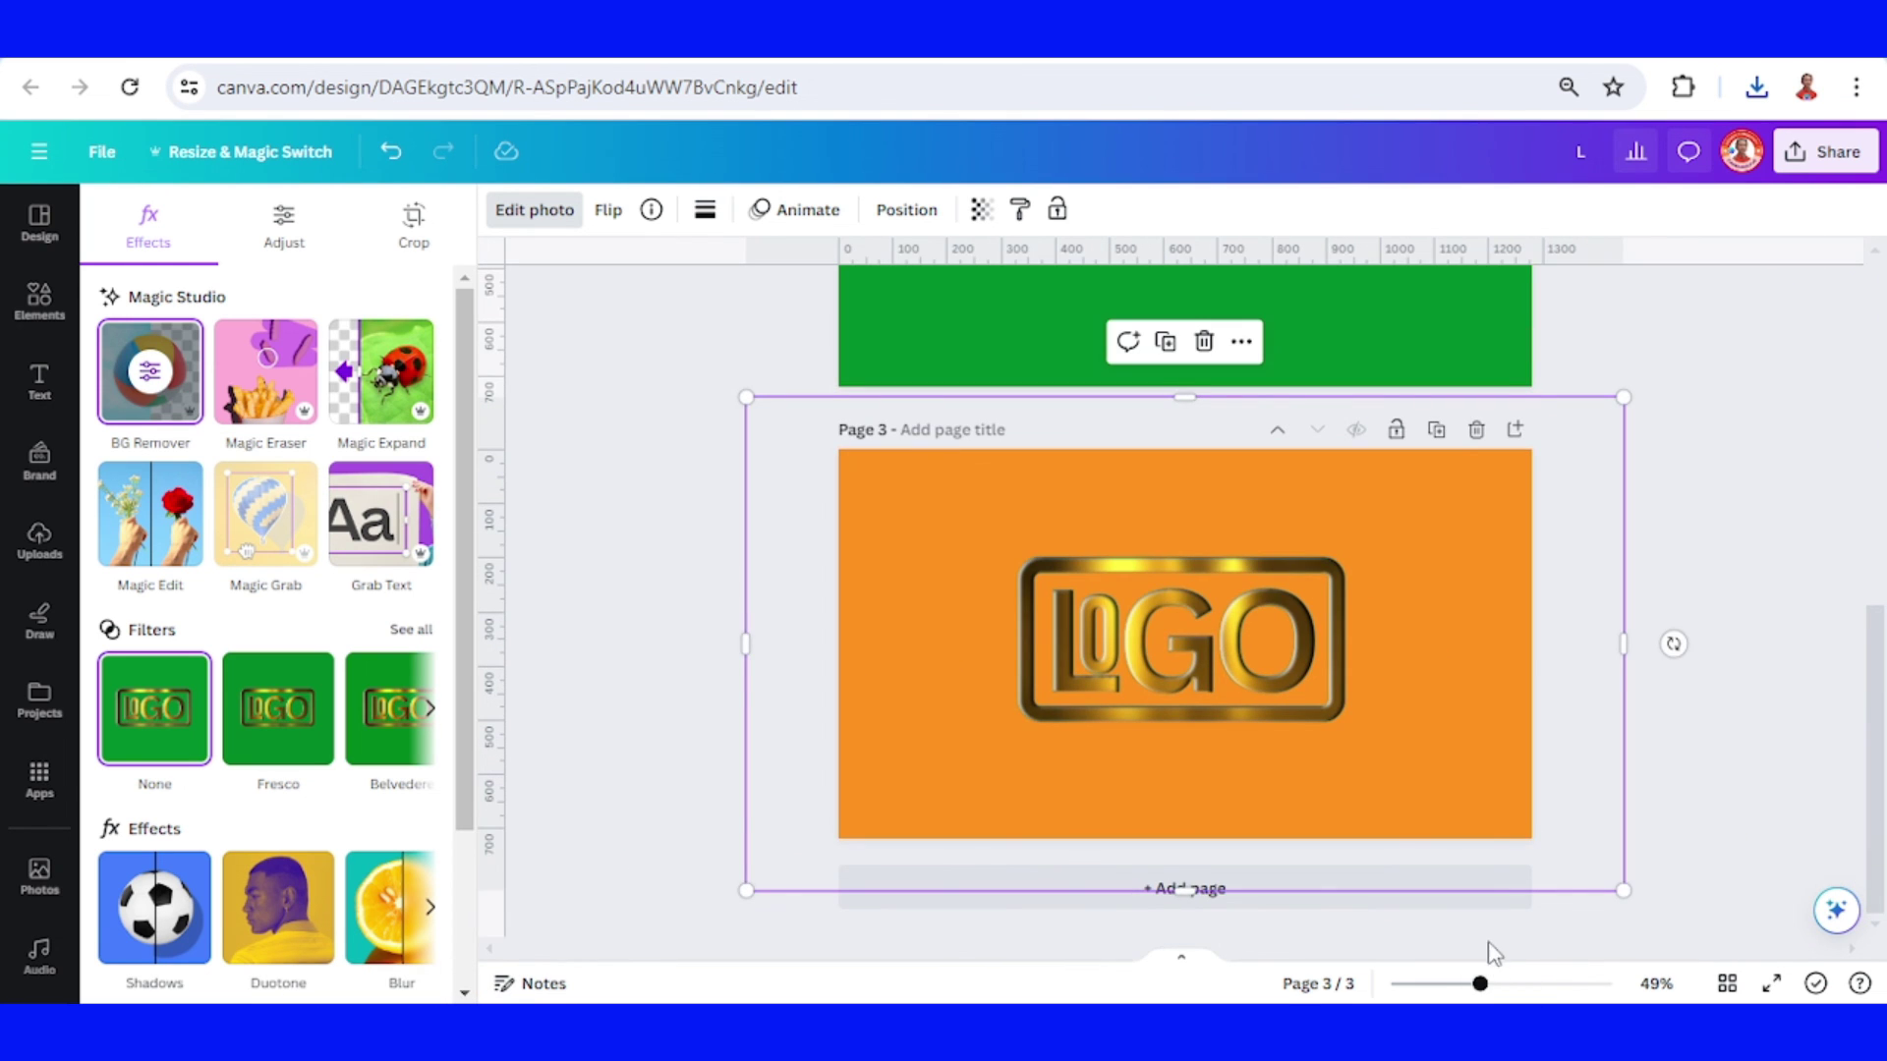